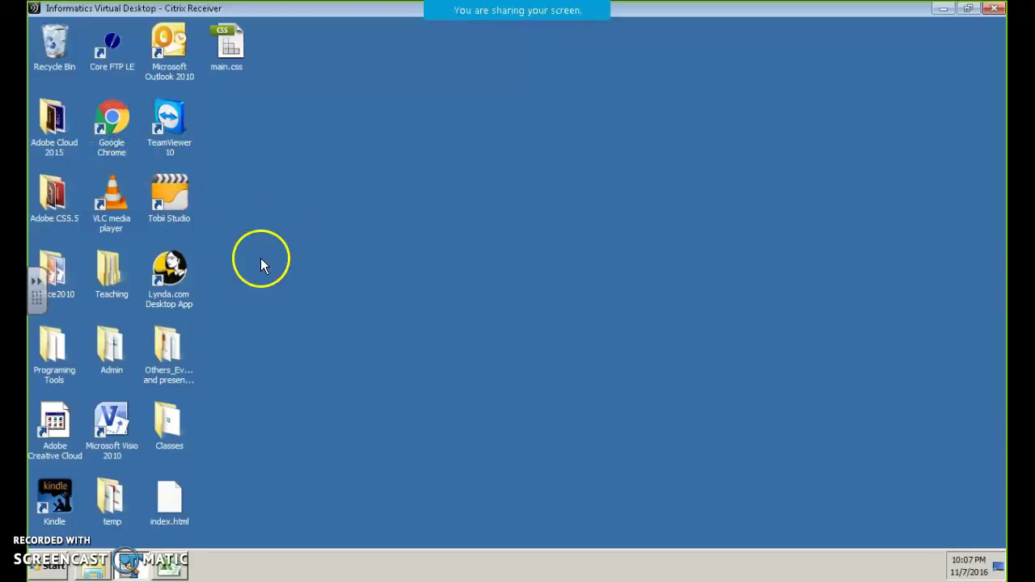
Launch Adobe Photoshop CC 2015.5 from the Adobe Cloud 2015 desktop folder.
double_click(53, 119)
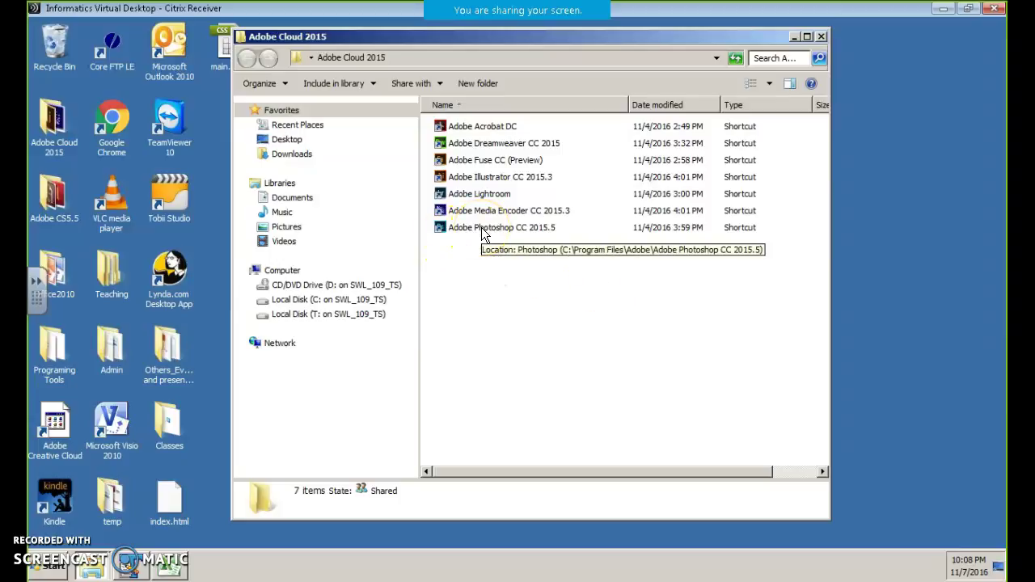
left_click_drag(558, 36, 571, 39)
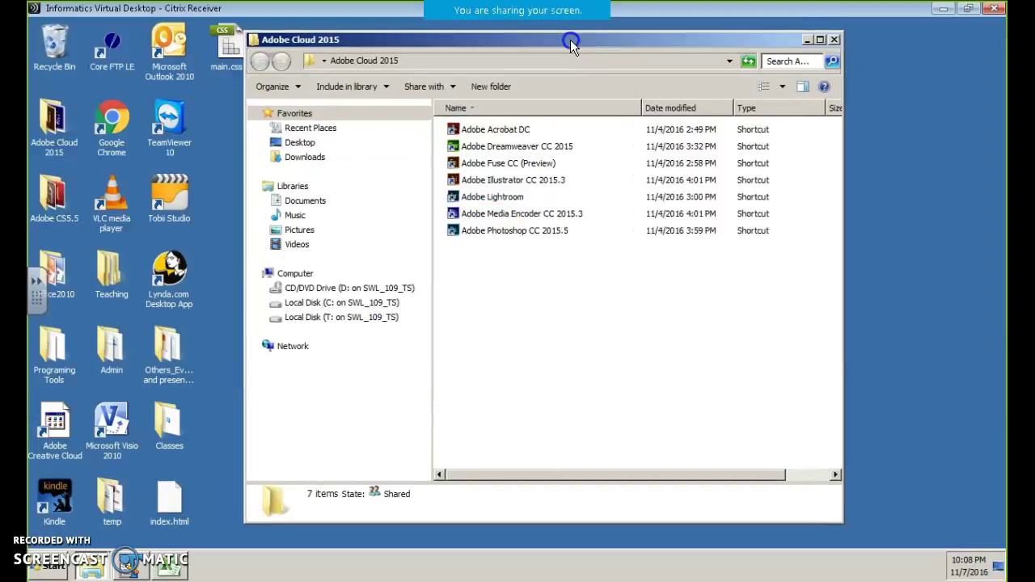
double_click(551, 233)
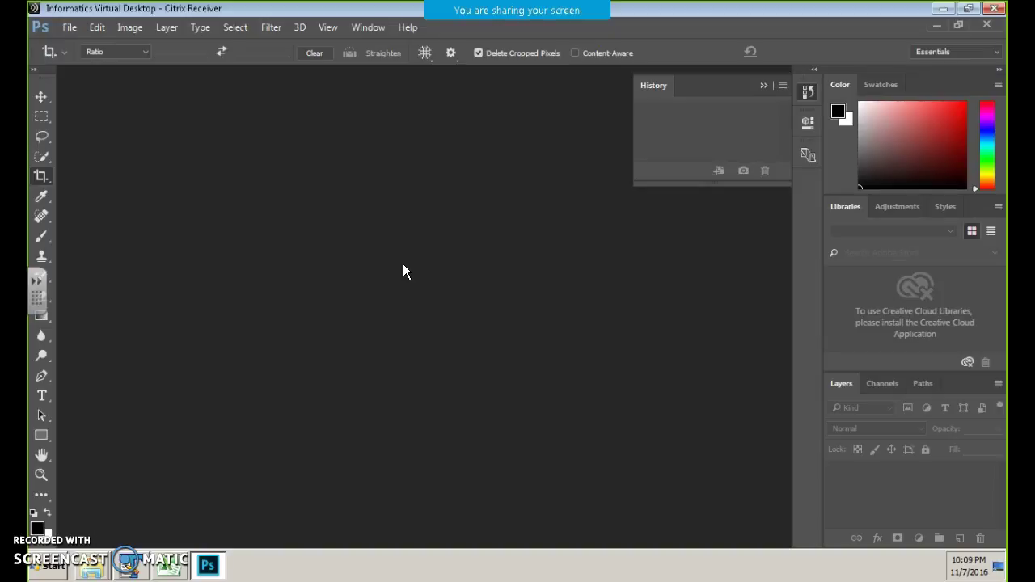
Open and dismiss the File menu once loaded, then minimize the Citrix Photoshop window.
left_click(66, 29)
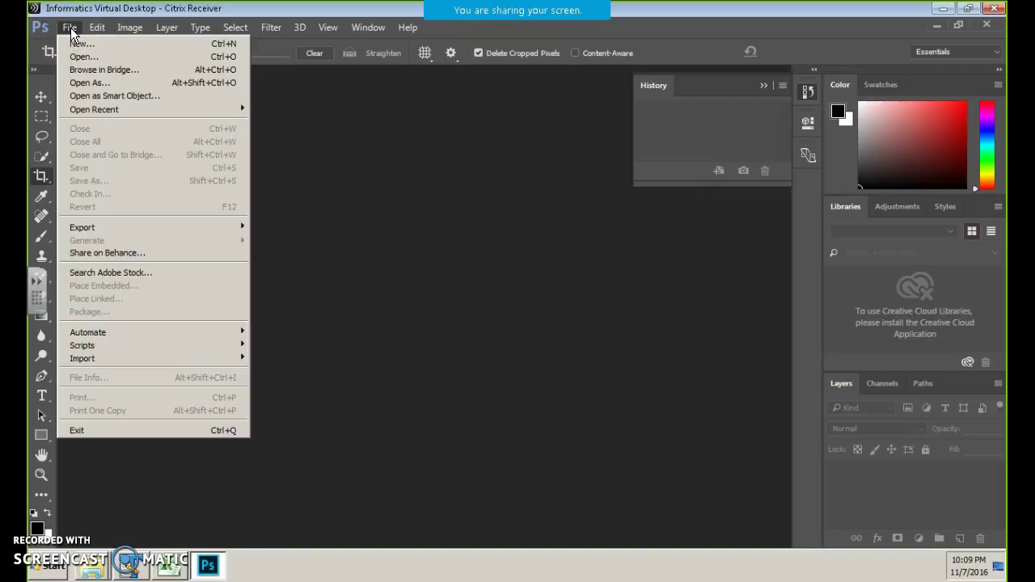
left_click(410, 201)
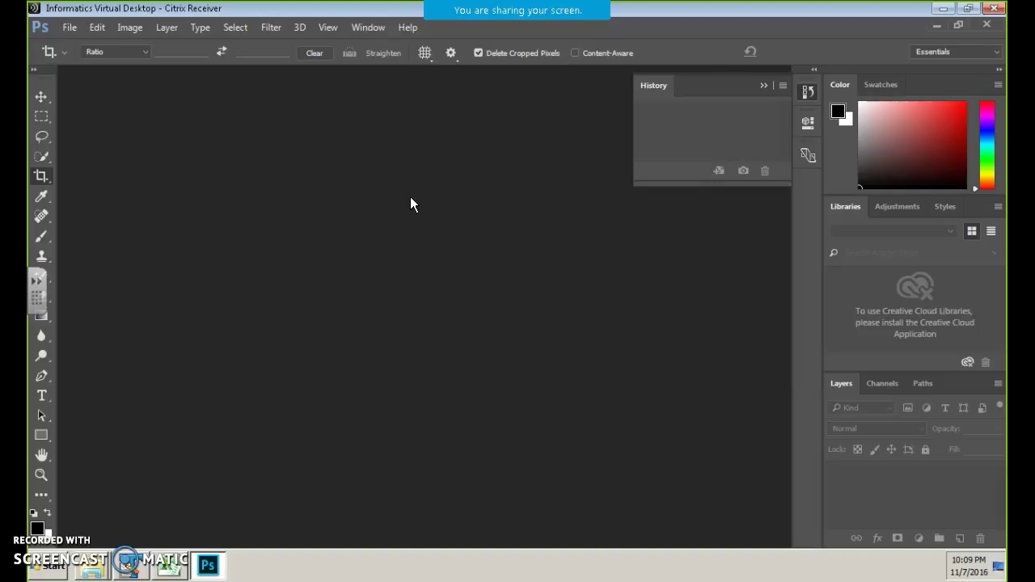
left_click(943, 8)
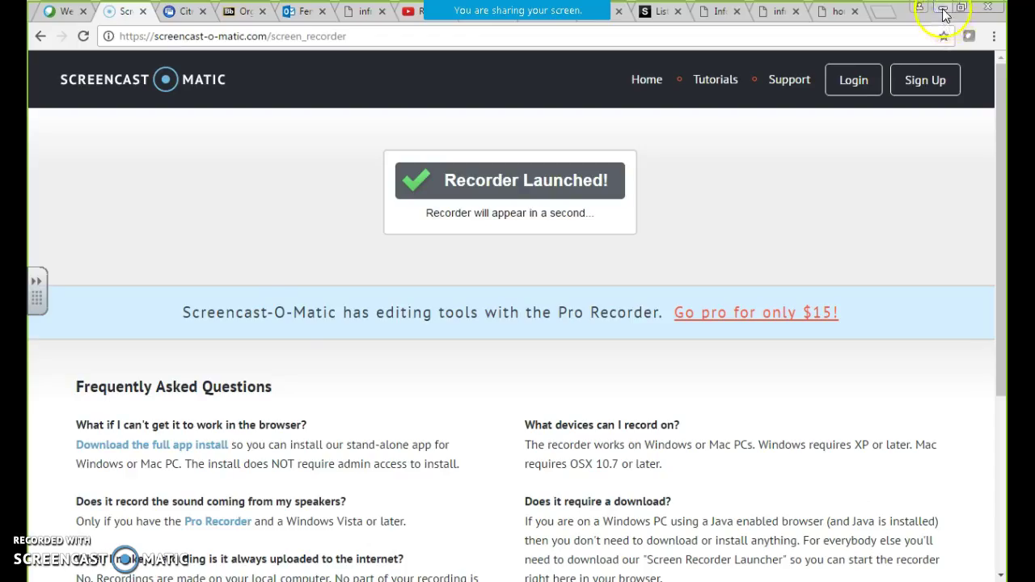
Minimize Chrome and close Notepad and Word without saving.
left_click(943, 8)
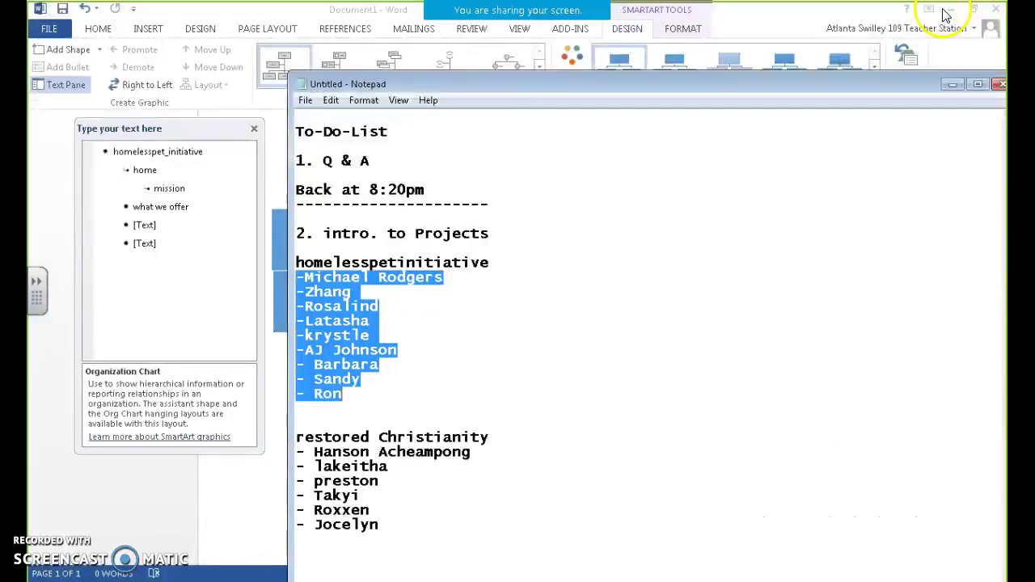
left_click(1000, 85)
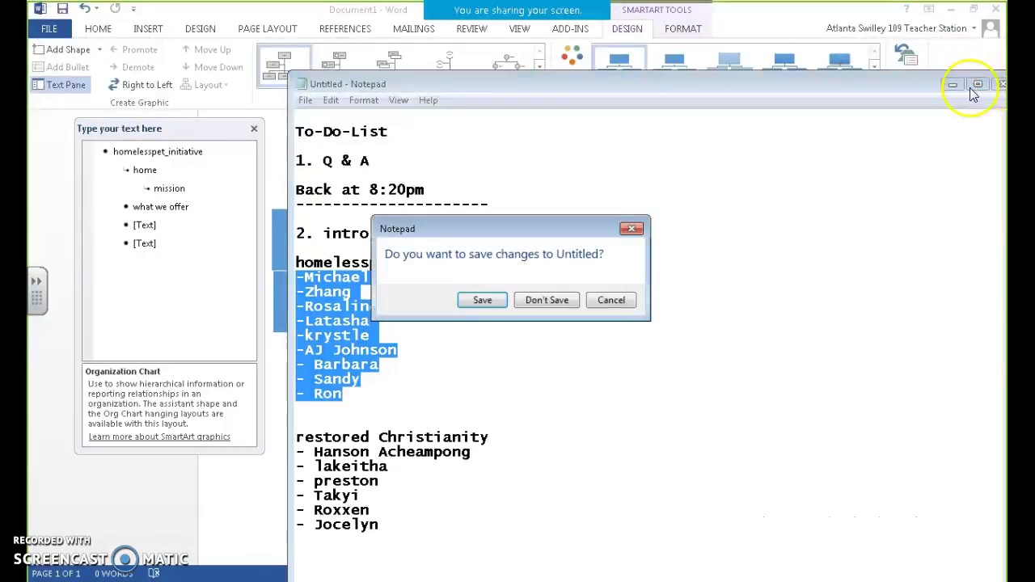
left_click(550, 301)
left_click(996, 9)
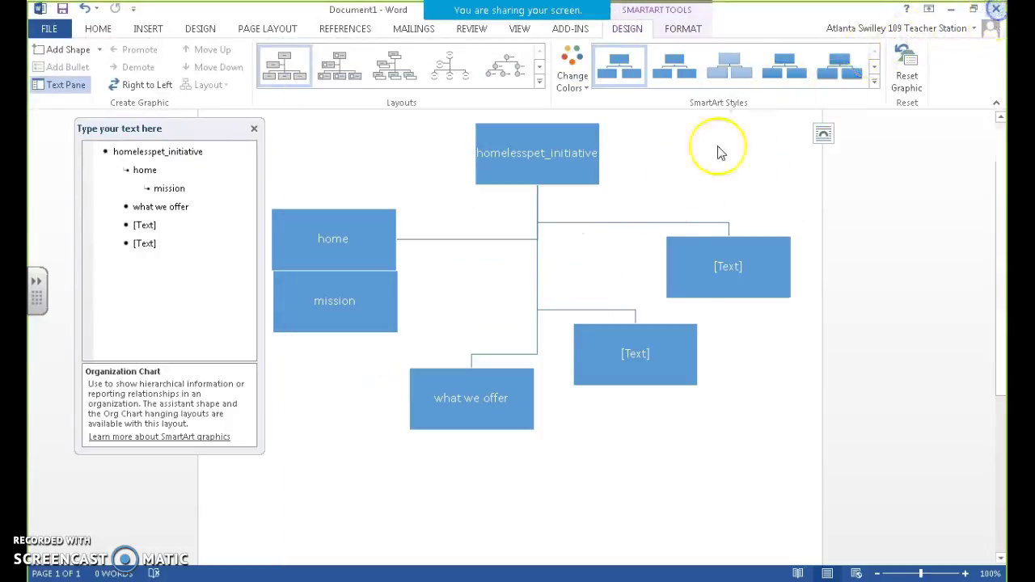
left_click(517, 327)
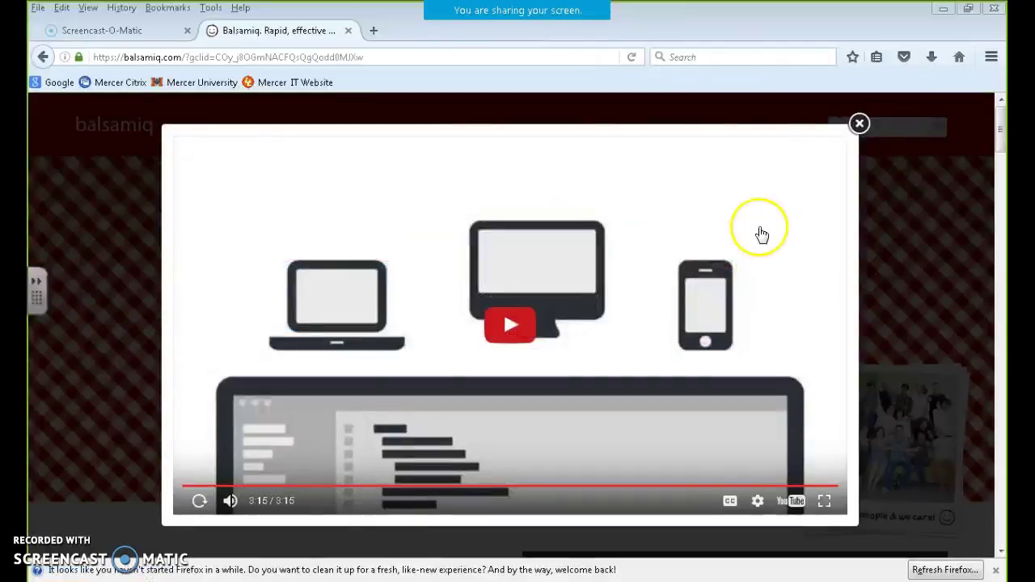
Close Firefox with both tabs, then close the Libraries window.
left_click(994, 8)
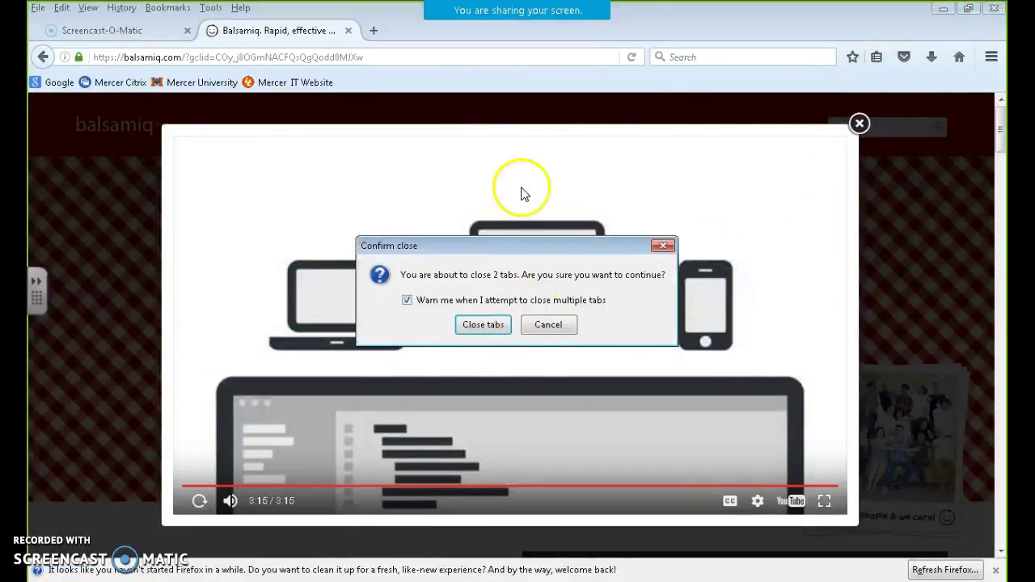
left_click(490, 329)
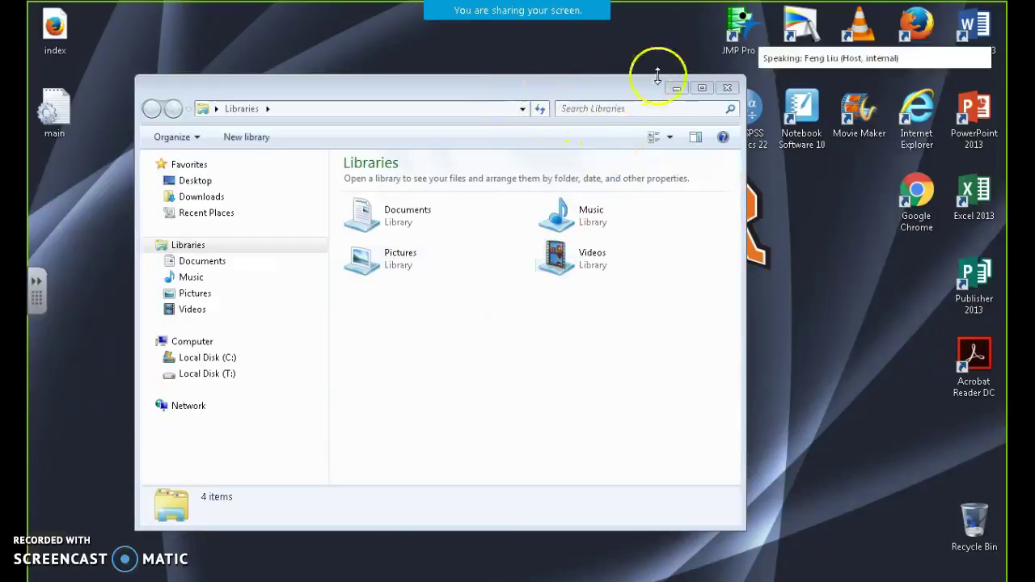
left_click(728, 89)
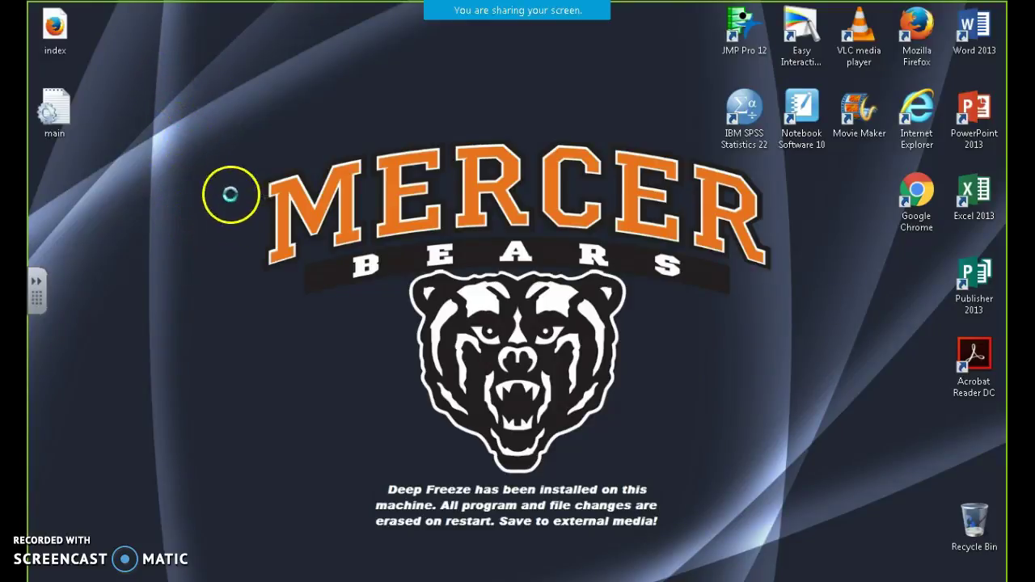
right_click(213, 278)
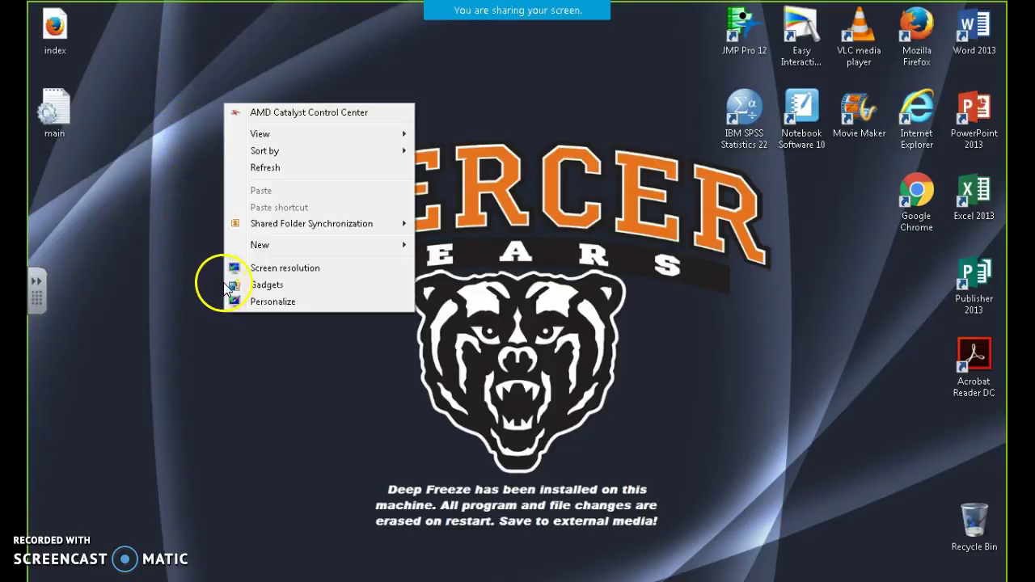
left_click(289, 273)
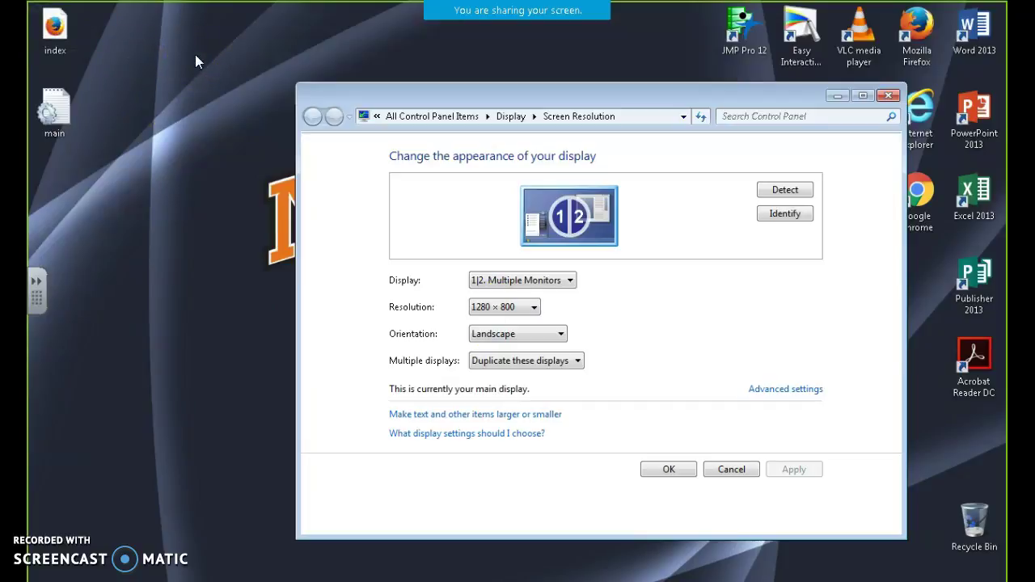
left_click(48, 34)
left_click(121, 26)
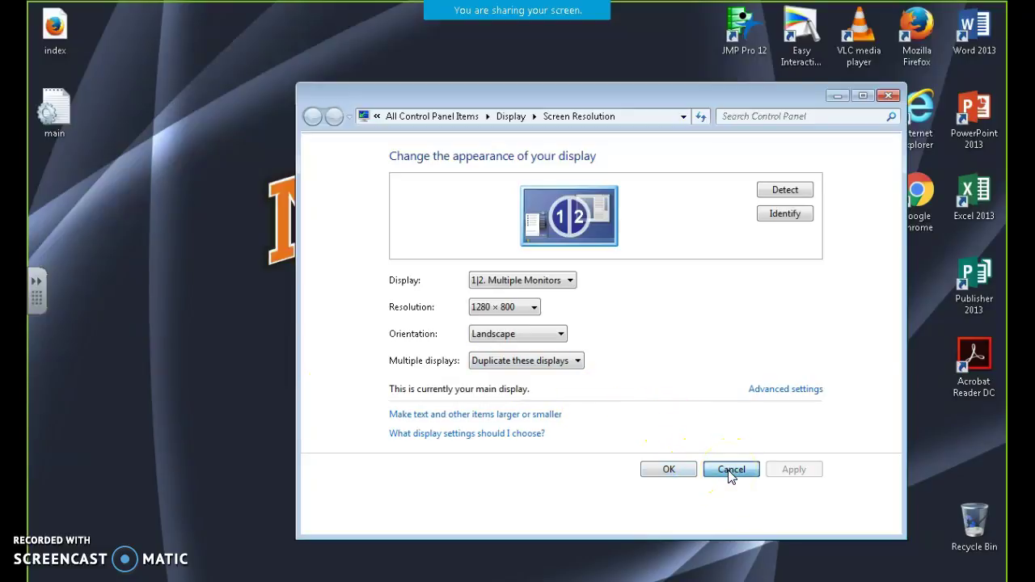
left_click(532, 307)
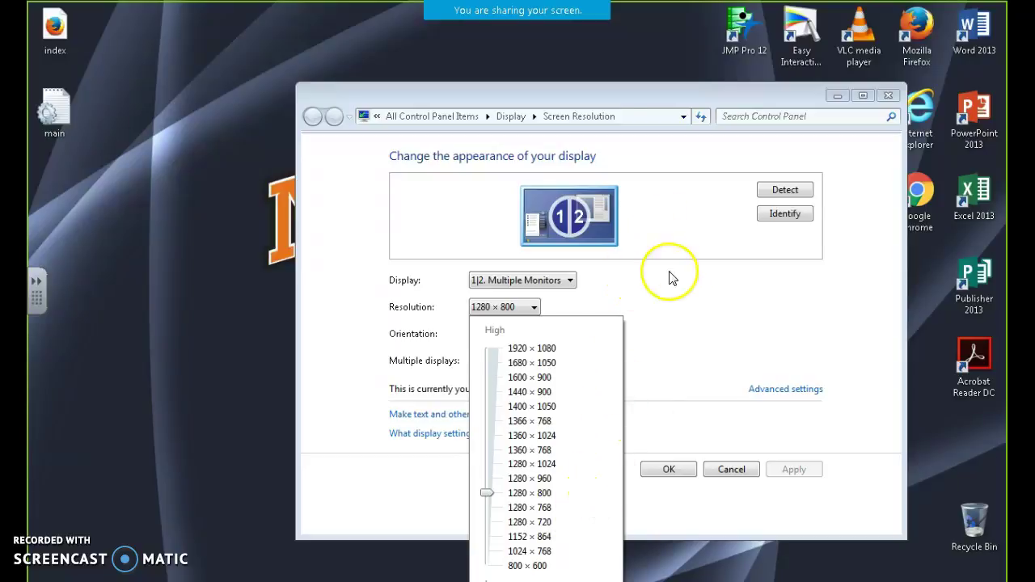
left_click(683, 330)
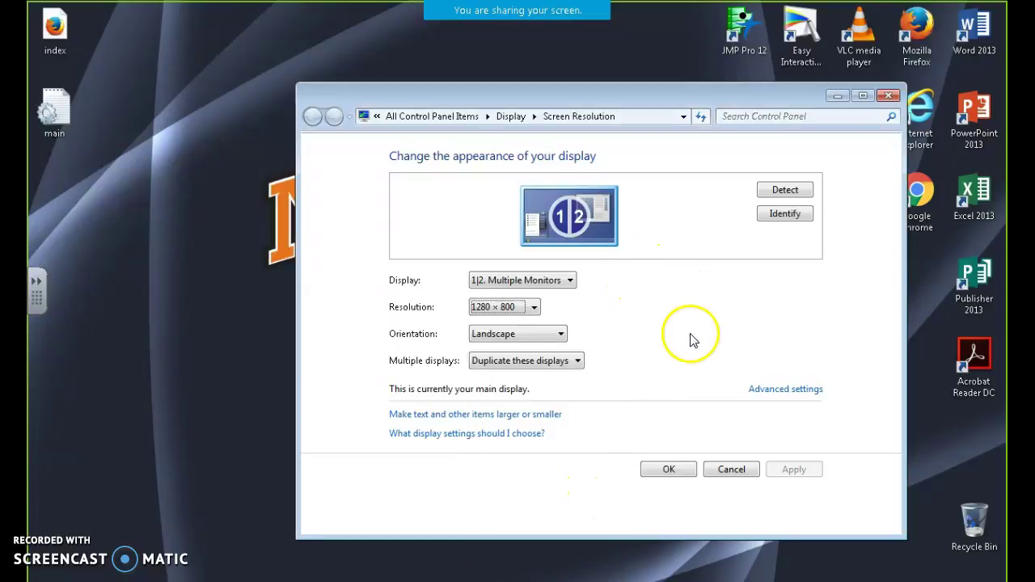
left_click(728, 470)
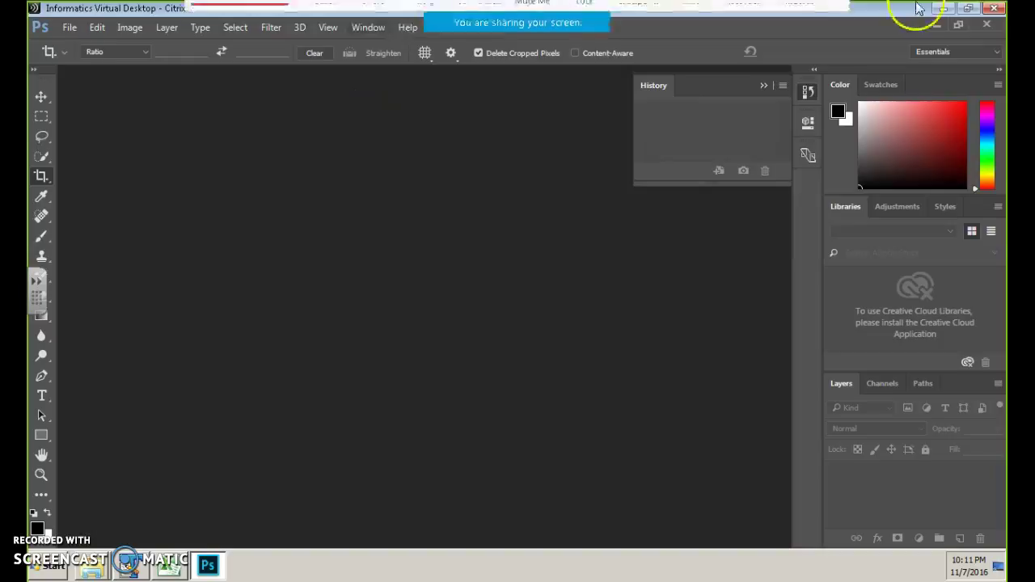
Minimize the Citrix Photoshop window and Chrome to reveal the bare desktop.
left_click(943, 8)
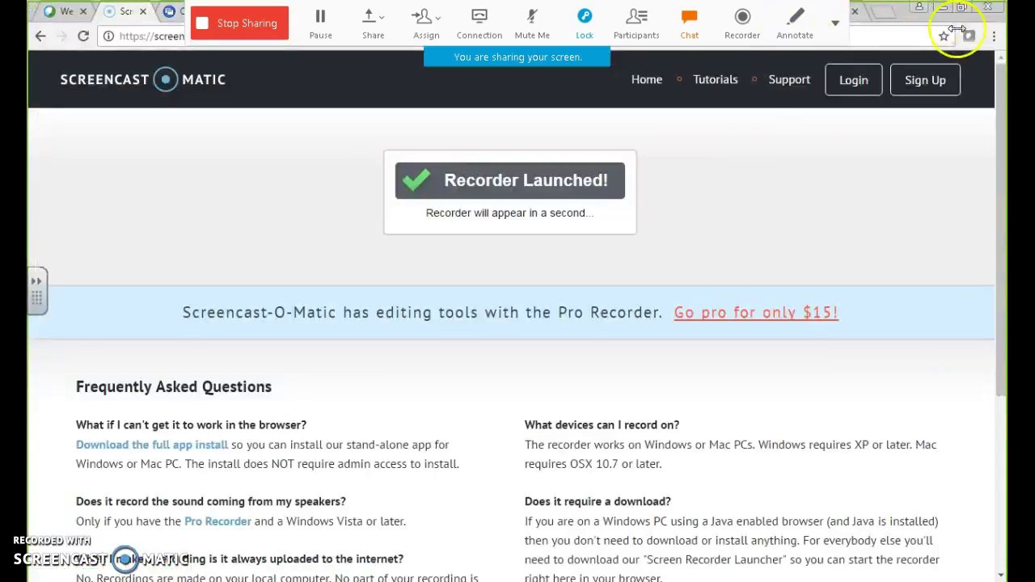
left_click(942, 8)
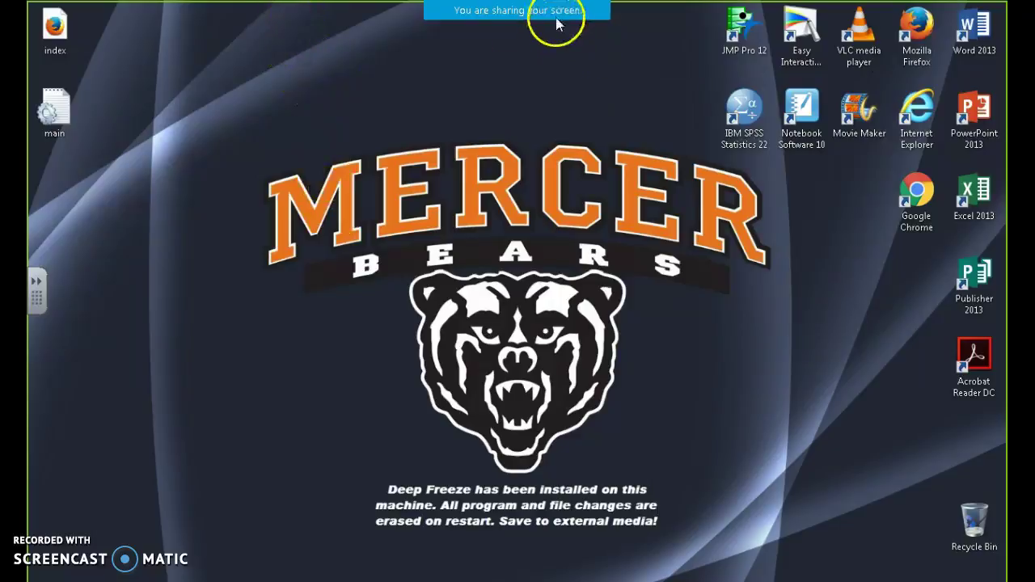
mouse_move(493, 11)
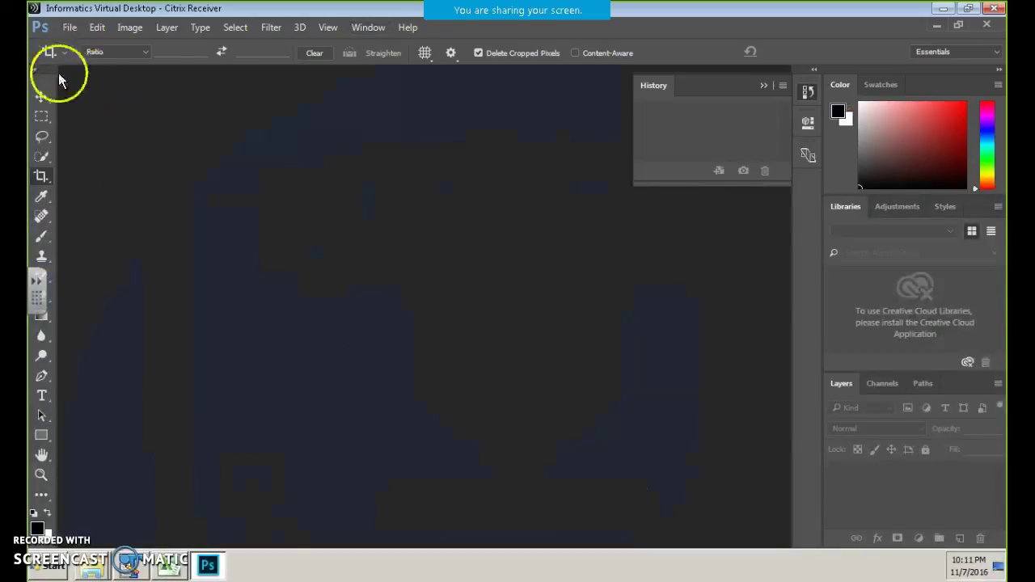
Open me.jpg from Desktop > Classes > INFM212_f16, dismissing the 3D memory warning.
left_click(69, 28)
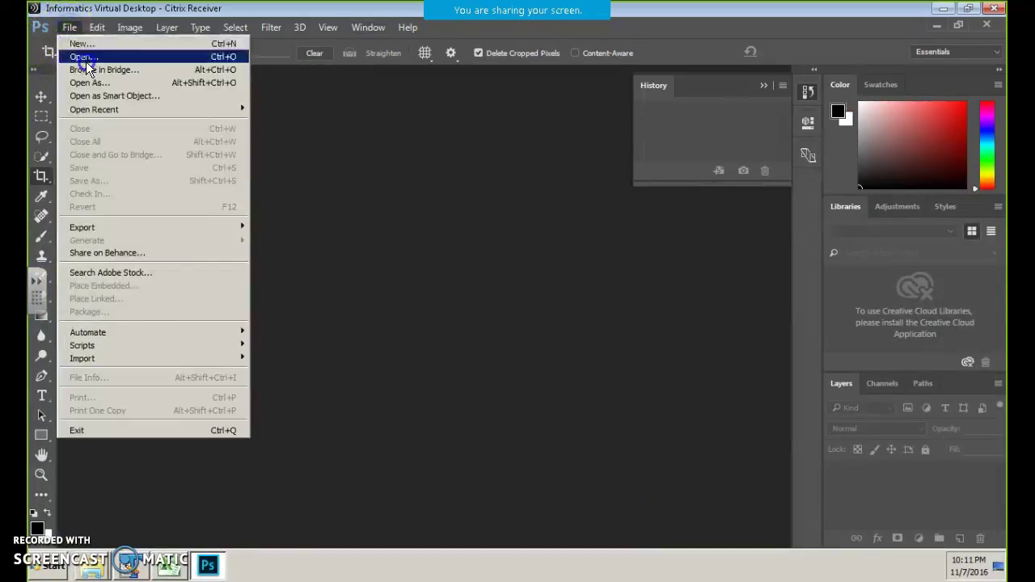
left_click(86, 59)
left_click(451, 263)
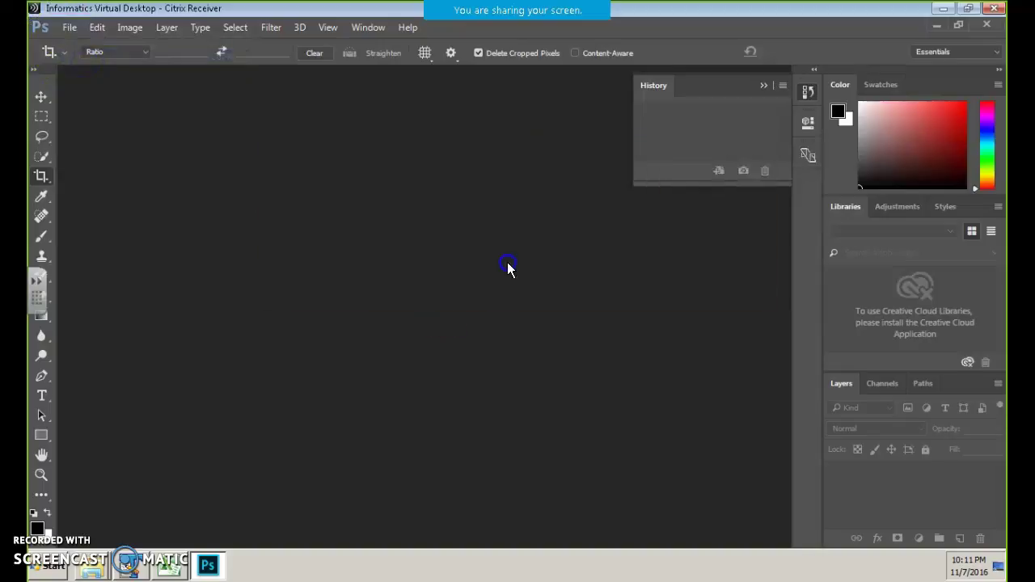
left_click(81, 130)
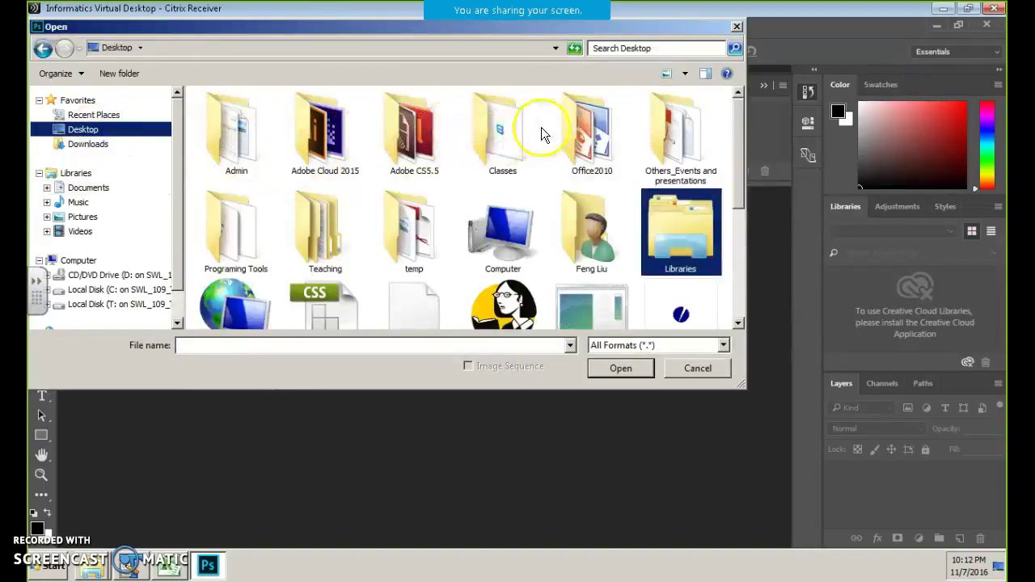
left_click_drag(742, 386, 759, 454)
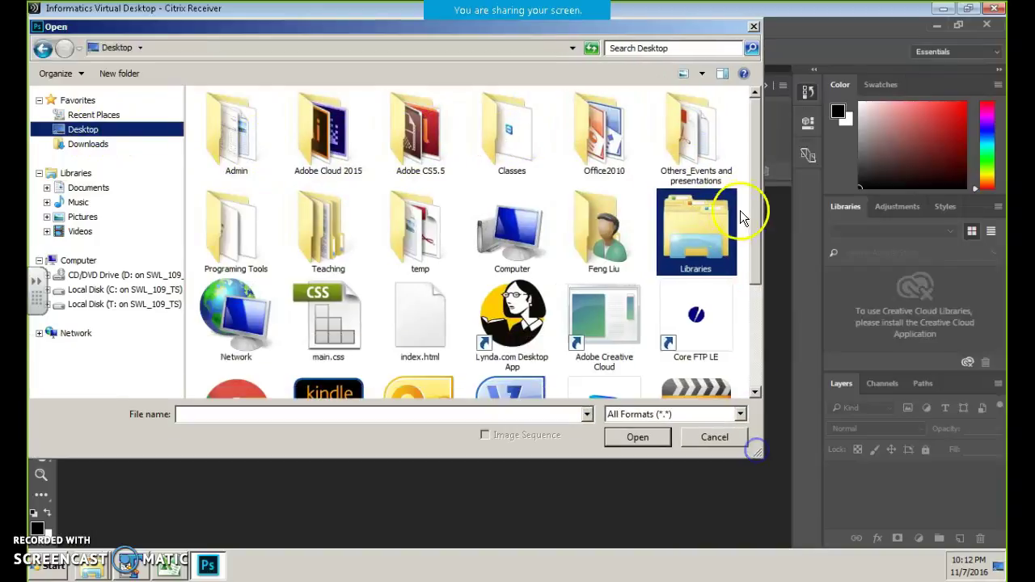
scroll(746, 208, "down", 1)
scroll(746, 208, "up", 1)
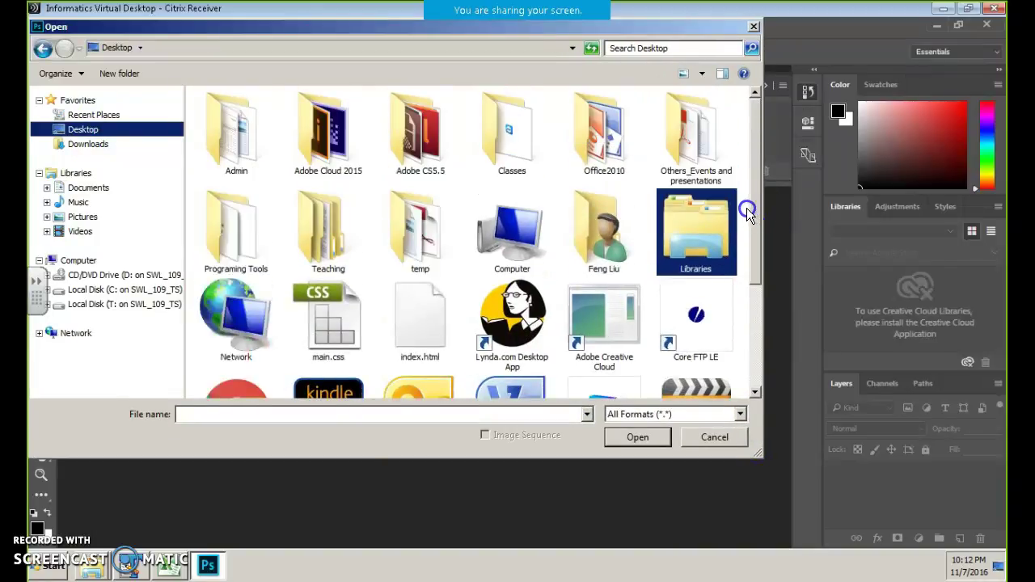
double_click(515, 143)
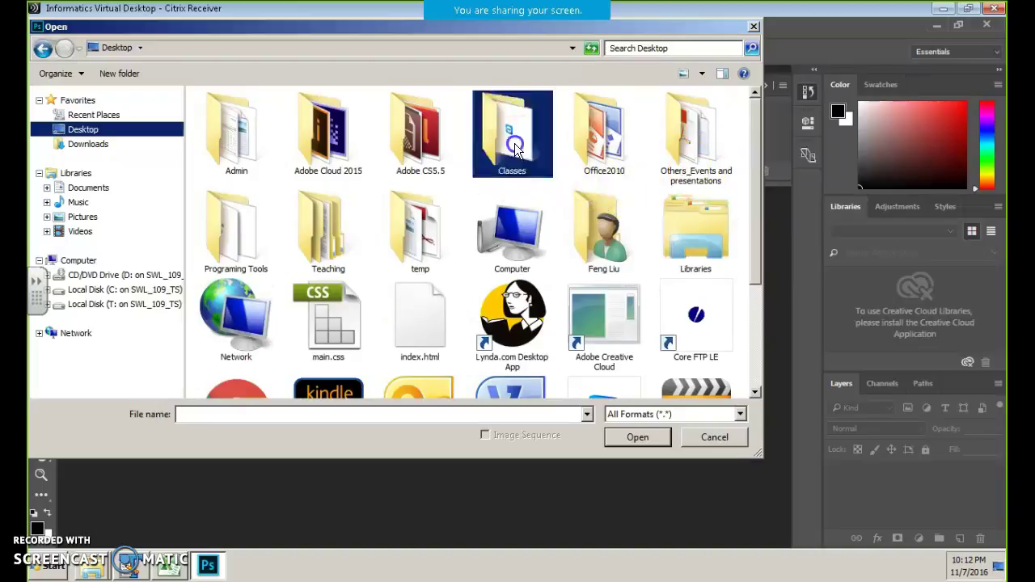
double_click(244, 183)
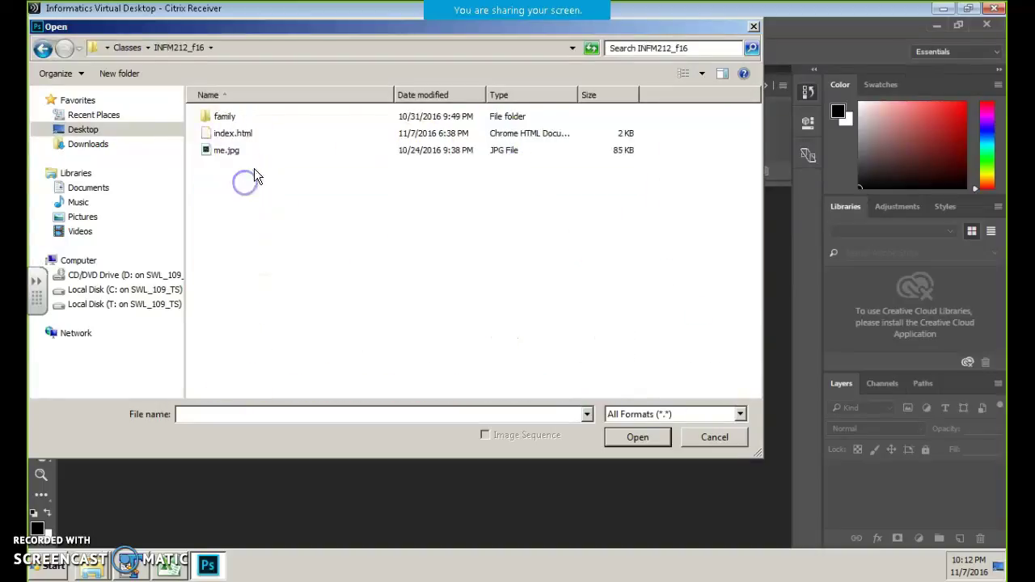
left_click(221, 149)
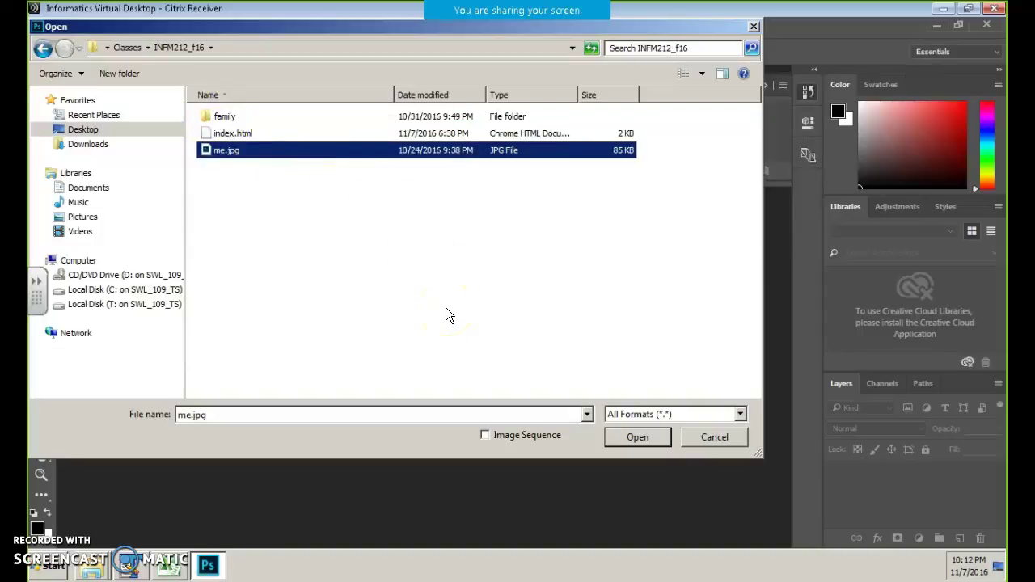
left_click(635, 441)
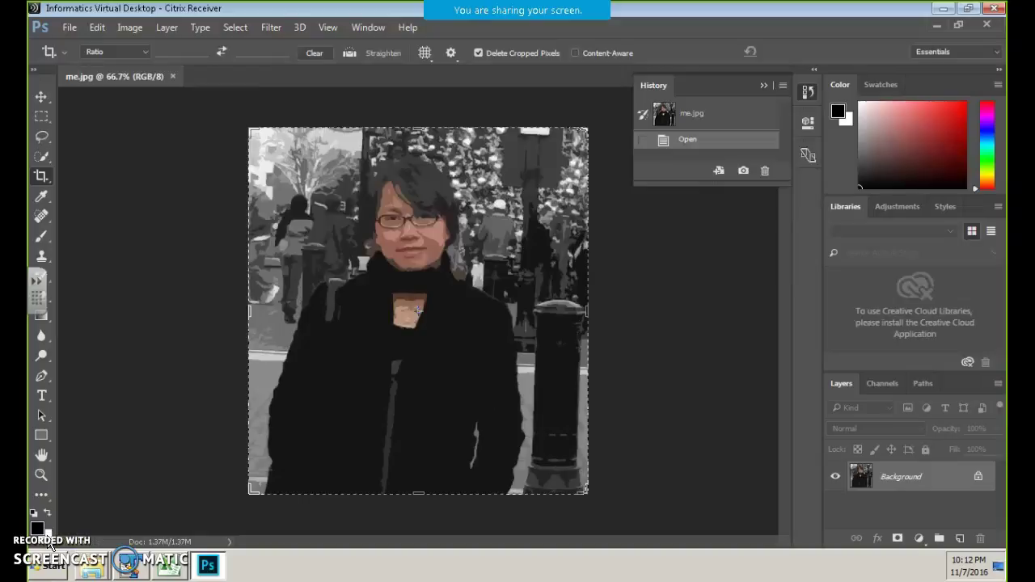
View me.jpg at 100% and scroll around it, then bring up the Image menu.
key("ctrl+plus")
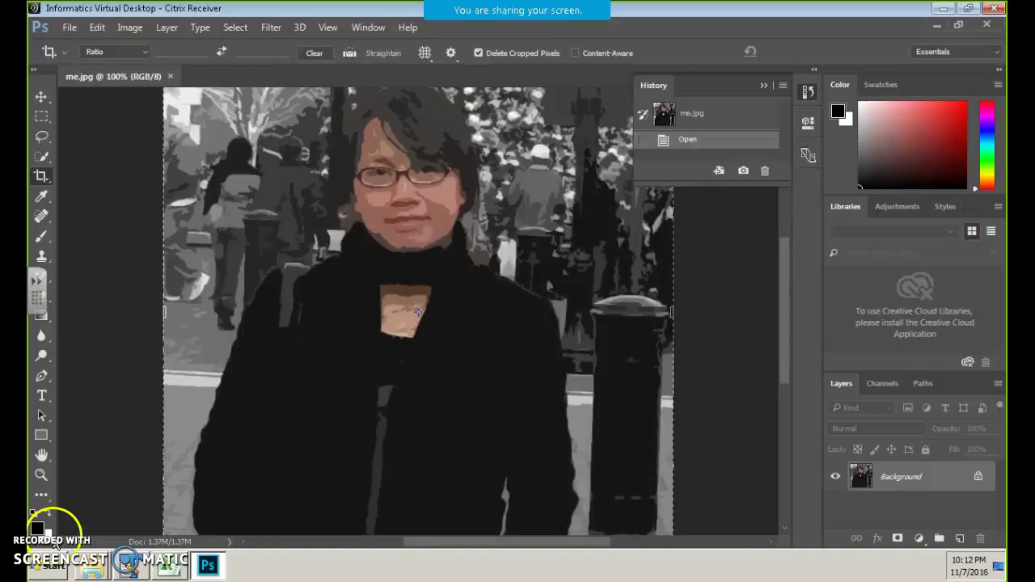
scroll(341, 291, "down", 2)
scroll(342, 291, "up", 6)
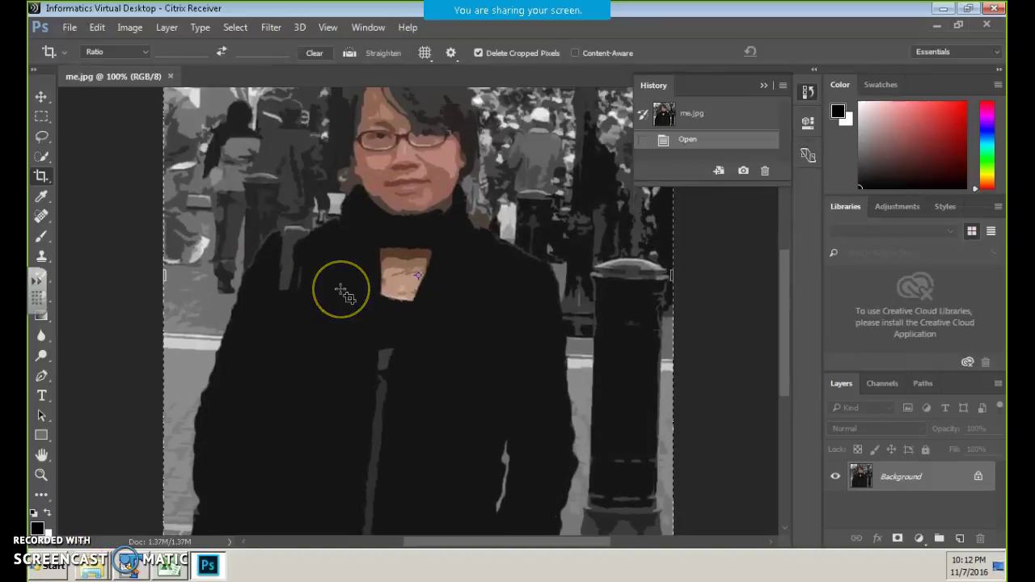
scroll(346, 306, "up", 2)
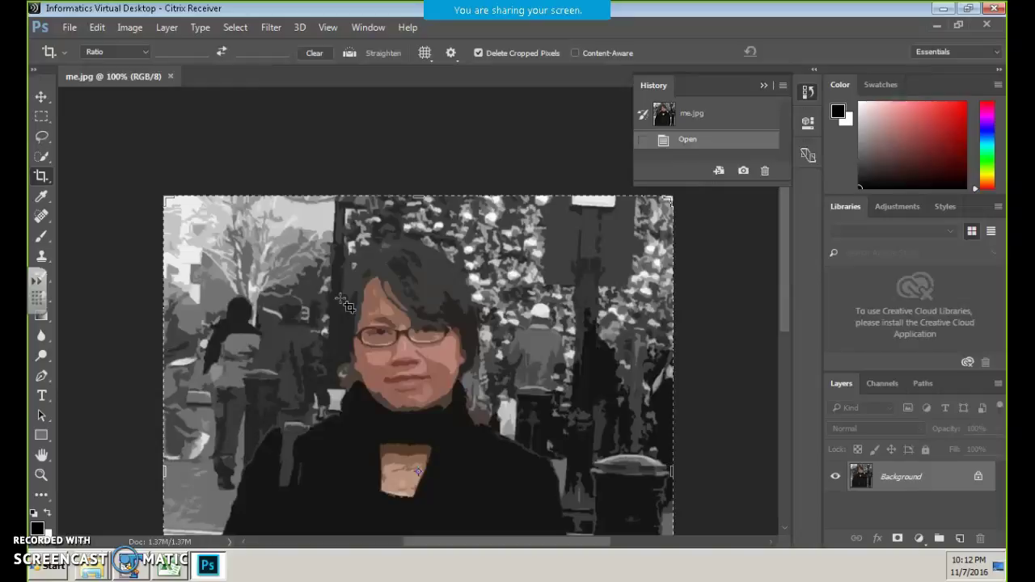
left_click(140, 28)
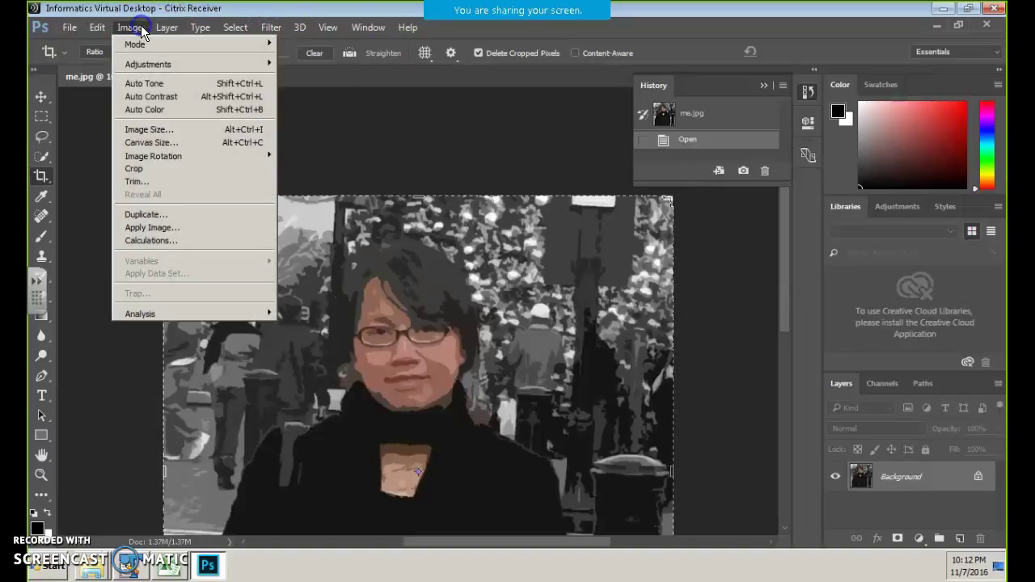
Open Image Size, switch the units to Pixels, and enter a width of 200.
left_click(156, 131)
left_click_drag(346, 120, 212, 95)
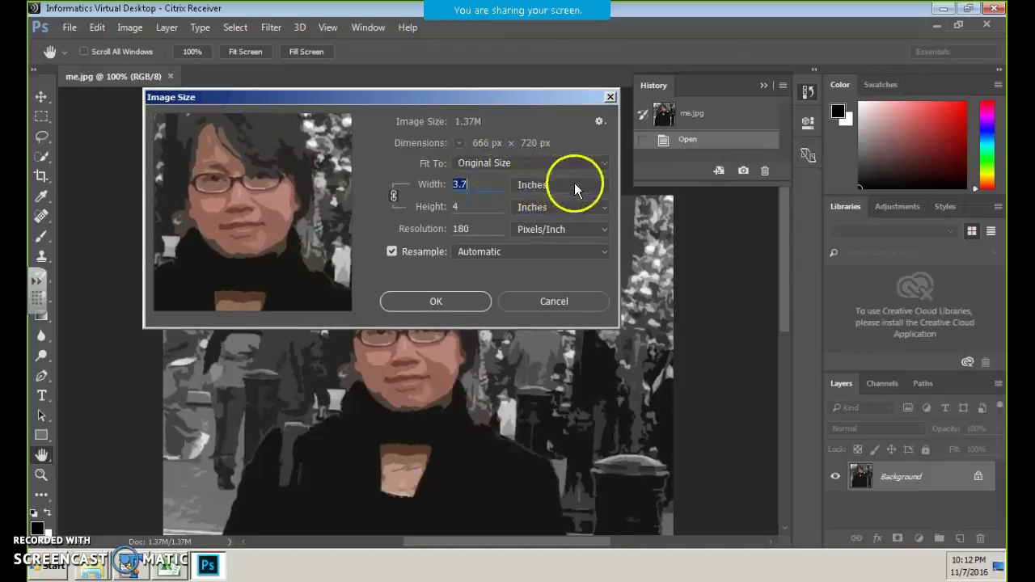
left_click_drag(492, 97, 449, 100)
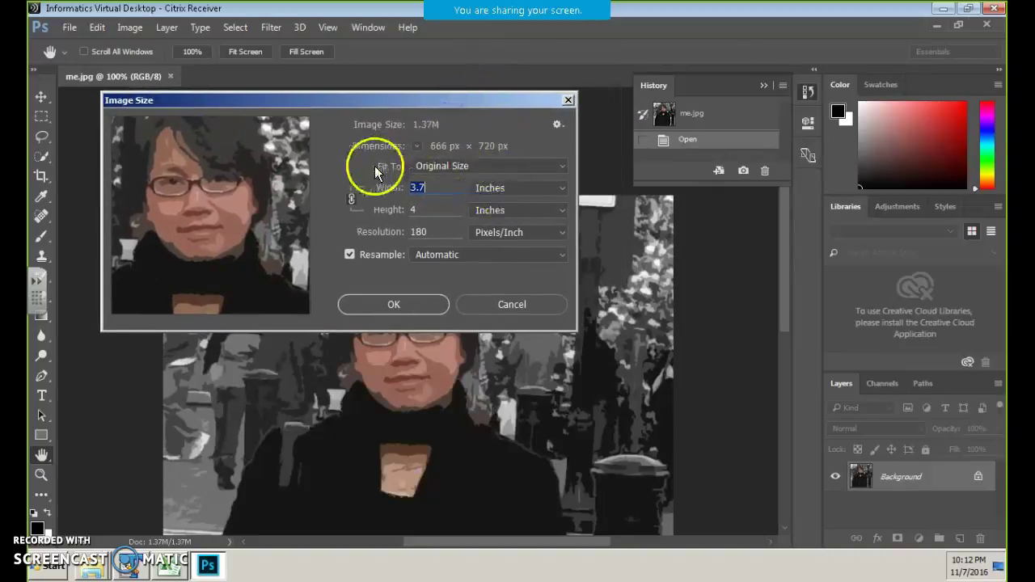
left_click(564, 187)
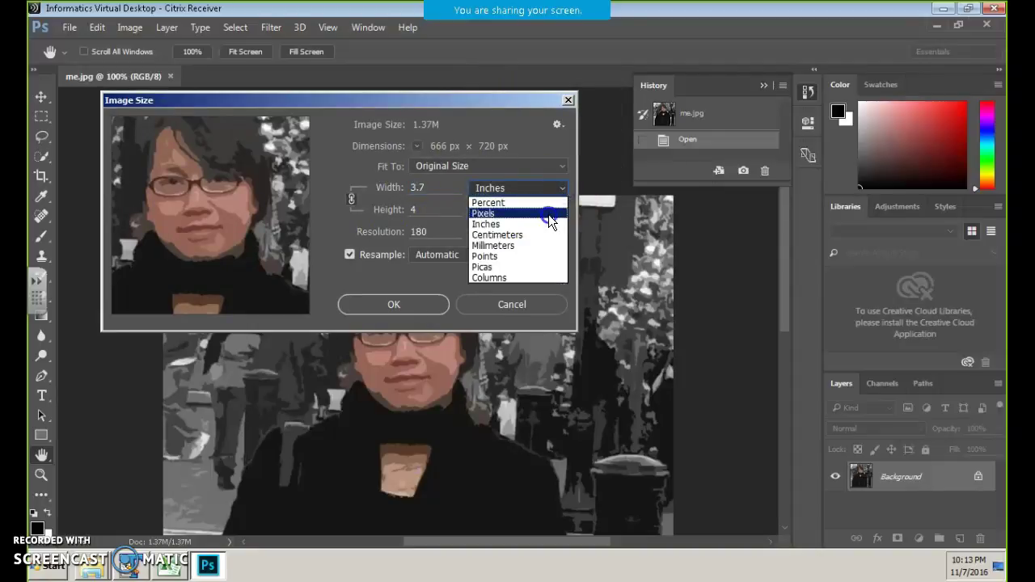
left_click(548, 215)
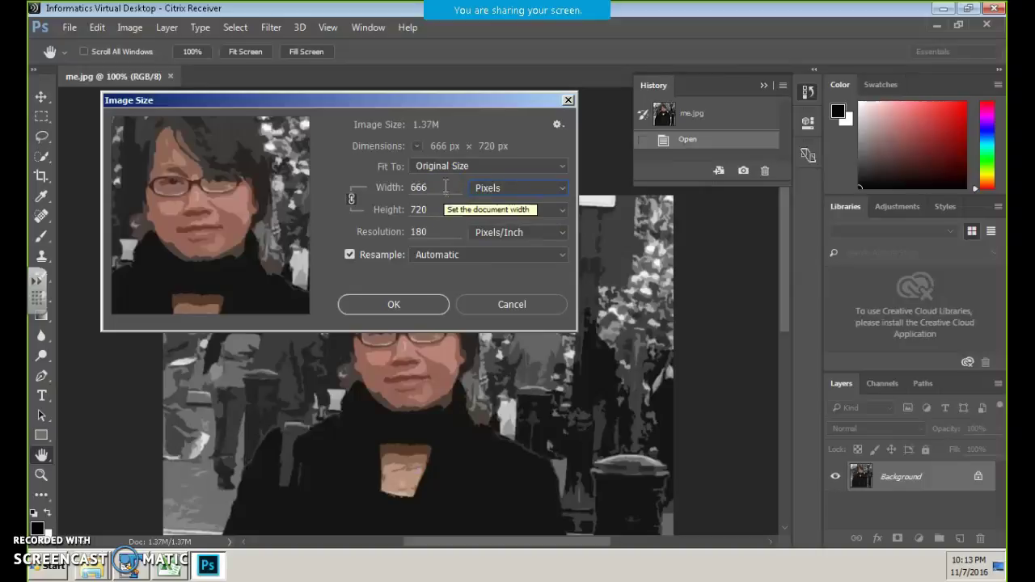
mouse_move(437, 9)
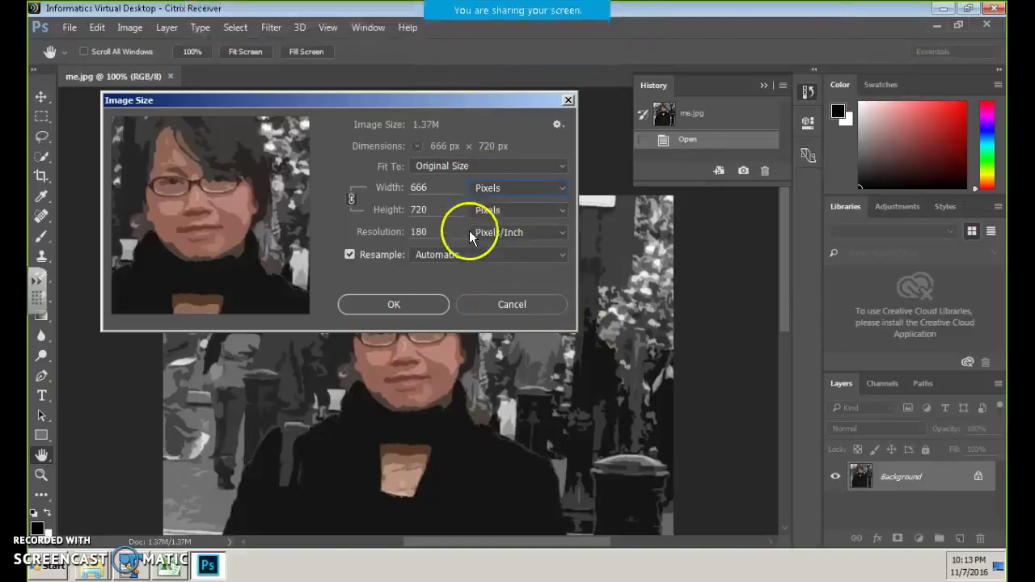
left_click(388, 179)
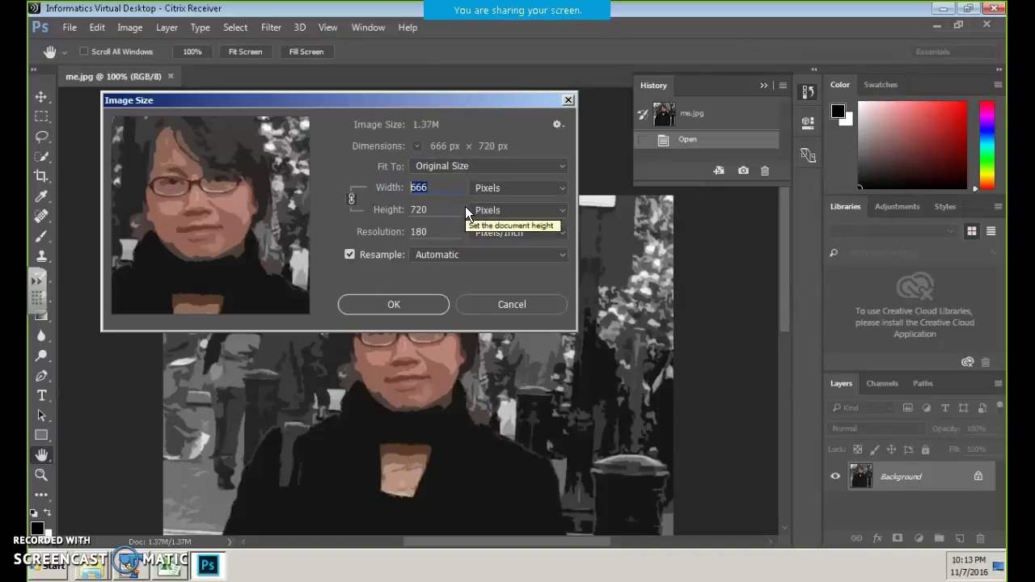
type("200")
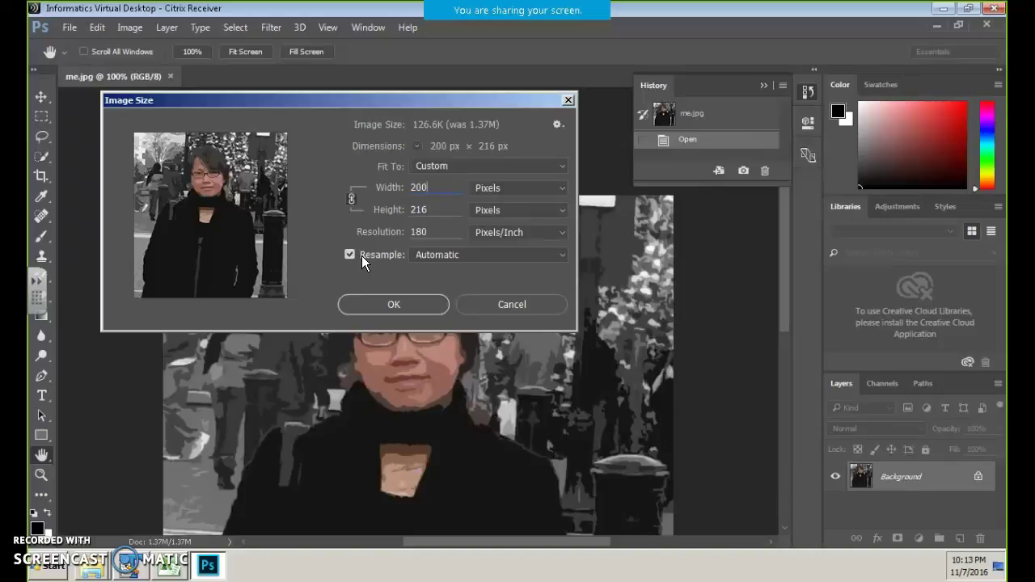
Try an unlinked 400 px height, then relink proportions and re-enter width 200 for 200 × 216.
left_click(351, 199)
left_click_drag(403, 208, 443, 214)
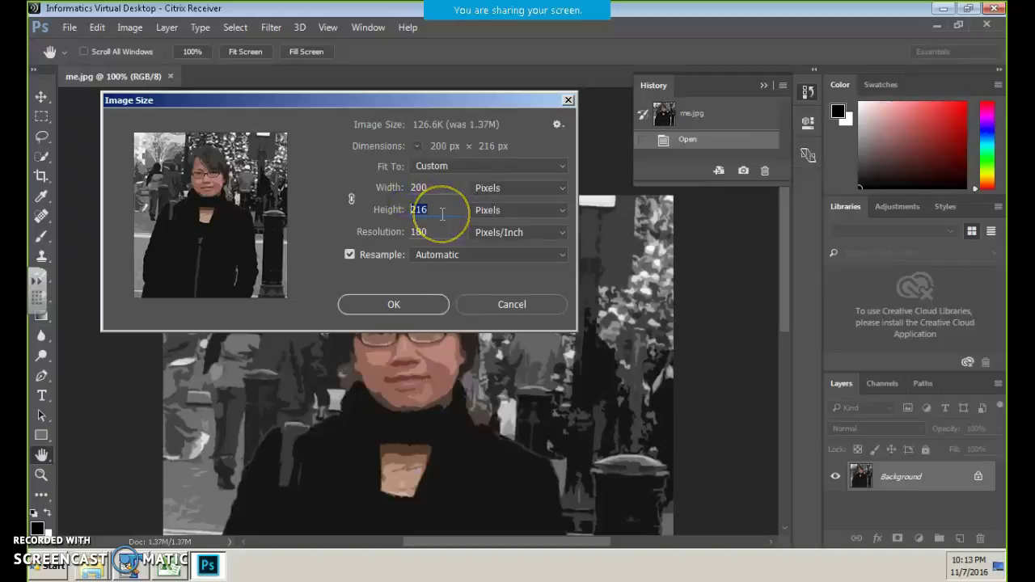
type("400")
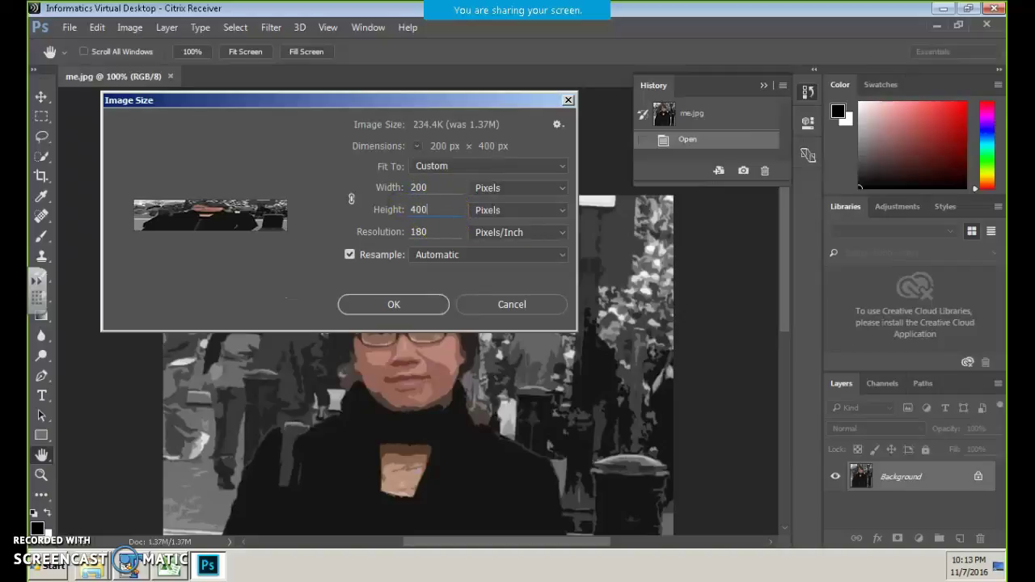
left_click(342, 244)
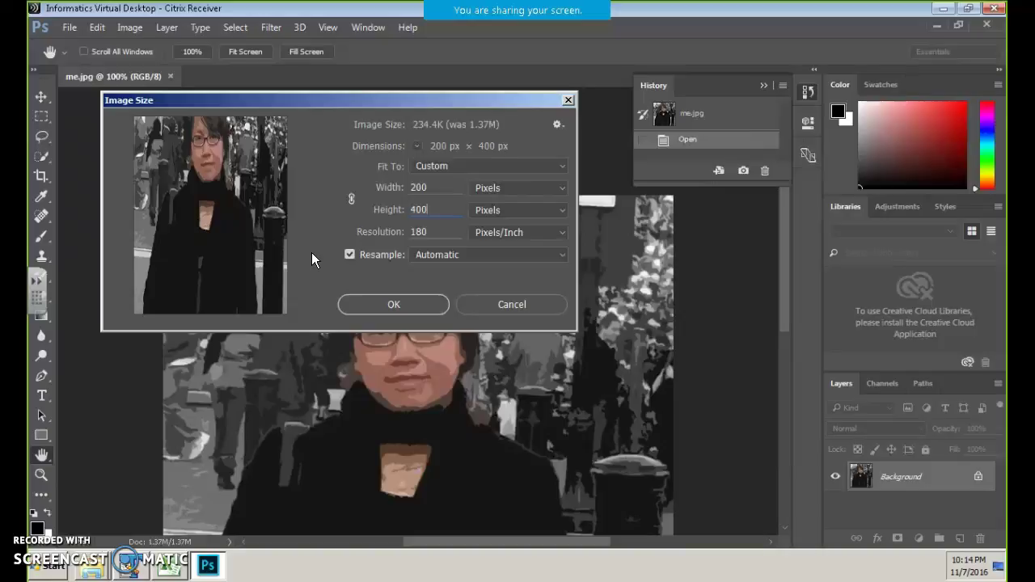
left_click(561, 212)
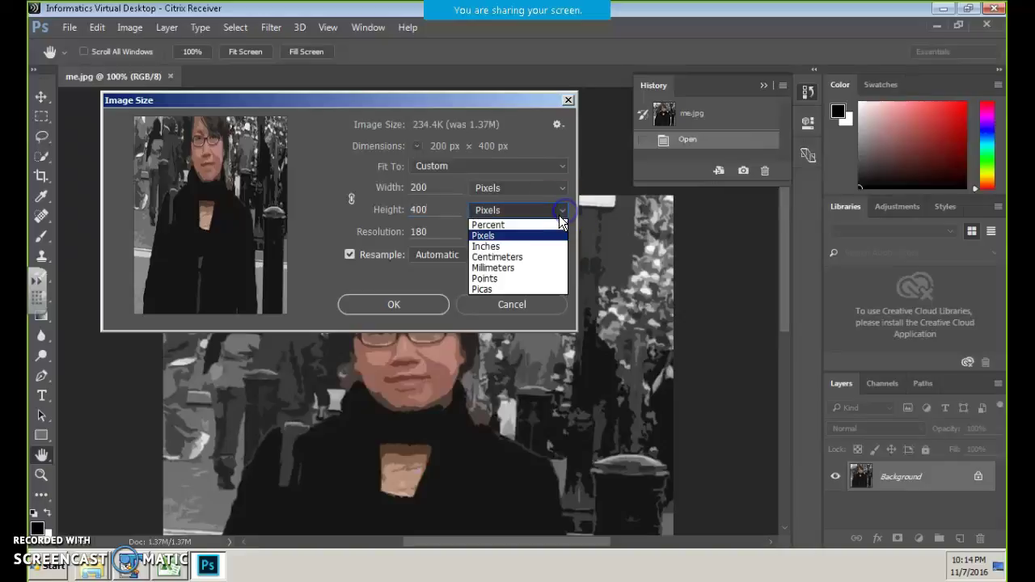
left_click(352, 200)
left_click(354, 201)
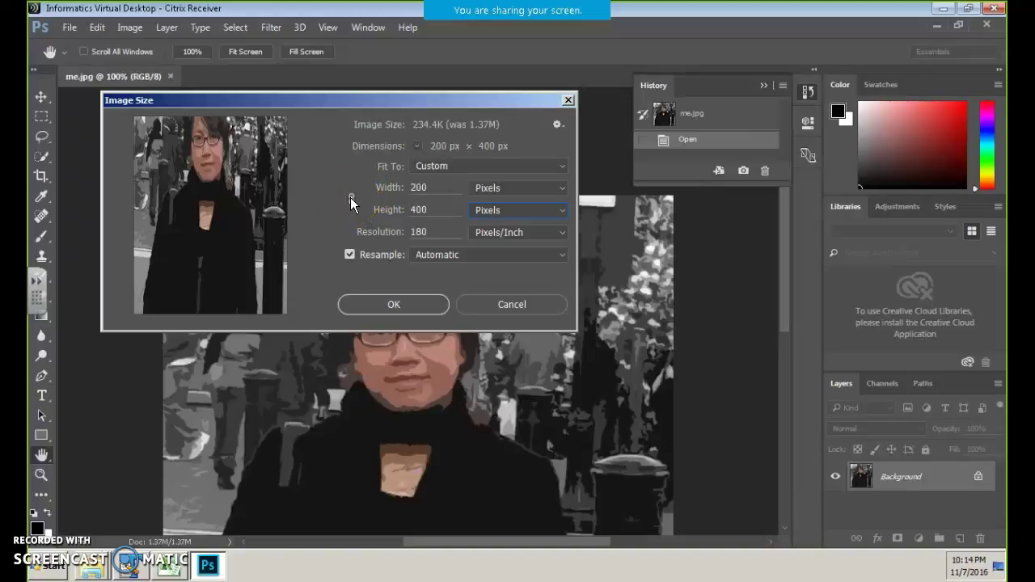
left_click(350, 197)
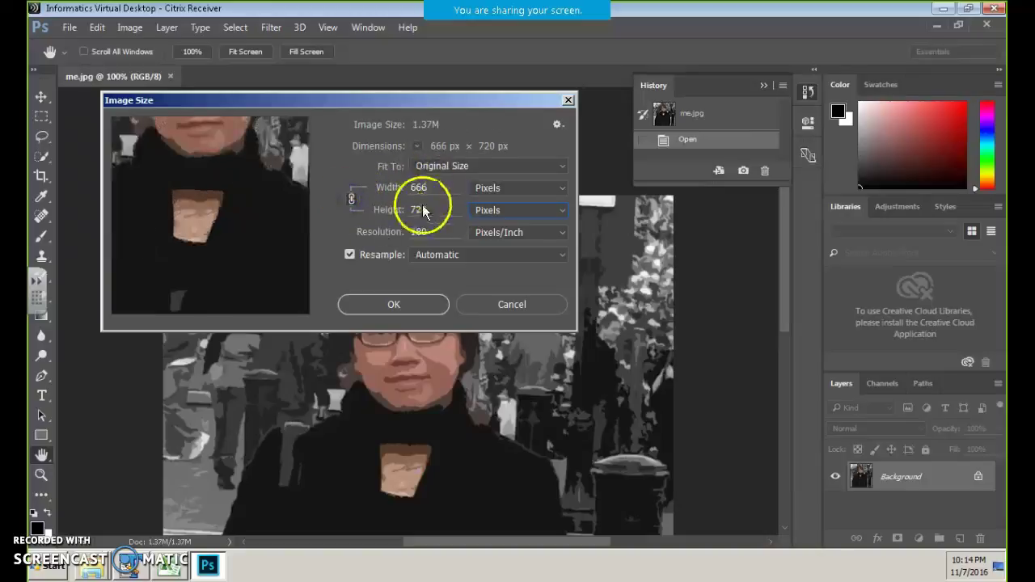
left_click(386, 187)
type("200")
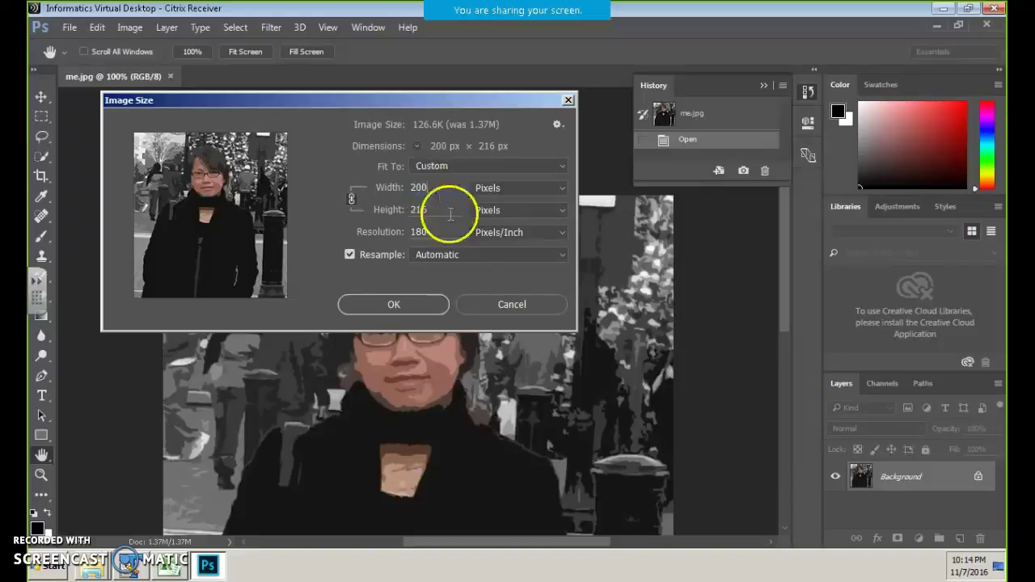
Confirm the Image Size dialog to resize me.jpg to 200 × 216 px.
left_click(396, 302)
key("c")
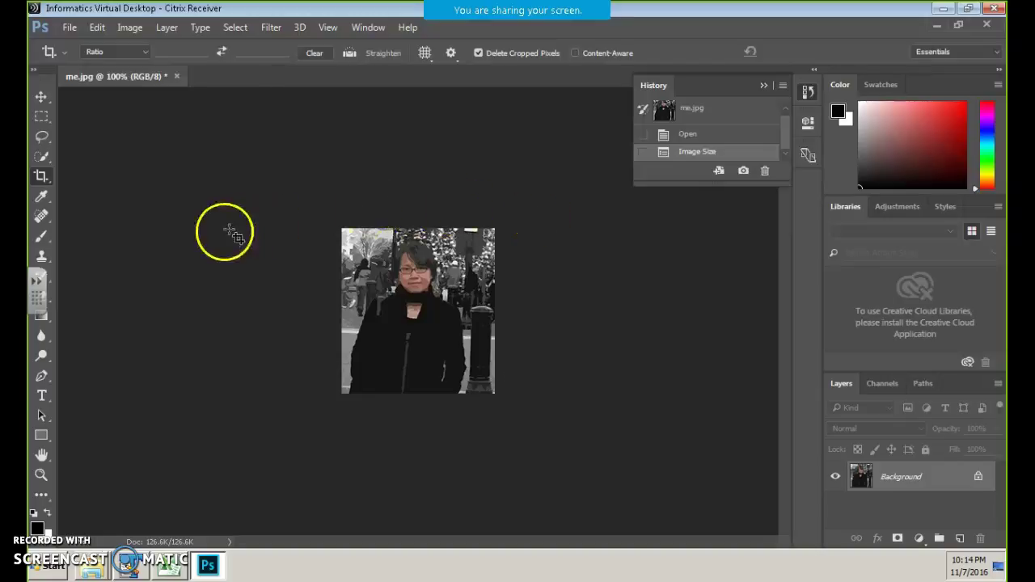
mouse_move(169, 564)
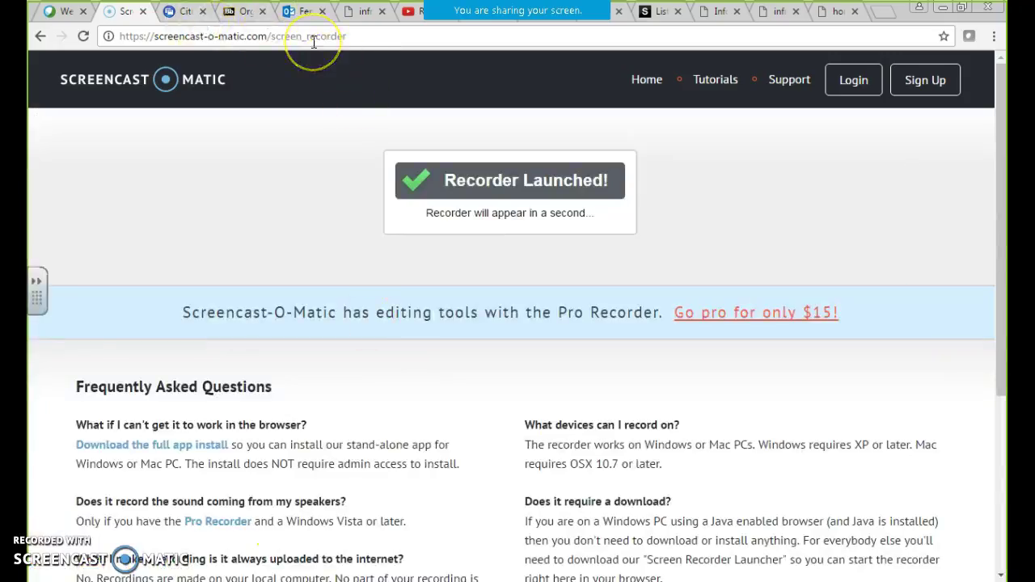
Open infm.mercer.edu in a new tab, browse to the Welcome to INFM212 page, then return to Photoshop.
key("ctrl+t")
type("inf")
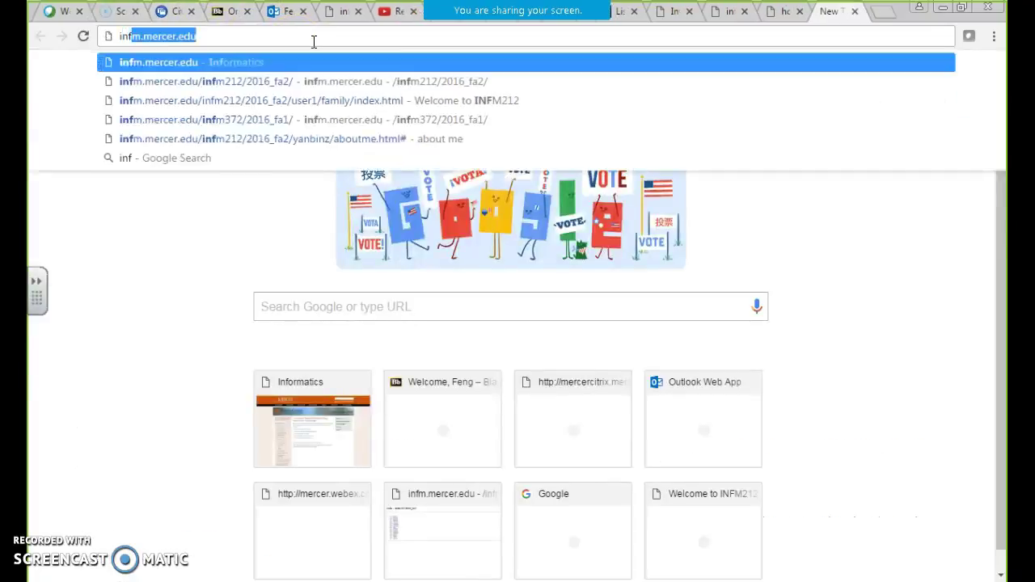
key("Return")
left_click(475, 289)
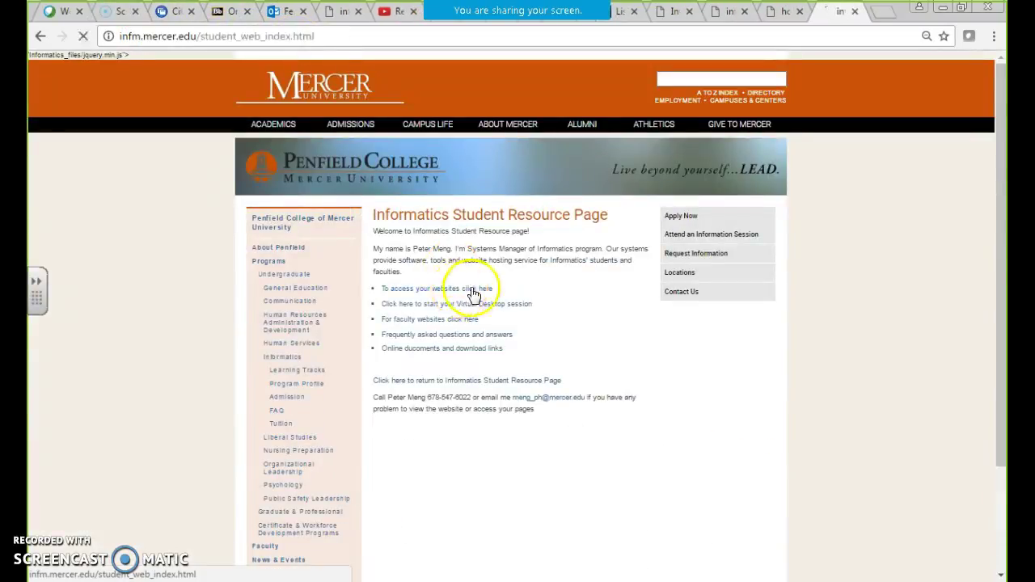
left_click(420, 211)
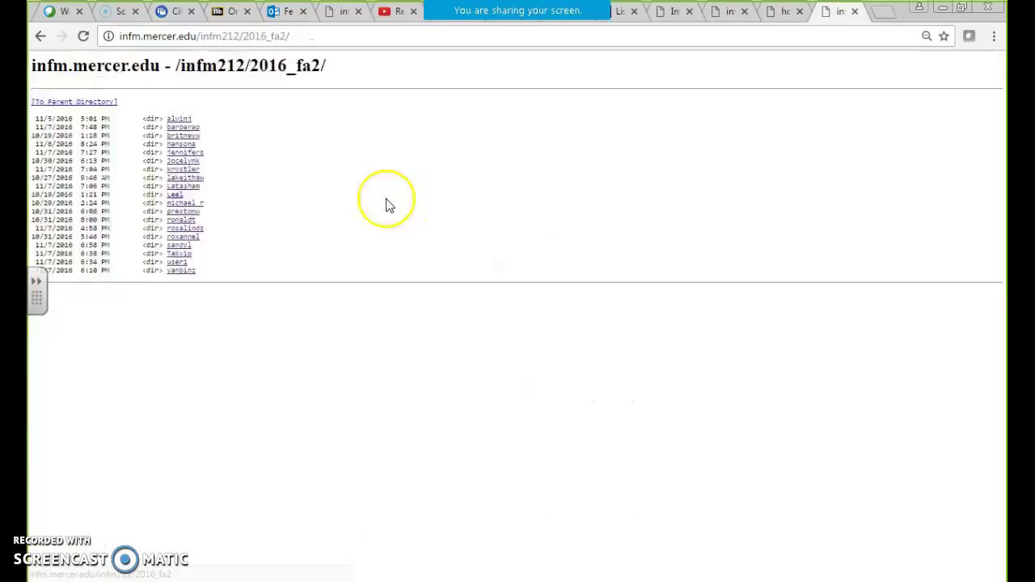
left_click(178, 266)
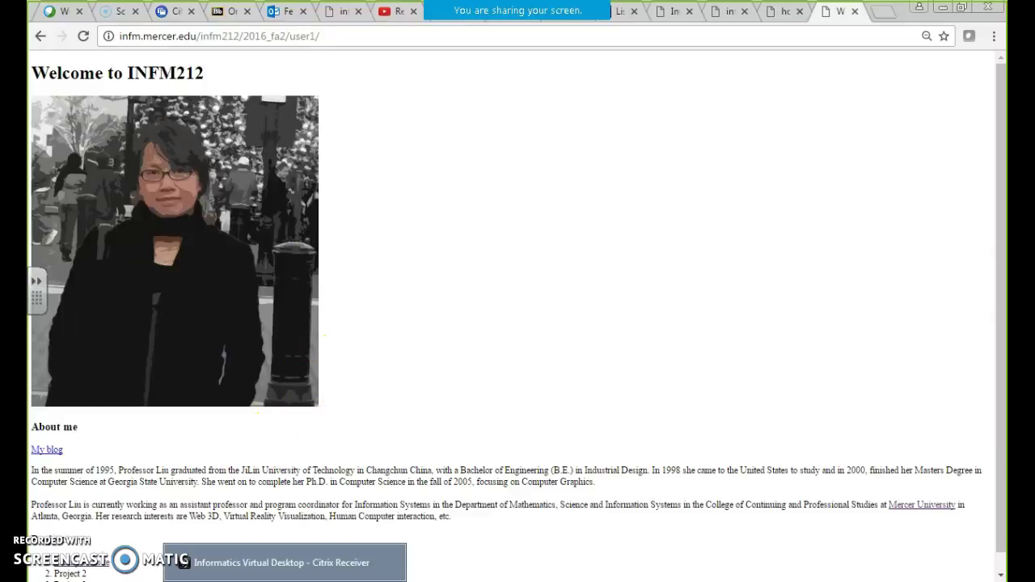
left_click(275, 562)
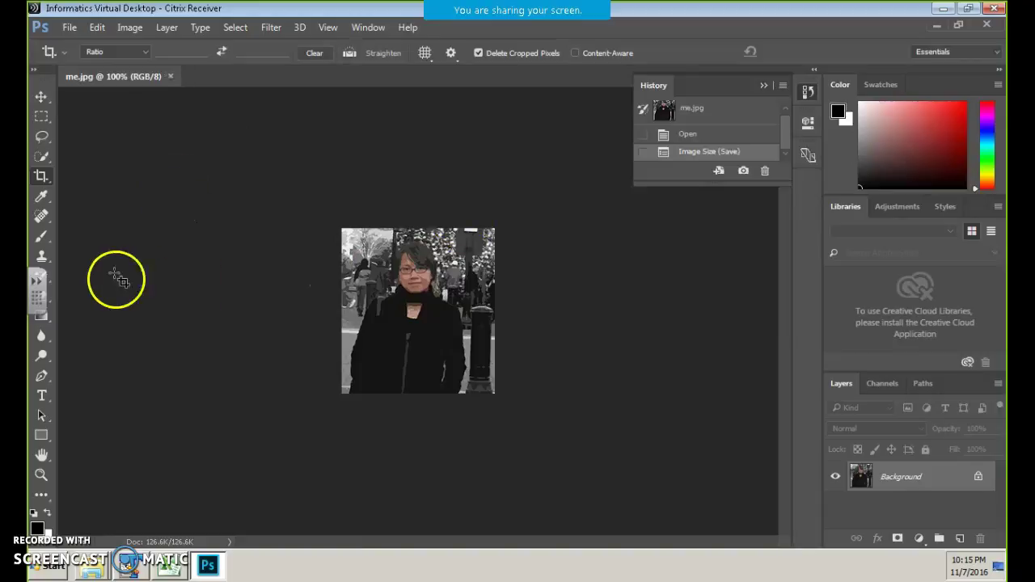
Launch Core FTP LE, connect to the second saved site, and open infm212/2016_fa2 and the personal folder.
left_click(936, 26)
double_click(124, 73)
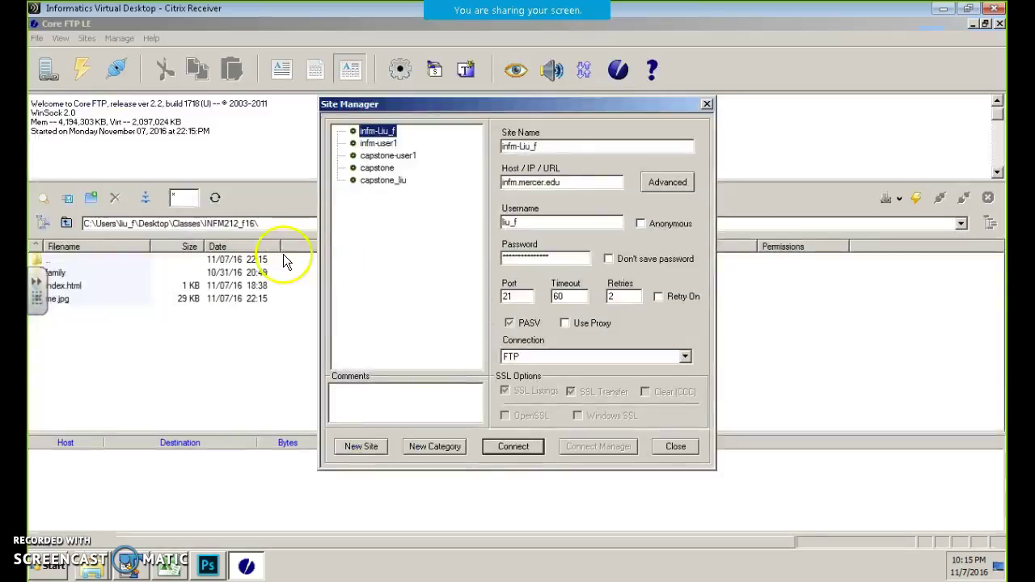
left_click(378, 143)
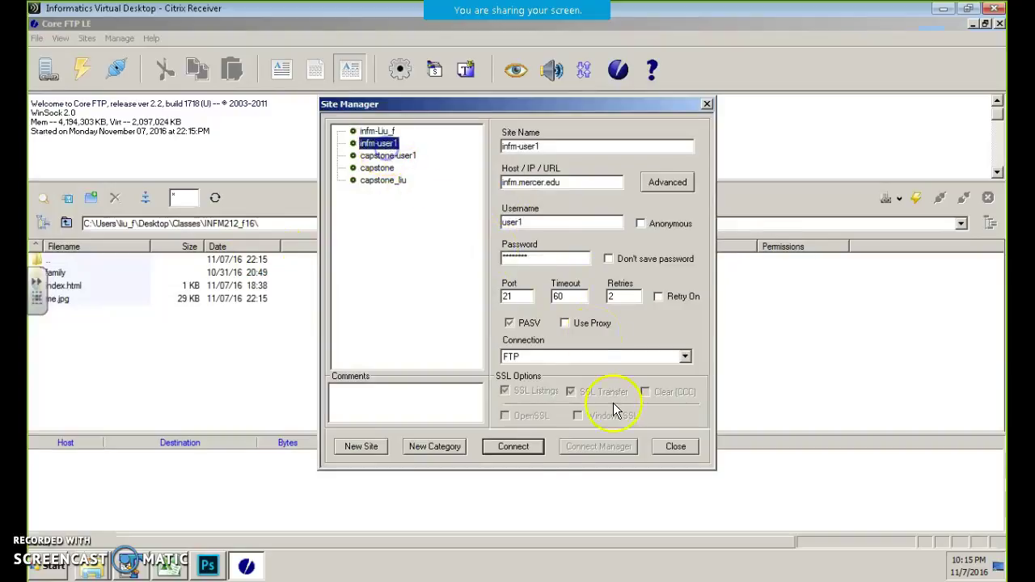
left_click(513, 446)
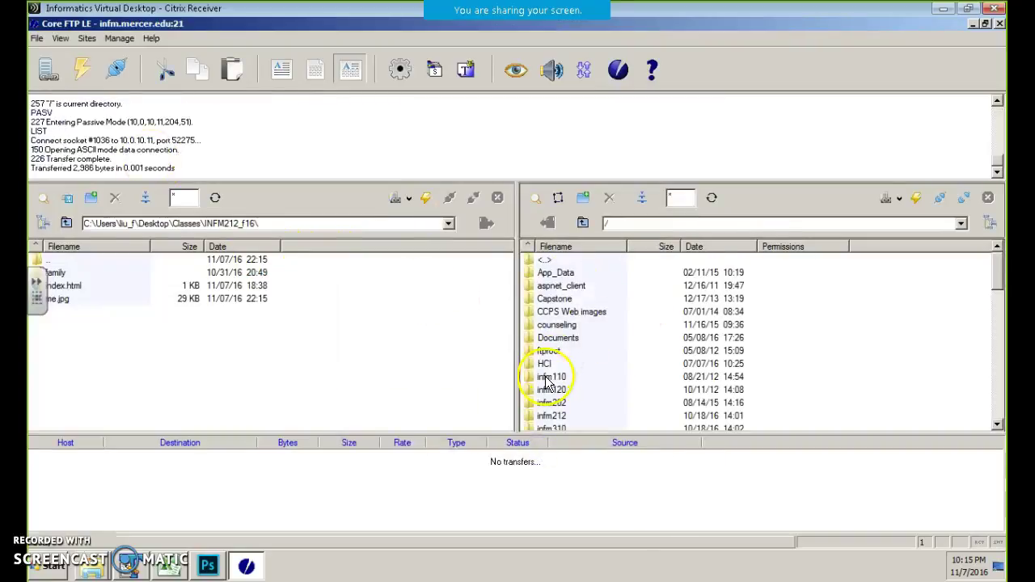
double_click(562, 414)
double_click(555, 351)
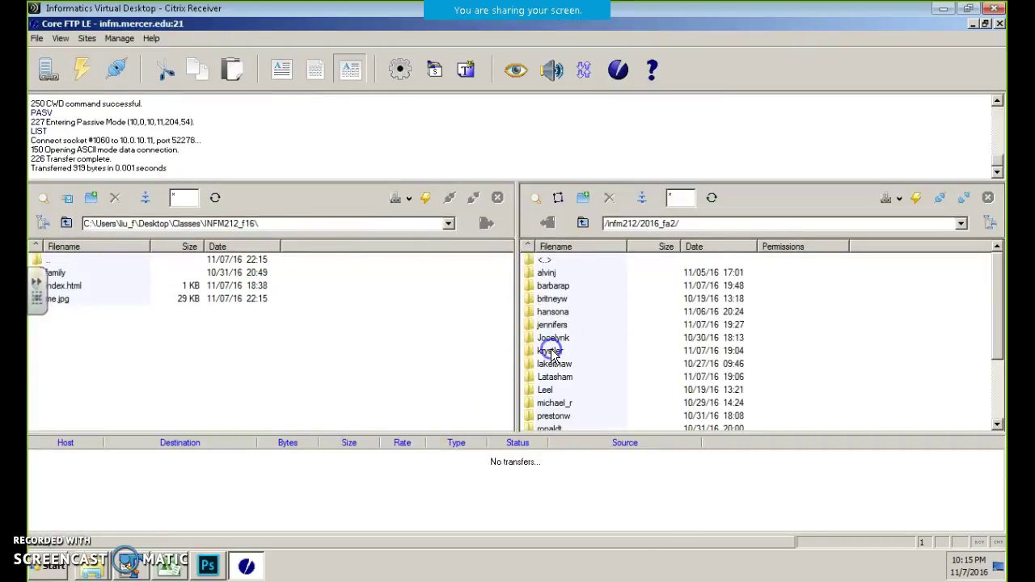
scroll(606, 376, "down", 3)
double_click(570, 397)
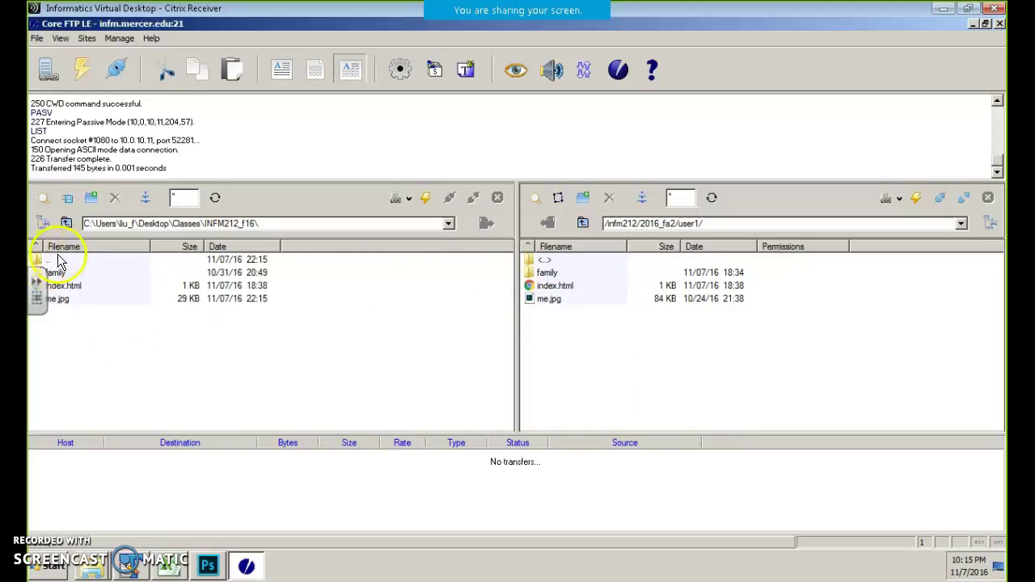
Upload me.jpg to the server folder, overwriting the existing copy.
left_click(216, 197)
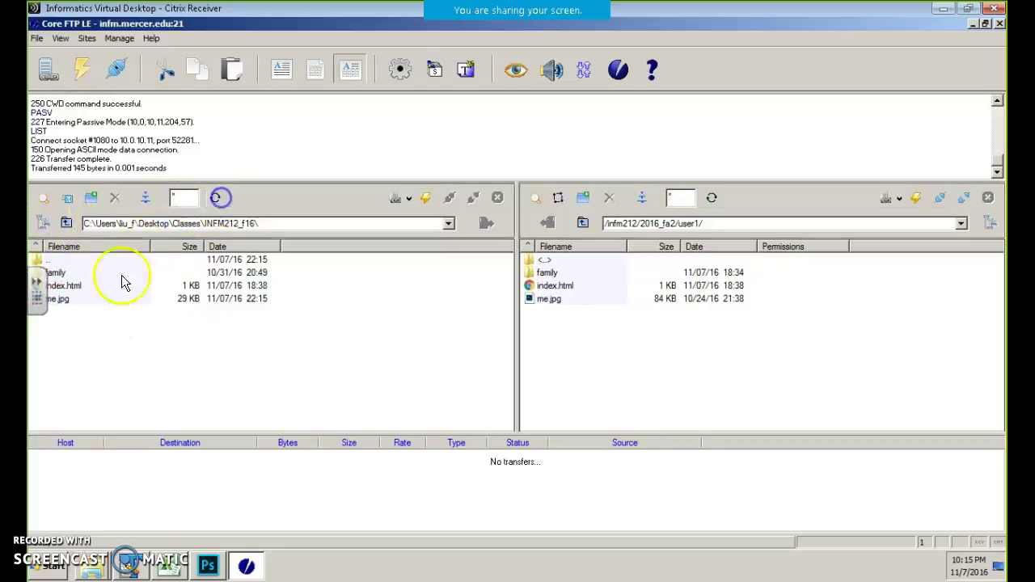
left_click_drag(64, 301, 590, 366)
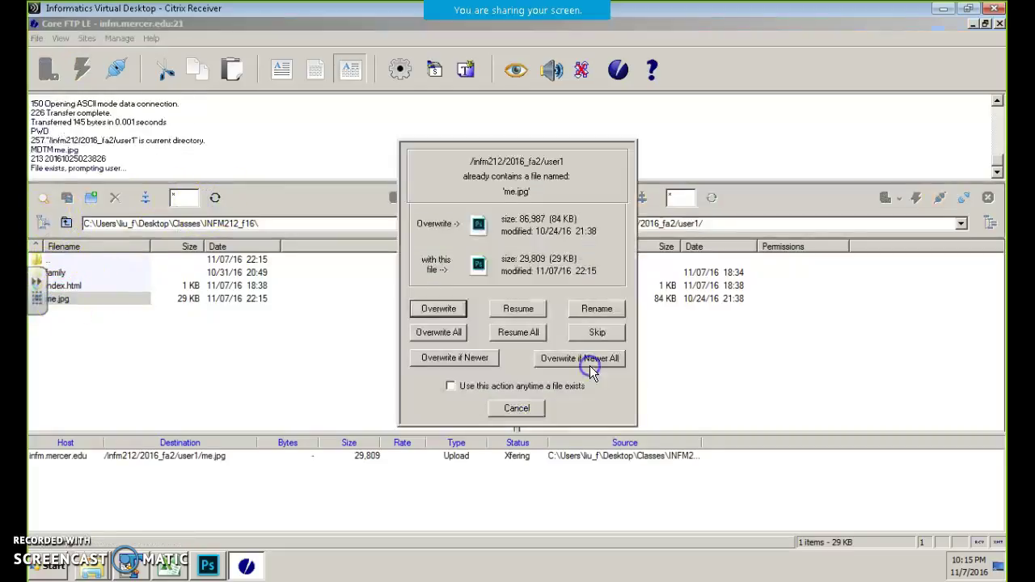
left_click(453, 331)
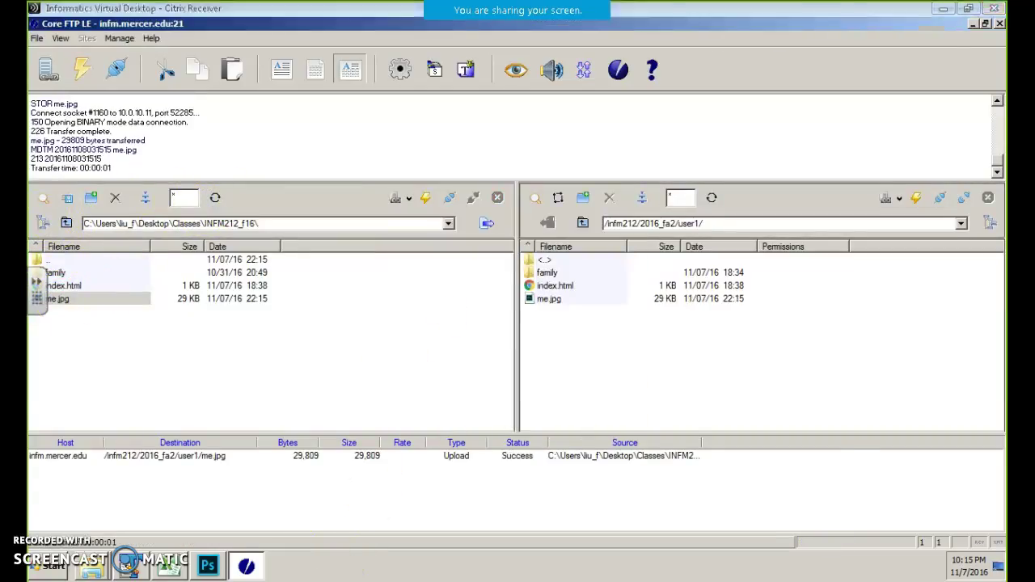
Reload the course page twice to check the photo, refresh the FTP local list, and return to Photoshop.
key("alt+Tab")
left_click(83, 36)
left_click(83, 35)
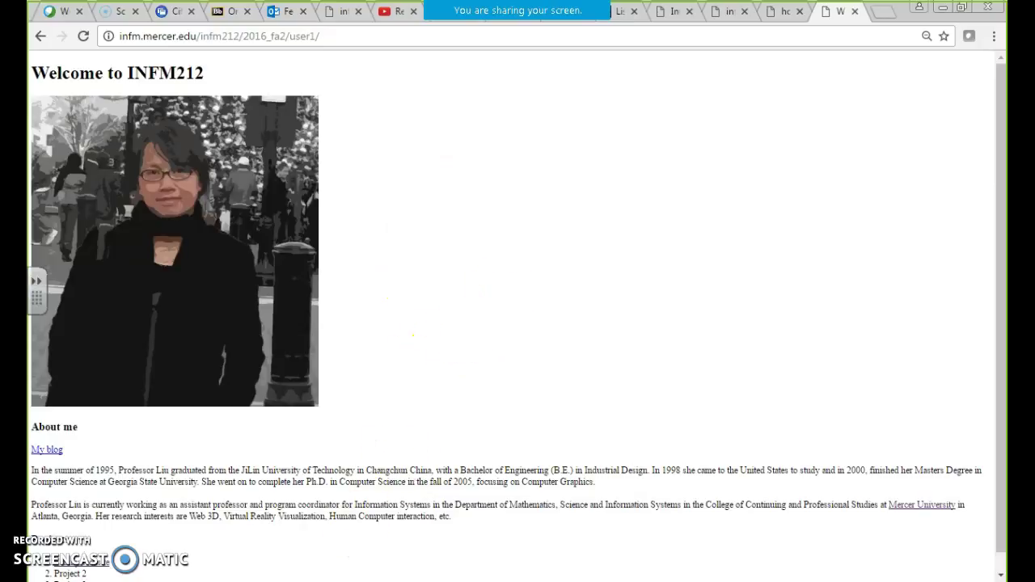
key("alt+Tab")
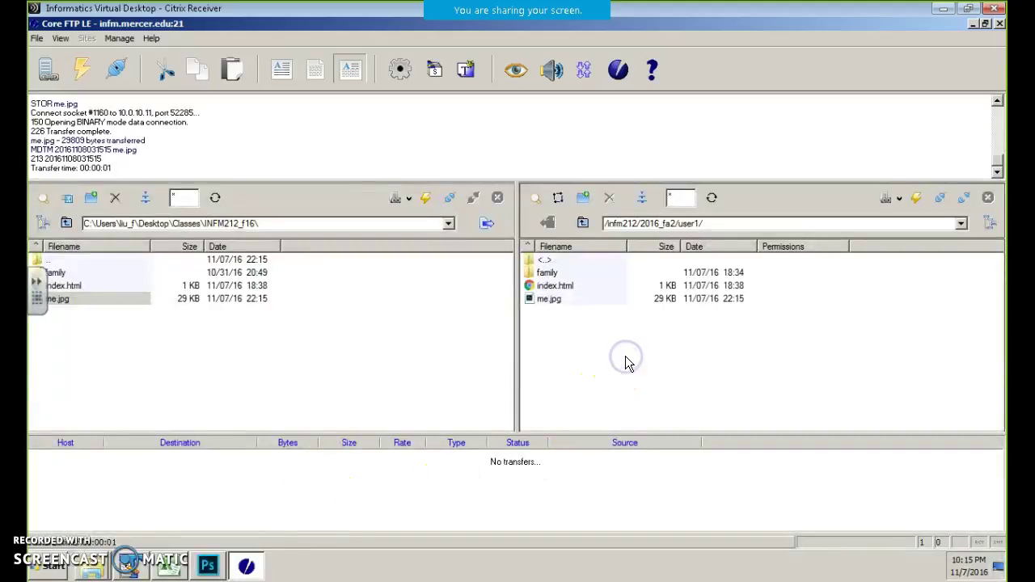
left_click(200, 347)
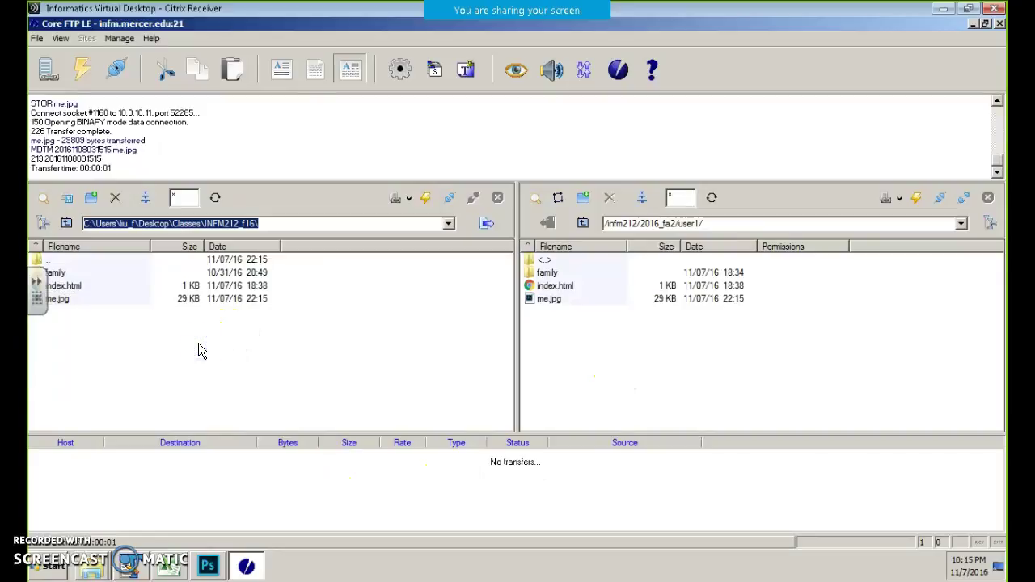
left_click(213, 199)
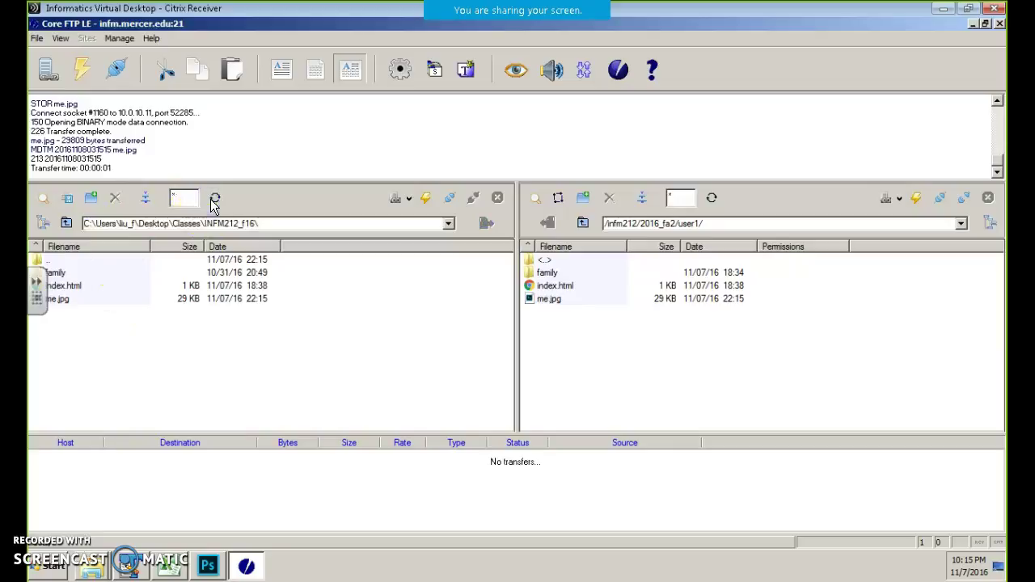
left_click(208, 566)
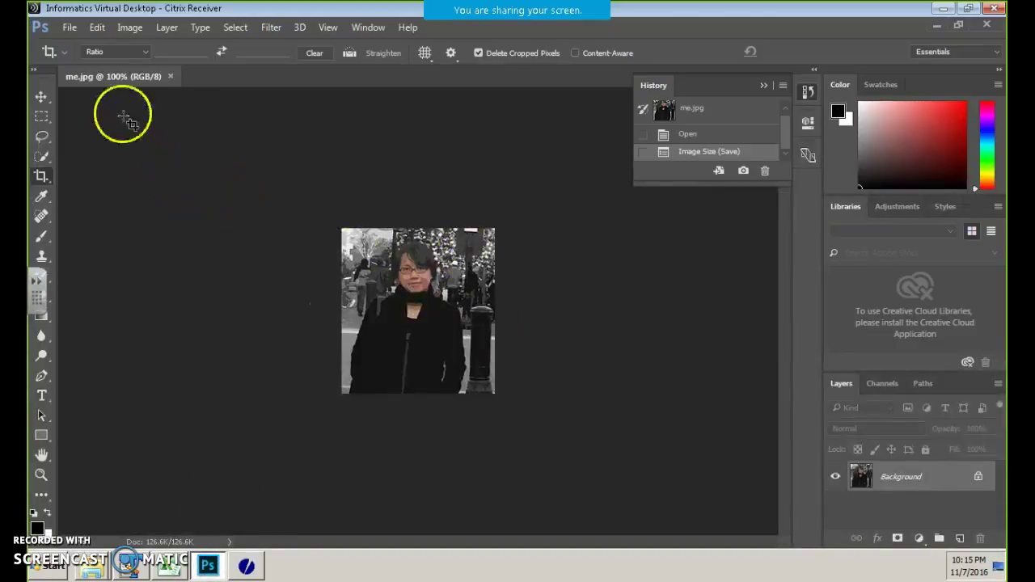
left_click(73, 31)
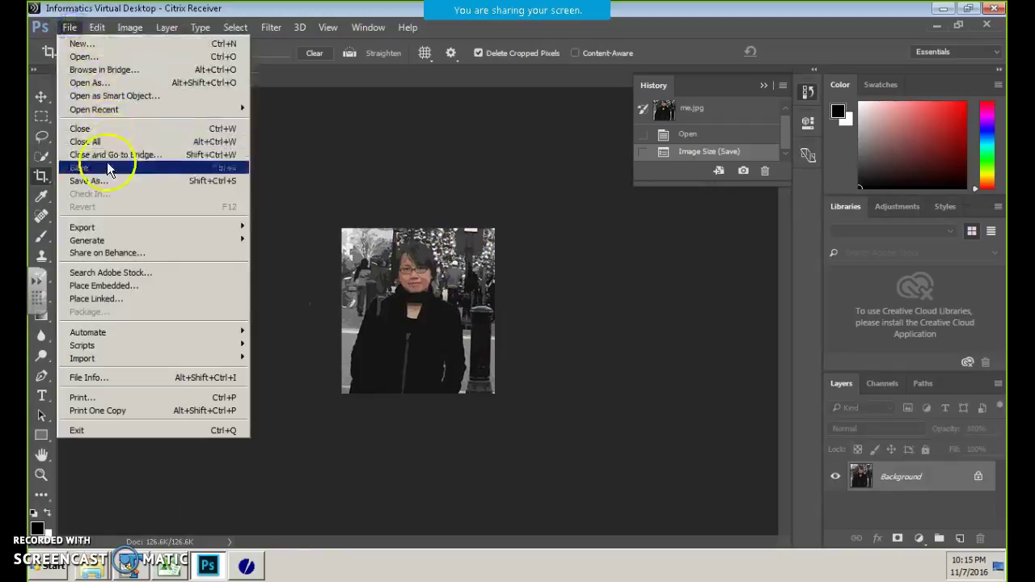
left_click(99, 180)
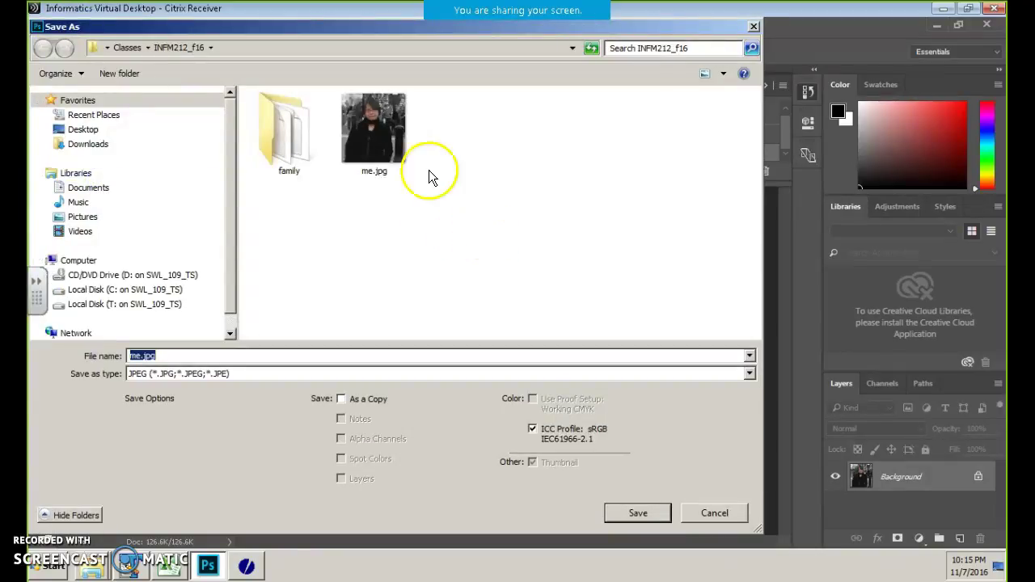
left_click(448, 222)
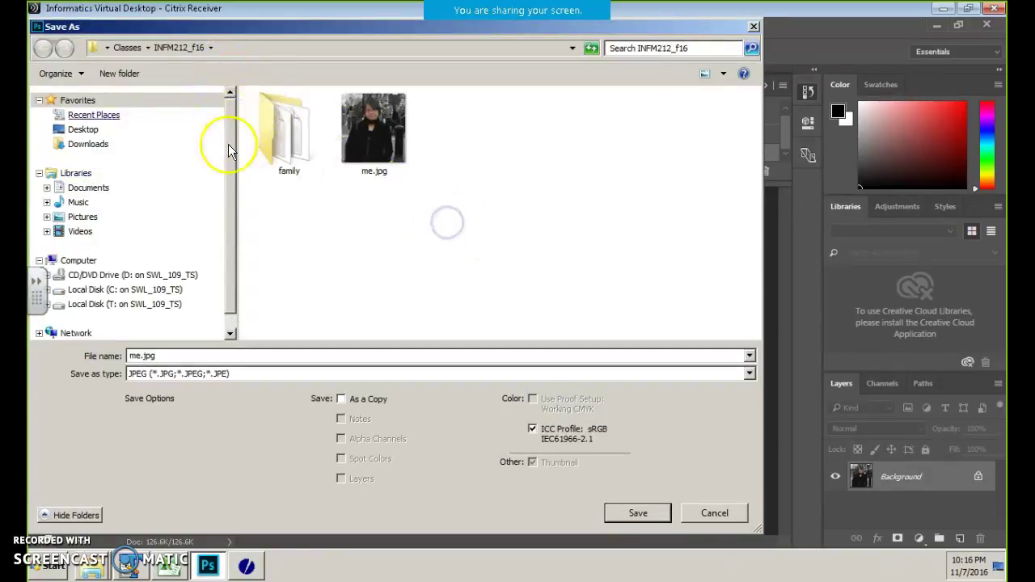
left_click(718, 513)
left_click(120, 28)
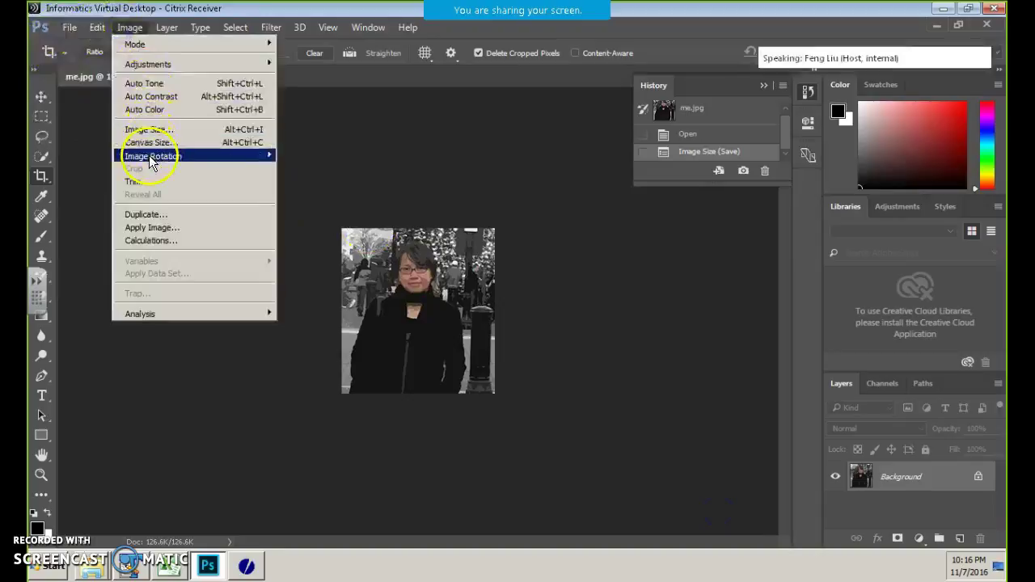
left_click(146, 130)
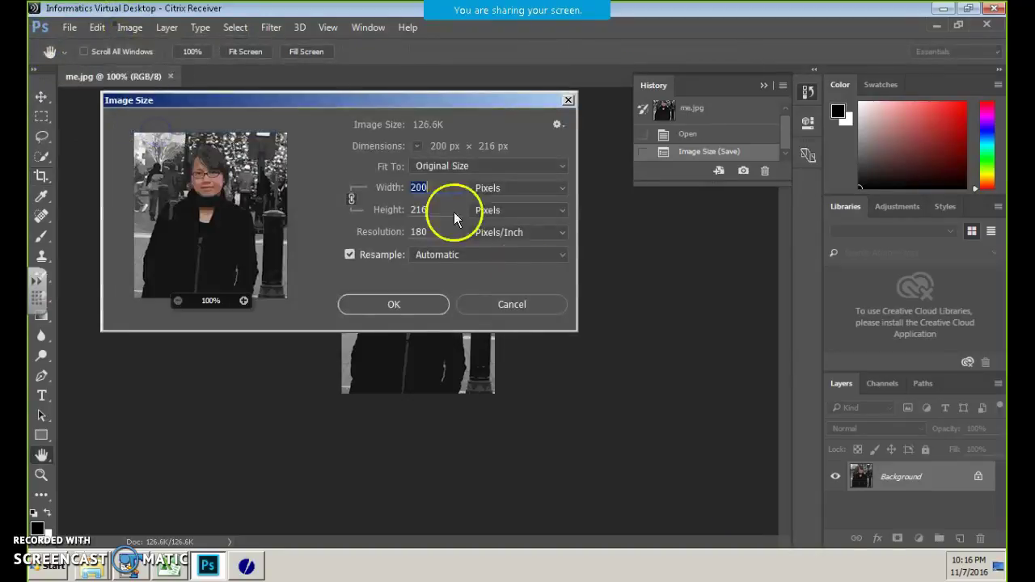
left_click(522, 305)
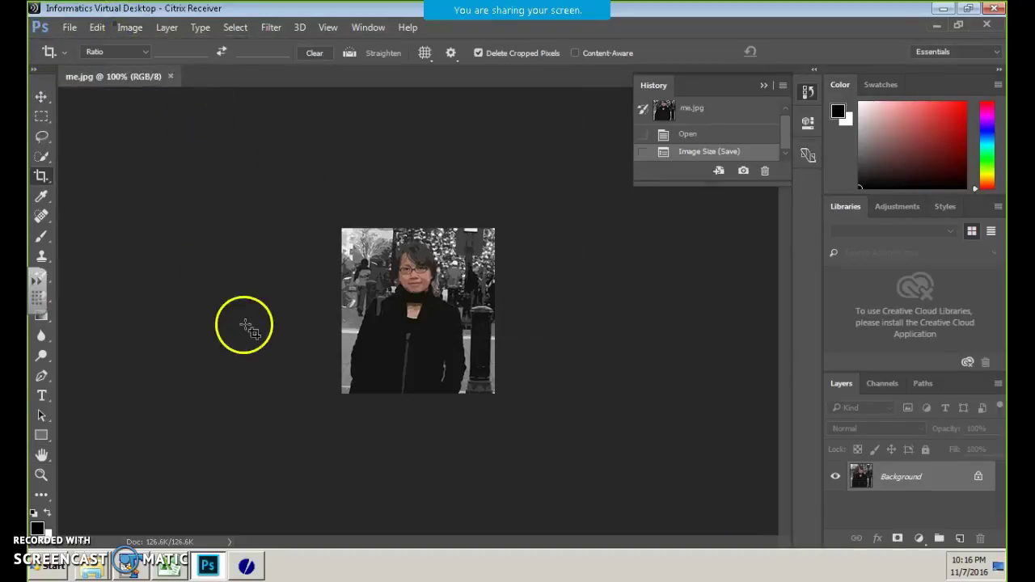
Bring up TextPad and look through the family site's index.html.
left_click(138, 569)
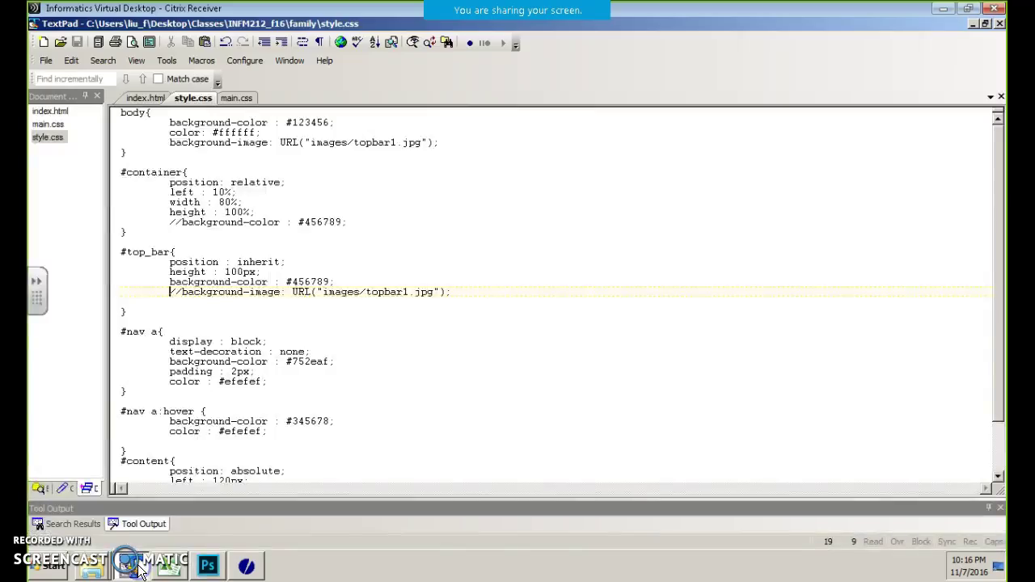
left_click(146, 99)
left_click(364, 376)
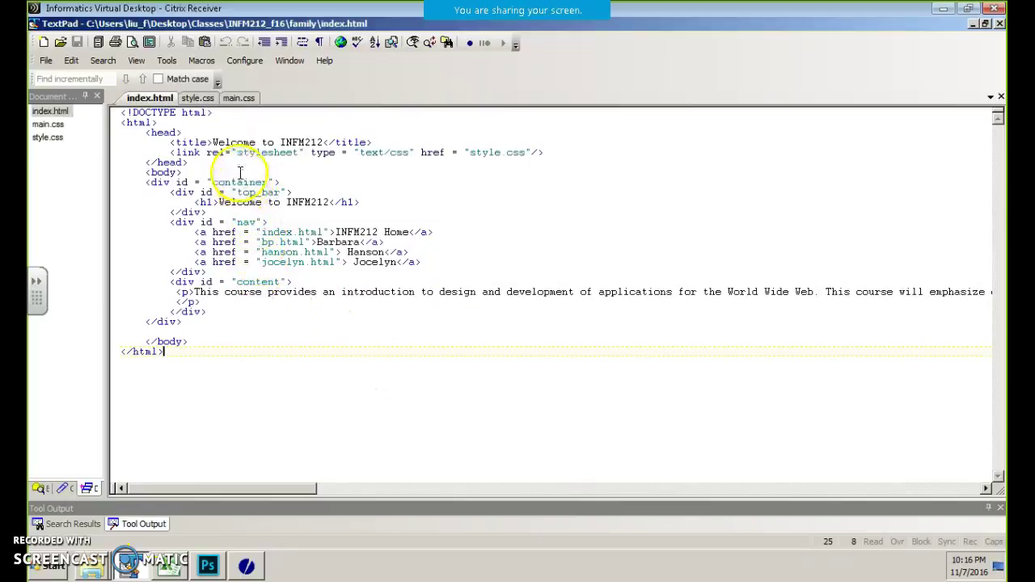
left_click(447, 333)
left_click(463, 251)
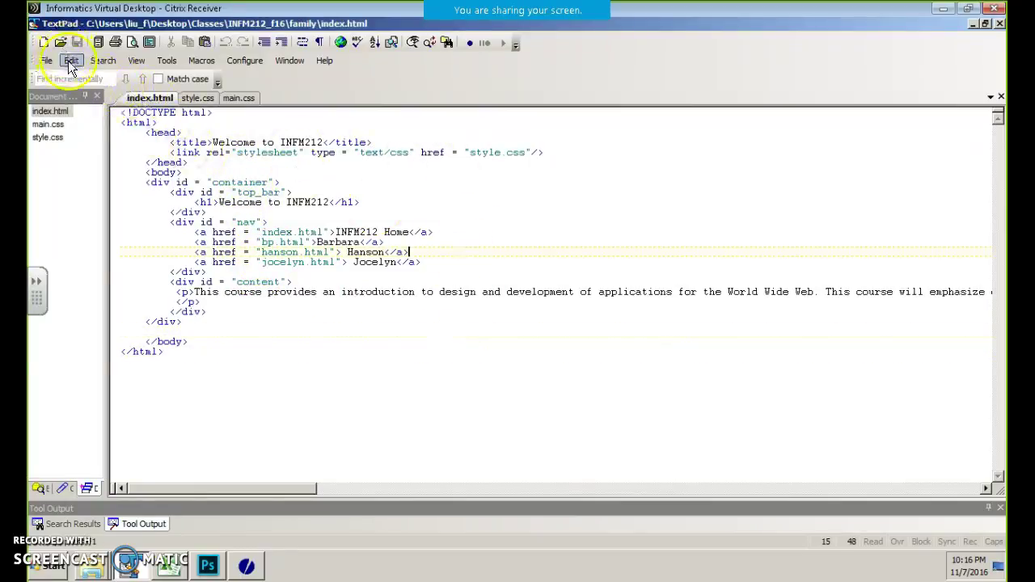
Open the course page INFM212_f16\index.html in TextPad.
left_click(60, 42)
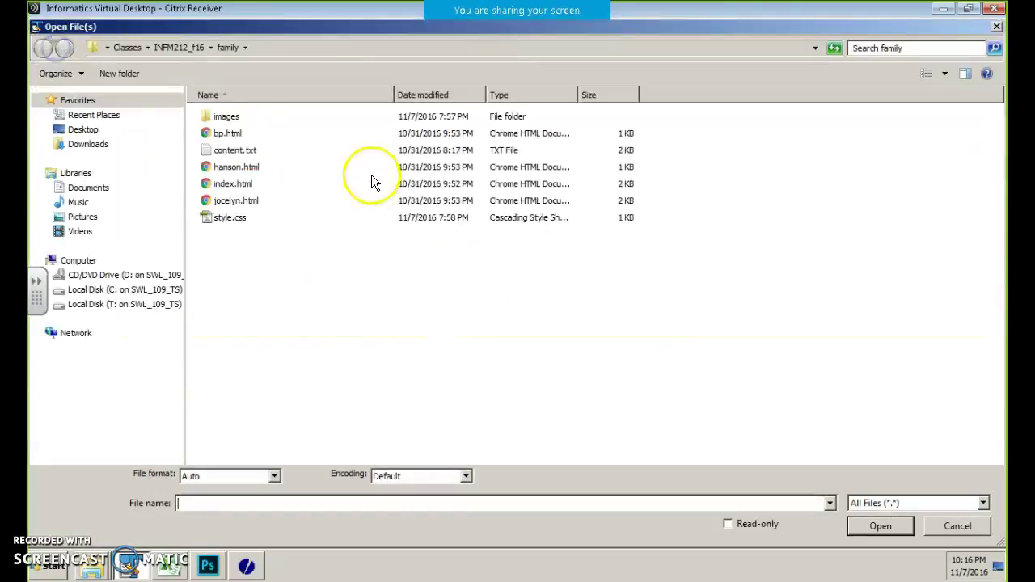
left_click(182, 47)
left_click(324, 153)
double_click(324, 153)
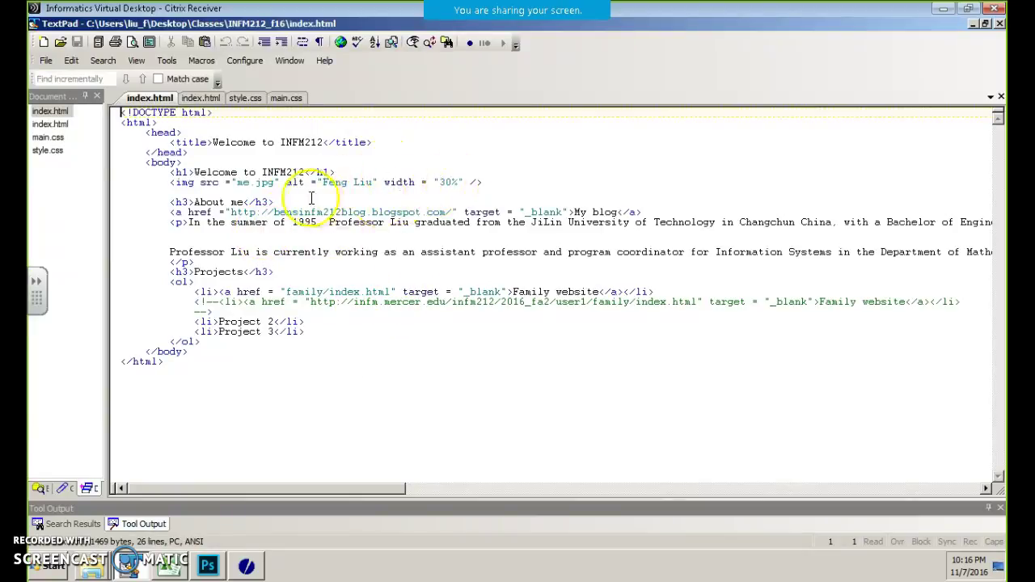
Delete width = "30%" from the me.jpg img tag and save index.html, dismissing the evaluation reminder.
left_click_drag(384, 182, 471, 180)
key("Delete")
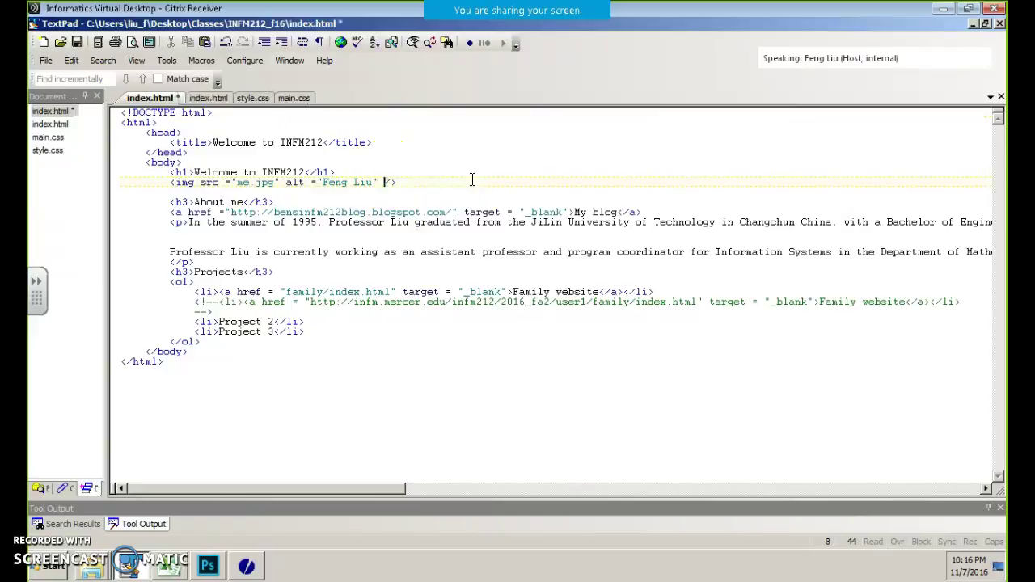
key("ctrl+s")
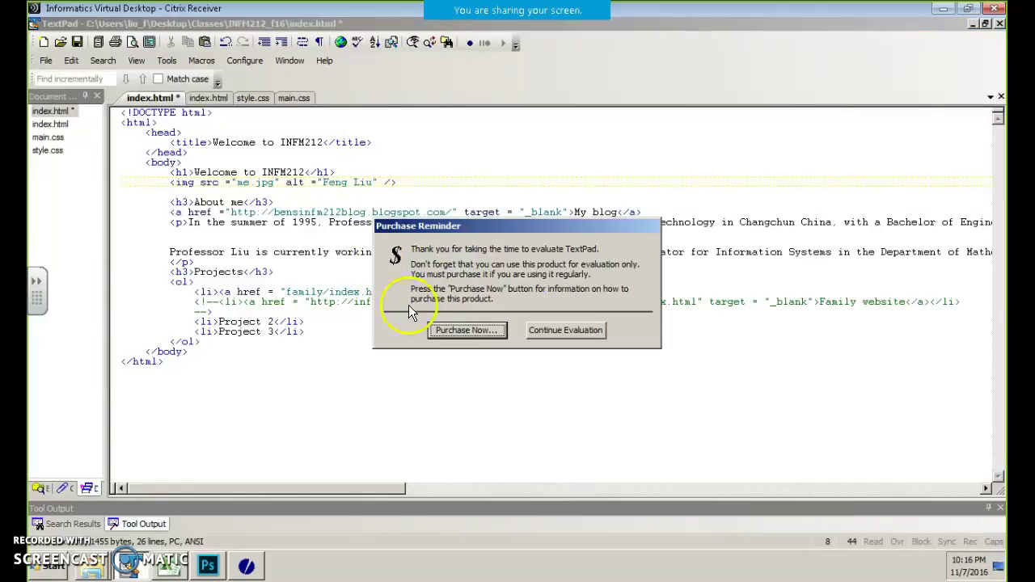
left_click(553, 331)
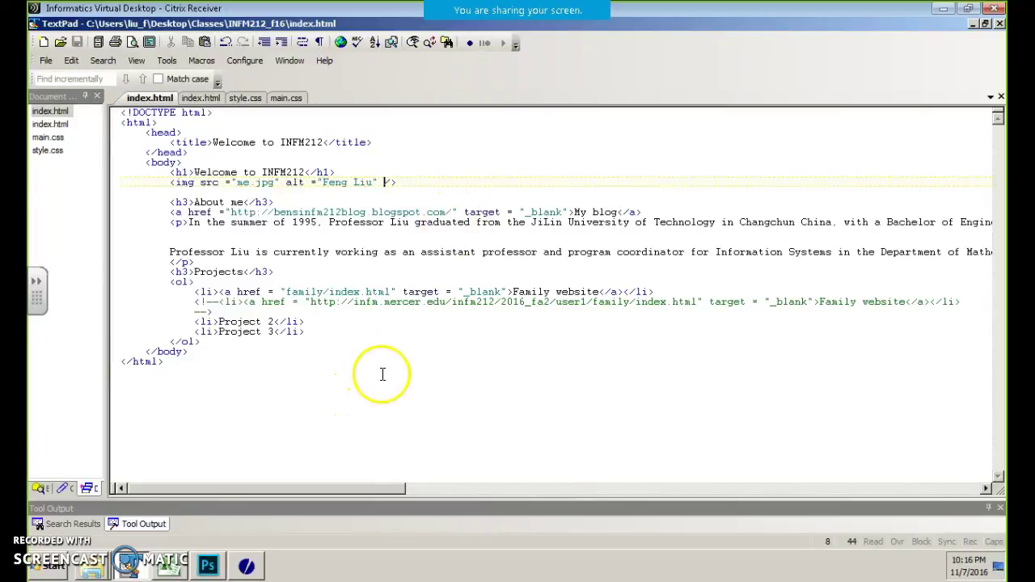
left_click(247, 567)
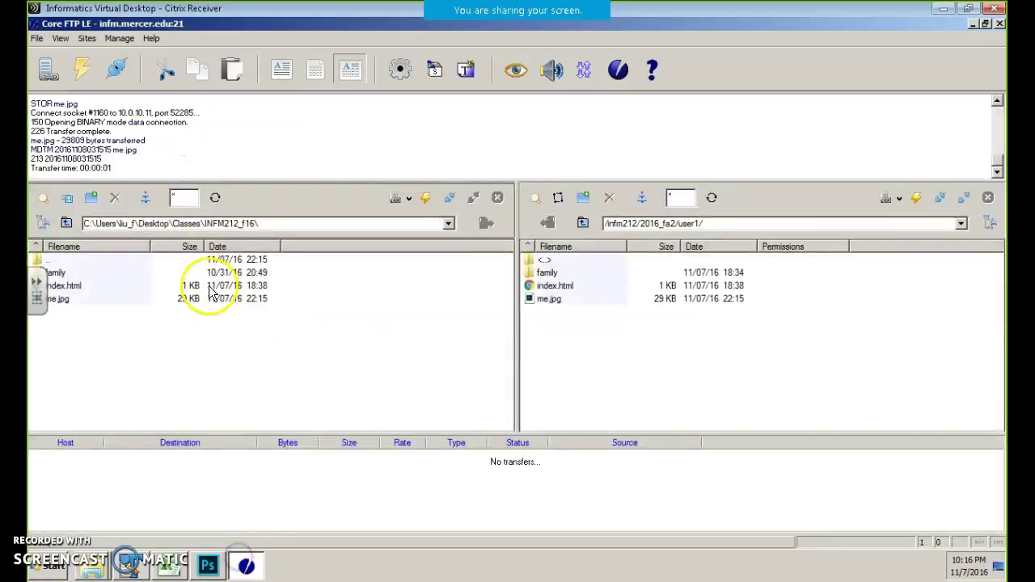
Navigate the local pane to the INFM212_f16 folder.
left_click(68, 224)
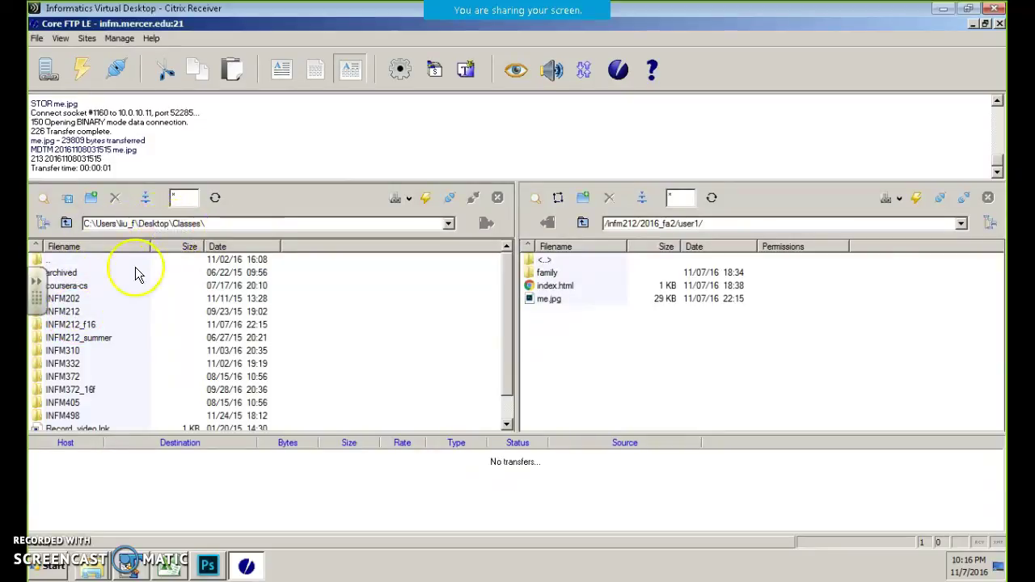
double_click(66, 323)
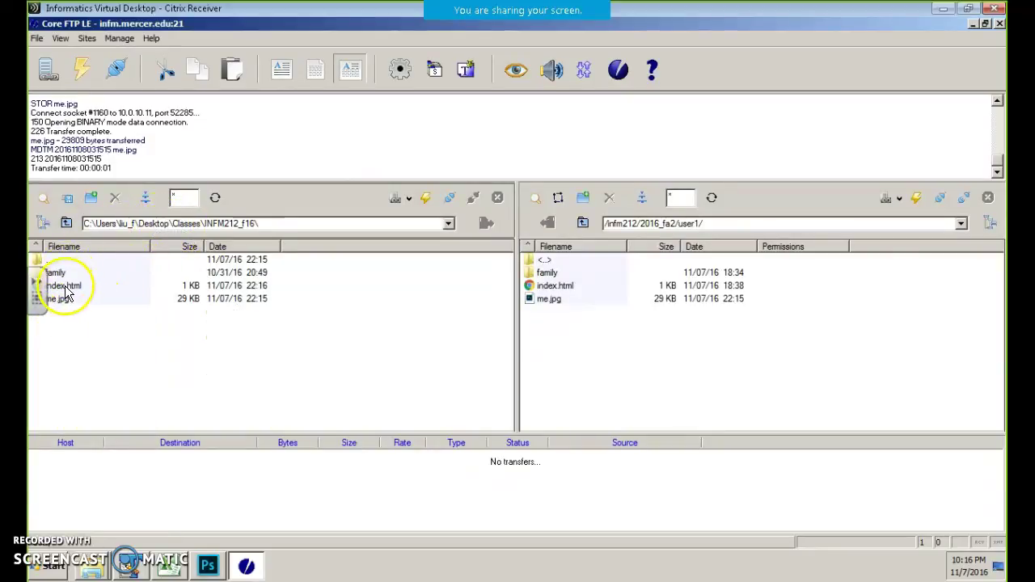
left_click(65, 286)
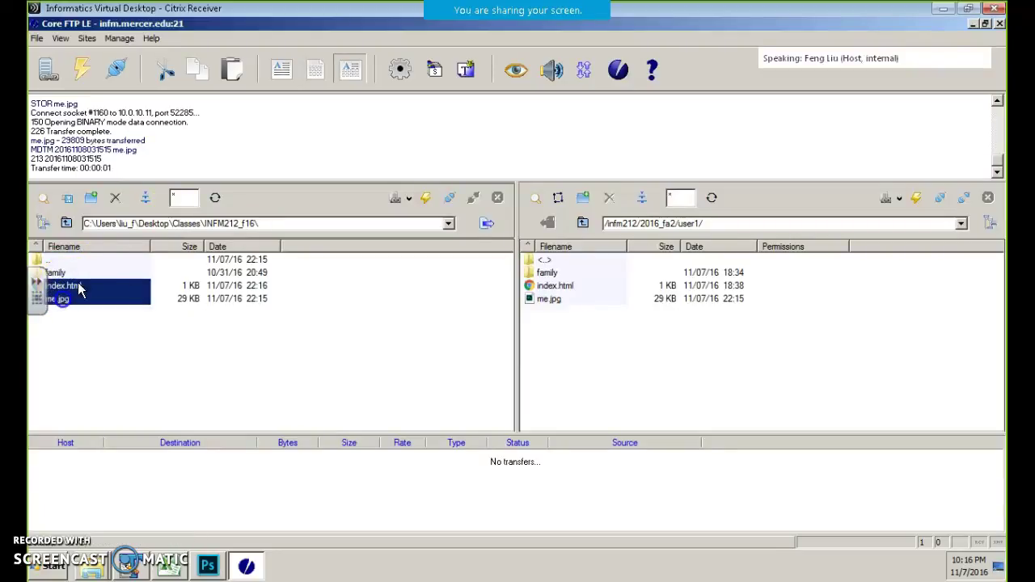
left_click(216, 198)
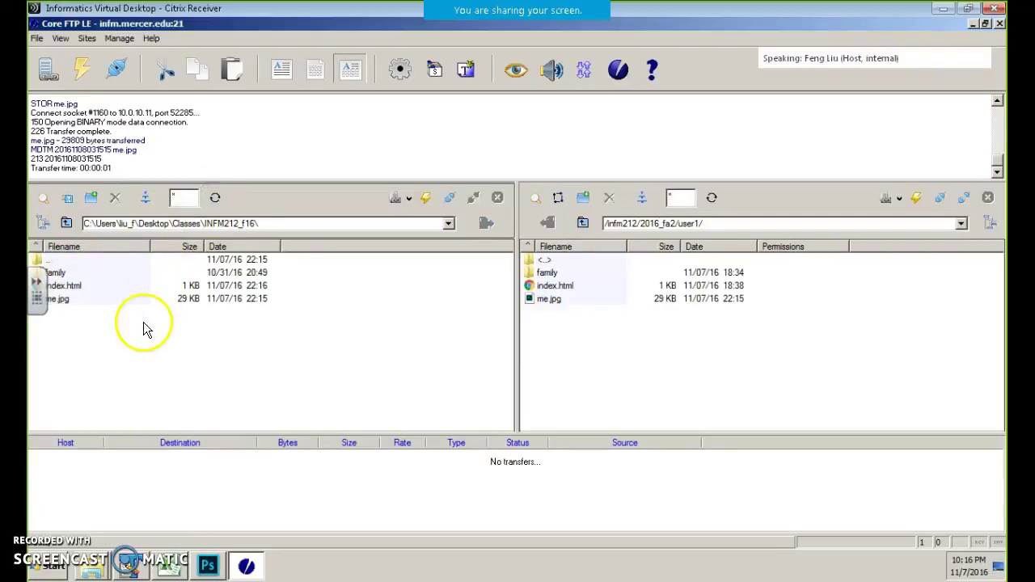
Upload index.html and me.jpg to the server's user1 folder, choosing Overwrite All.
left_click(58, 299)
left_click(65, 286, "ctrl")
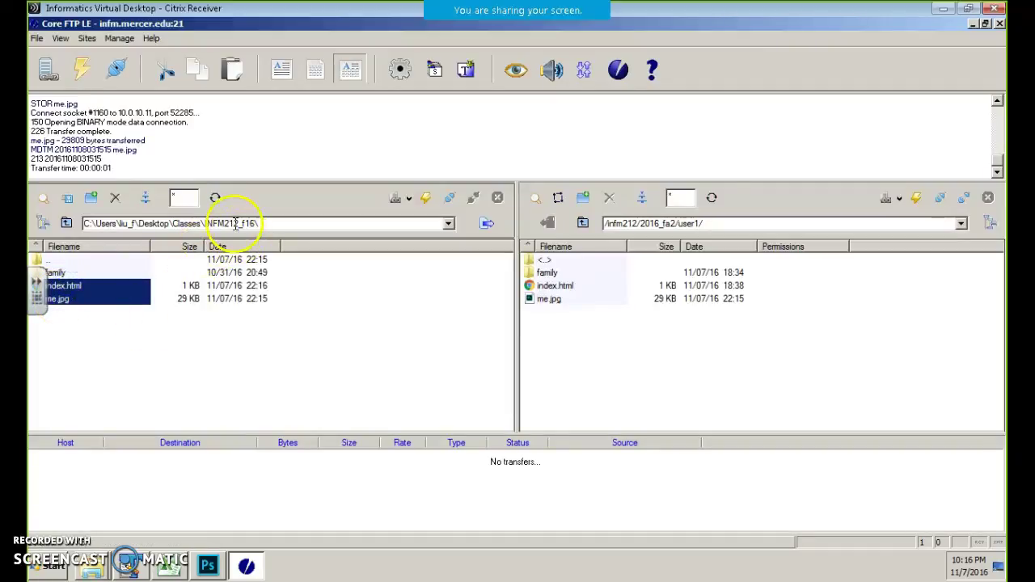
left_click(215, 198)
left_click(80, 320)
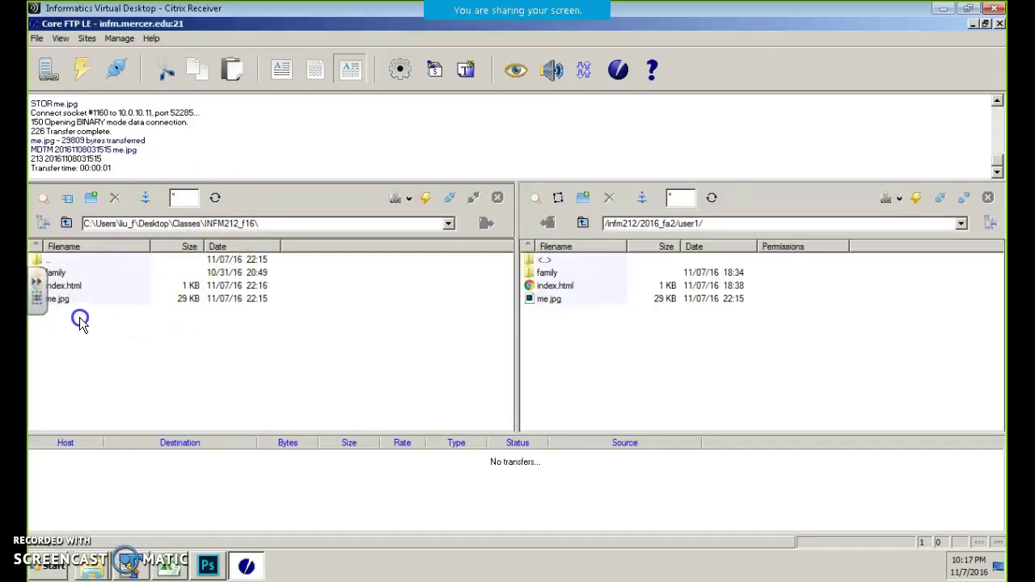
left_click_drag(55, 291, 55, 289)
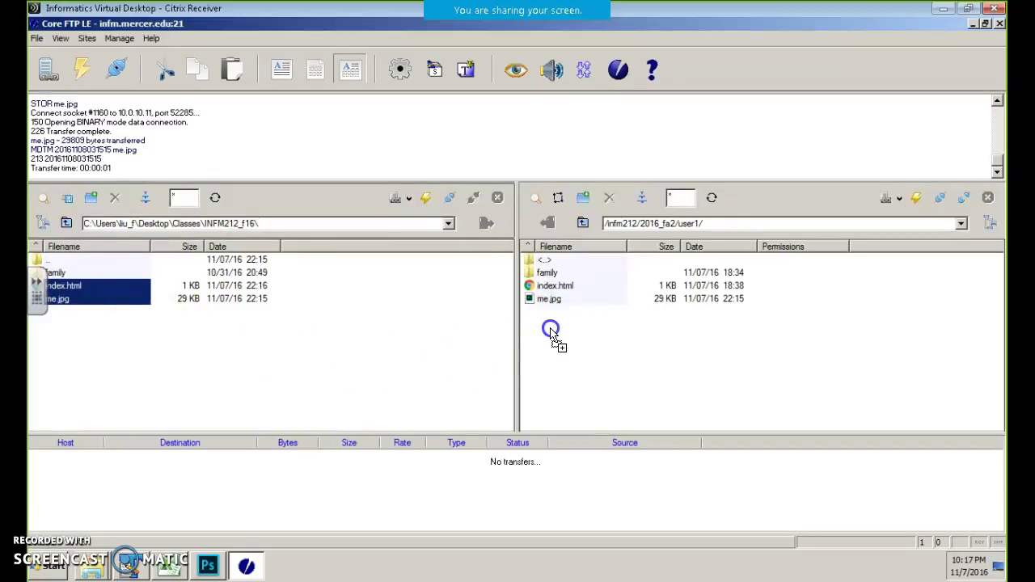
left_click_drag(551, 331, 550, 329)
left_click(441, 331)
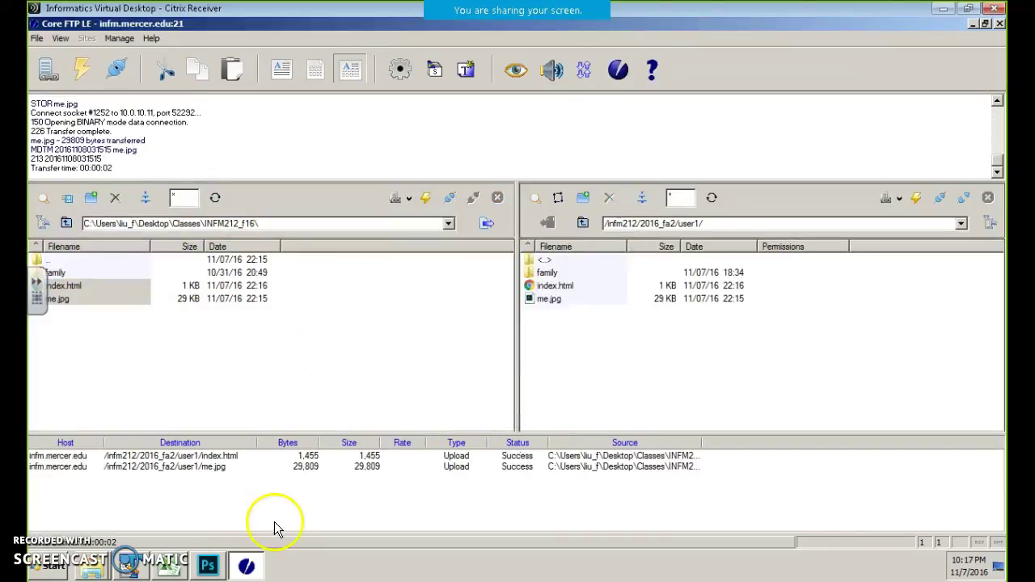
key("alt+Tab")
Reload the live INFM212 page twice to check the photo, then return to Photoshop with me.jpg.
left_click(84, 37)
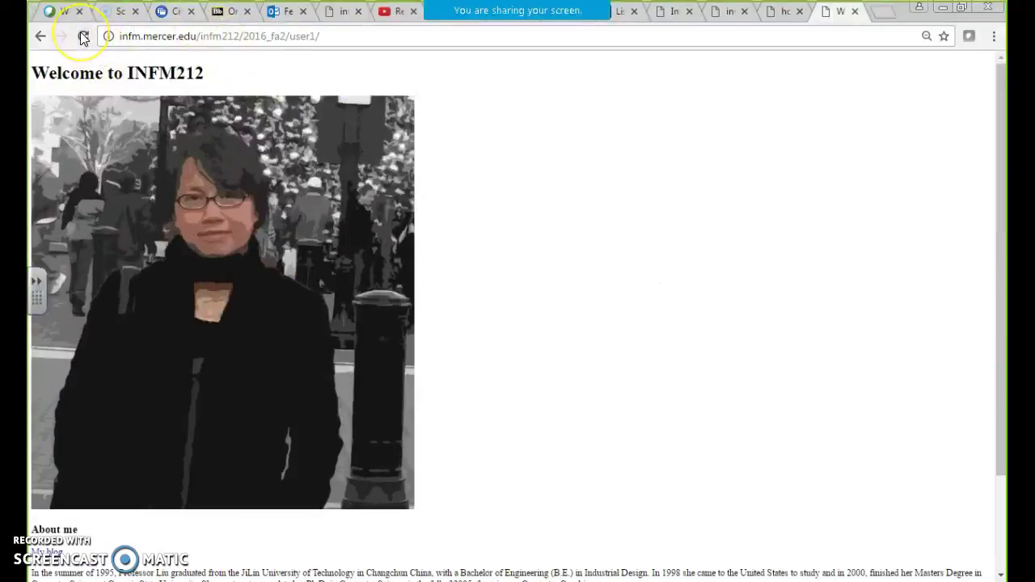
left_click(84, 37)
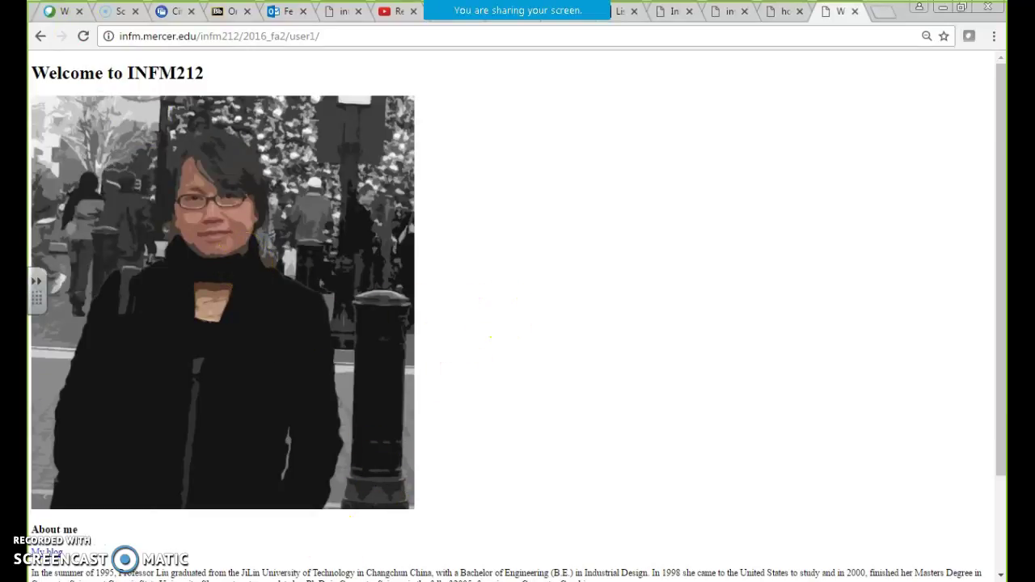
mouse_move(151, 555)
left_click(151, 556)
left_click(208, 566)
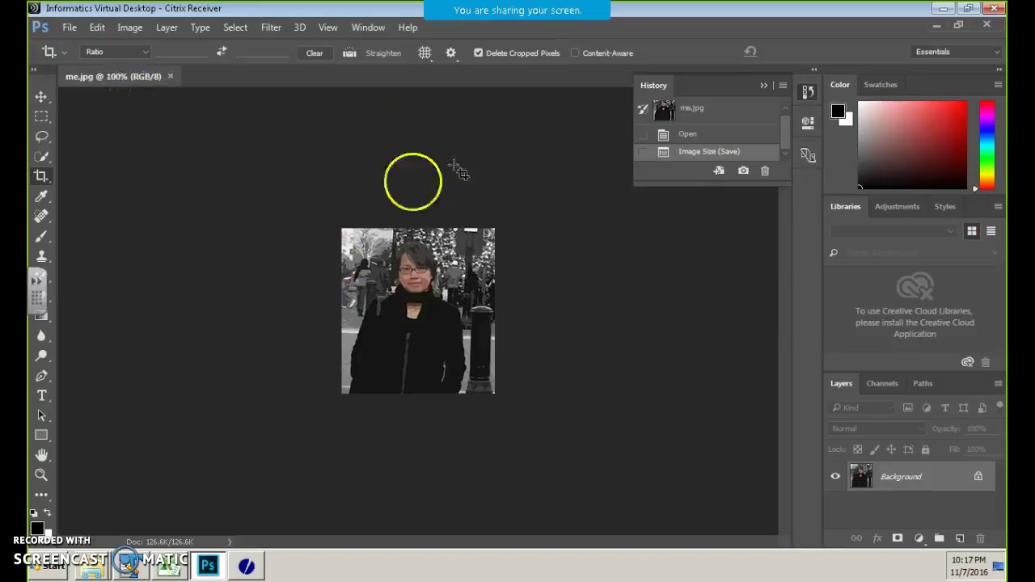
Check the Image Size dialog's resolution unit, keeping Pixels/Inch, and close it.
left_click(130, 26)
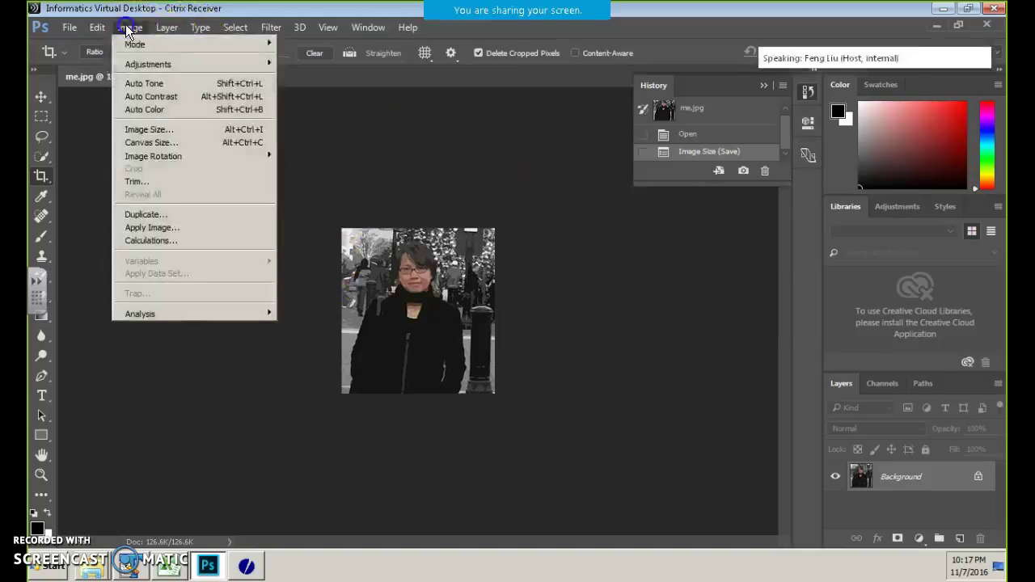
left_click(146, 131)
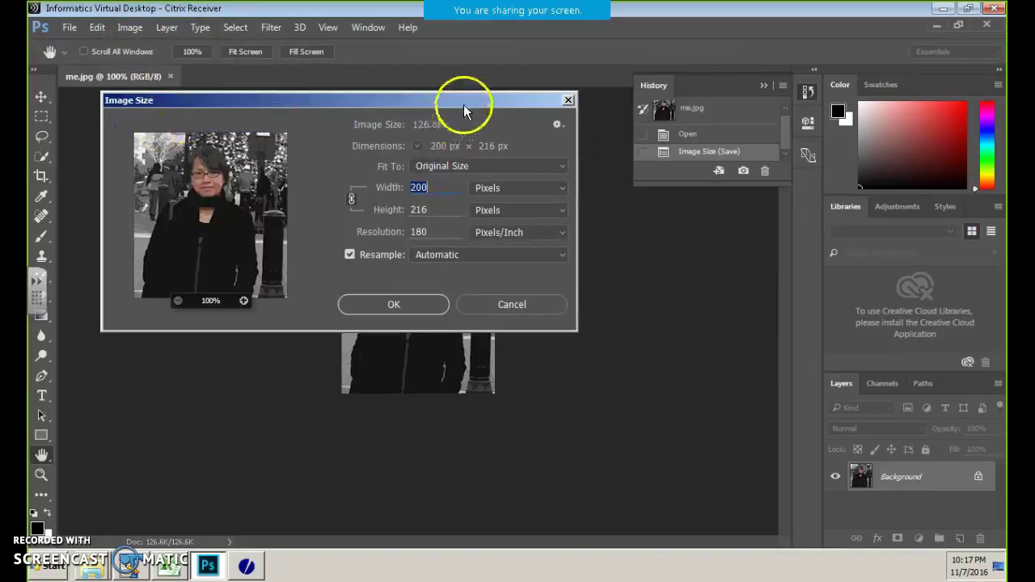
left_click_drag(456, 103, 429, 105)
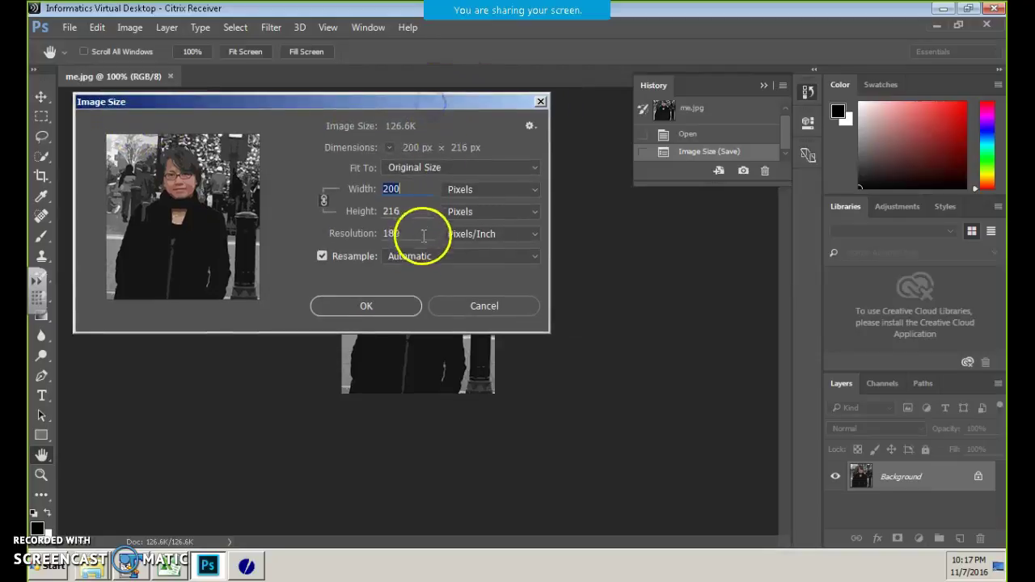
left_click(534, 243)
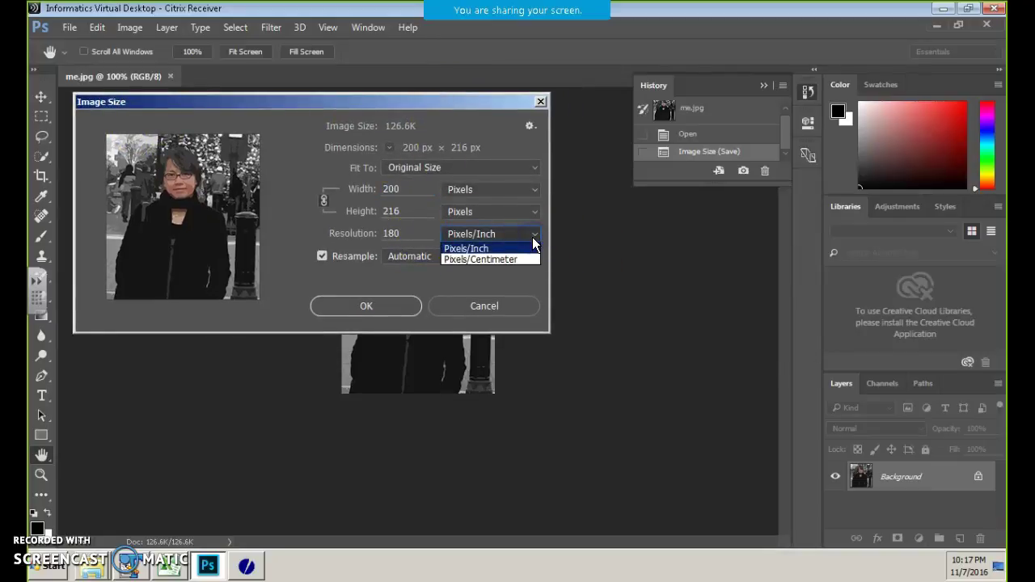
left_click(534, 240)
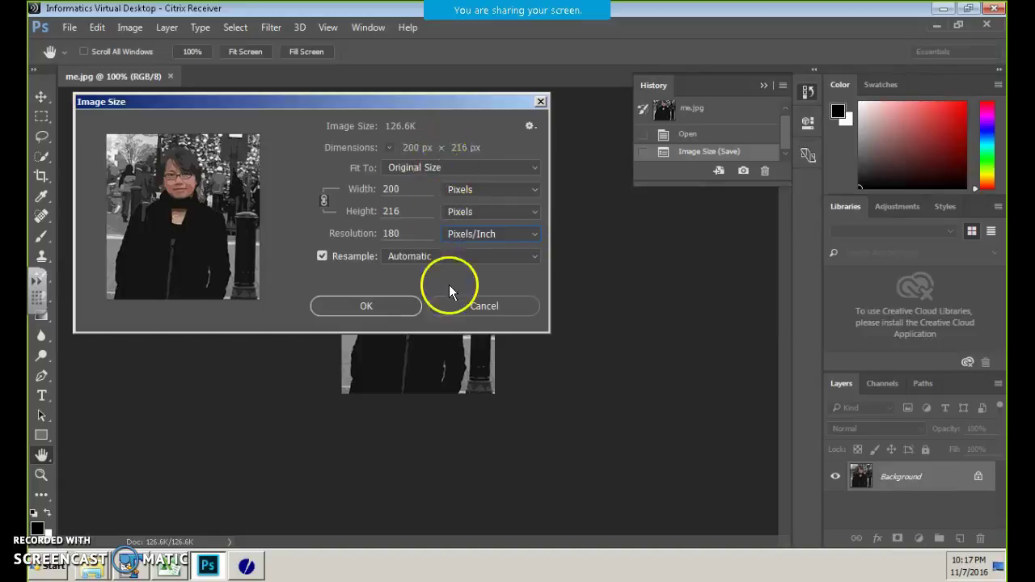
left_click(397, 307)
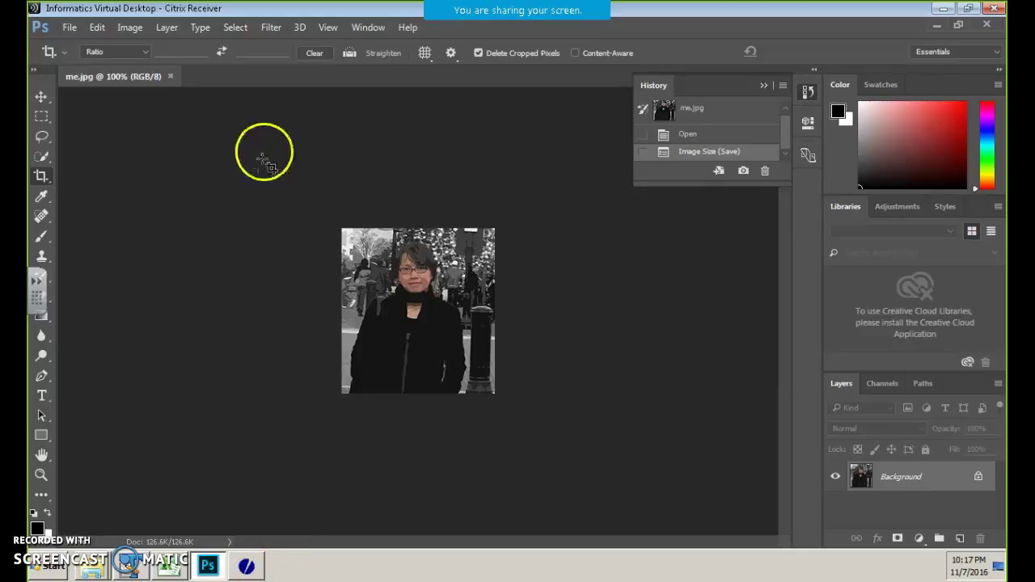
Change the resolution from 180 to 72 pixels/inch, resizing me.jpg to 80 × 86 px.
left_click(129, 26)
left_click(151, 130)
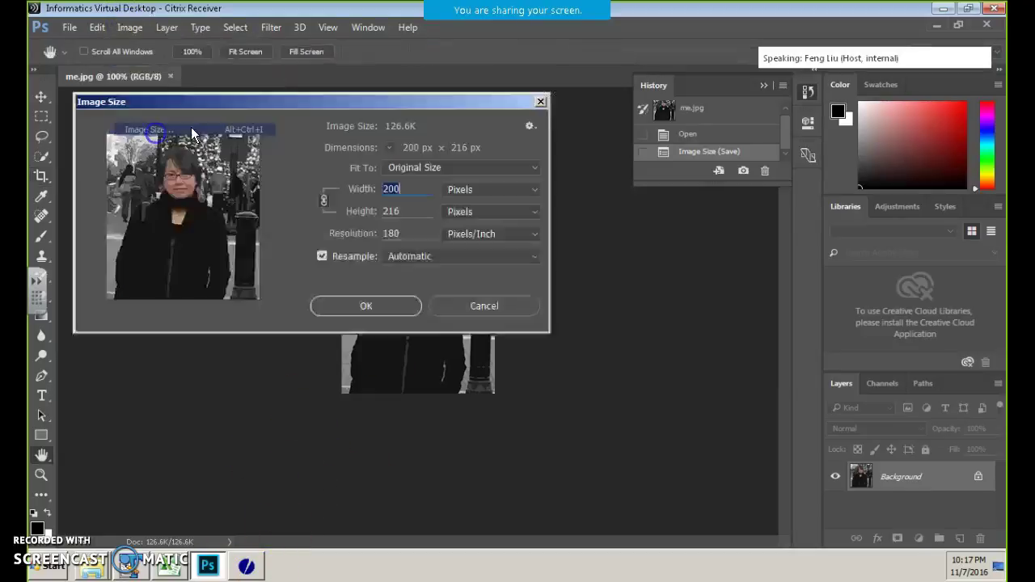
left_click(412, 233)
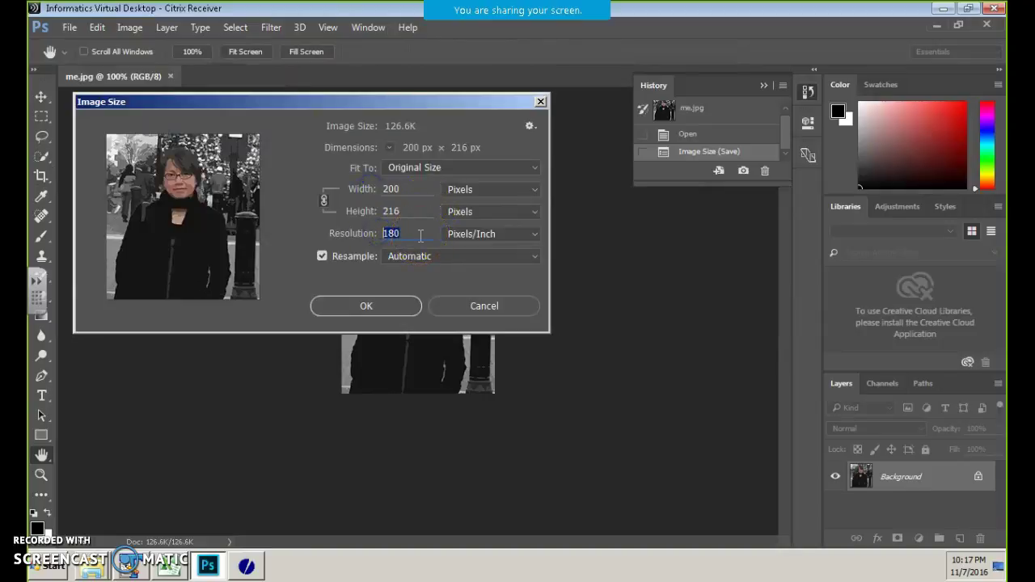
type("72")
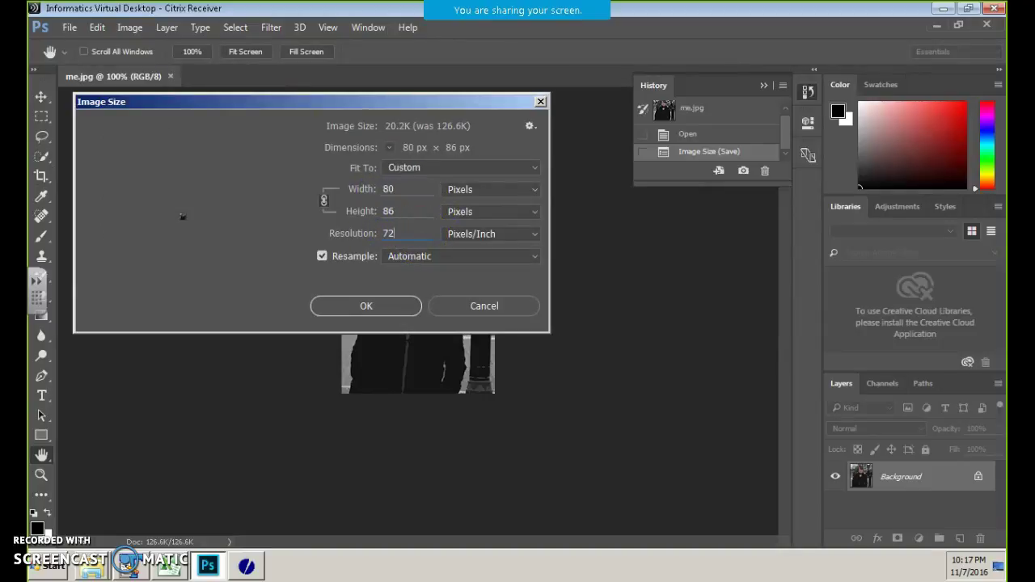
left_click(402, 307)
key("c")
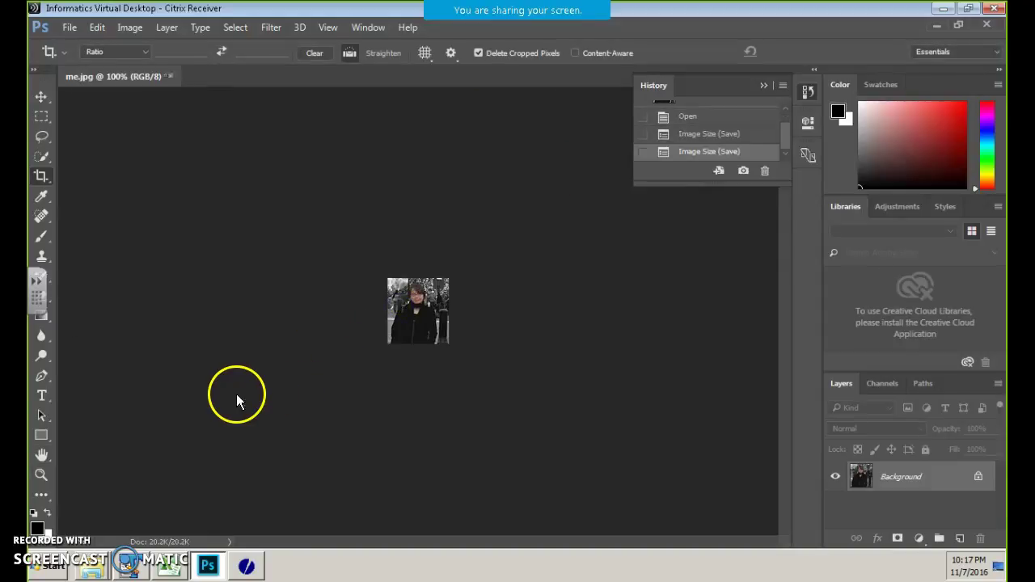
left_click(245, 566)
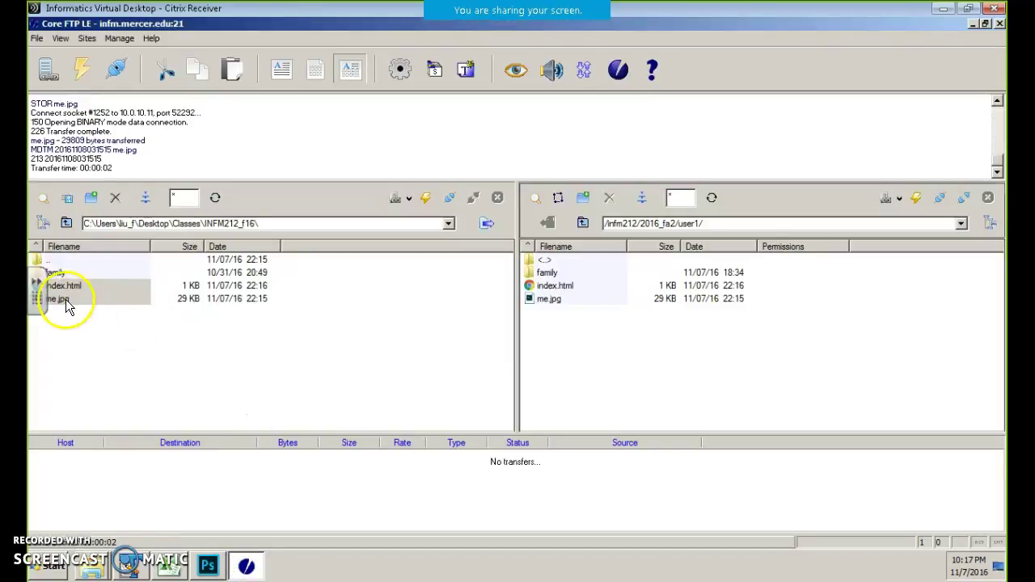
Upload the resized 19 KB me.jpg to the remote user1 folder, overwriting the server copy.
left_click(67, 306)
left_click(216, 197)
left_click(273, 306)
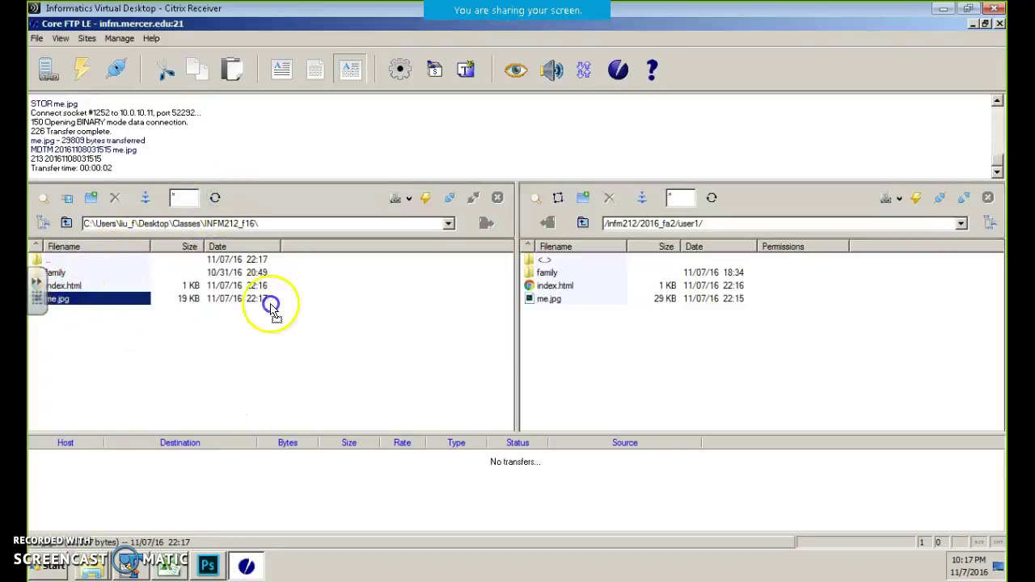
left_click_drag(272, 306, 647, 325)
left_click(444, 309)
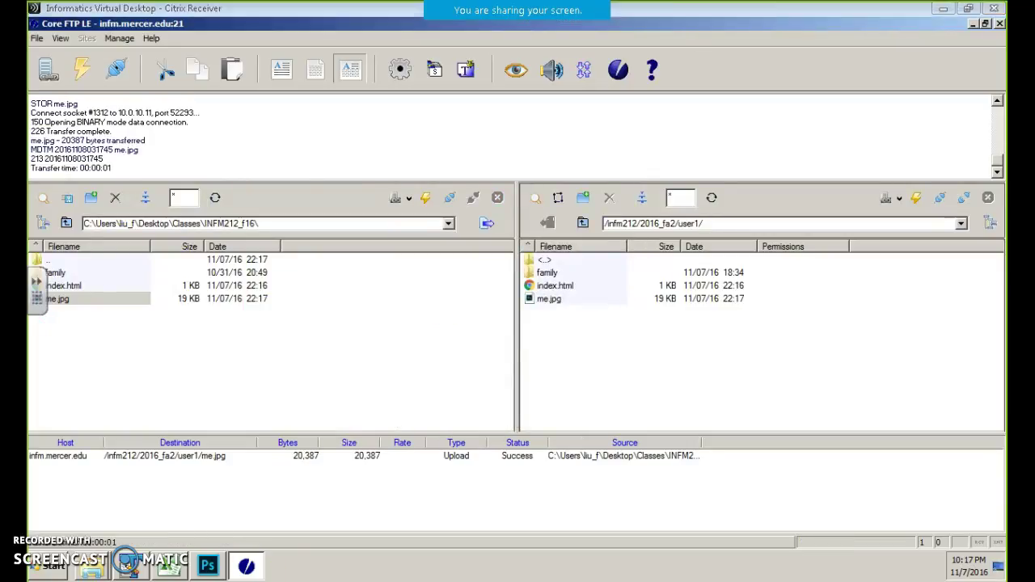
Check the INFM212 page in the browser, then reselect me.jpg in the local pane.
left_click(341, 566)
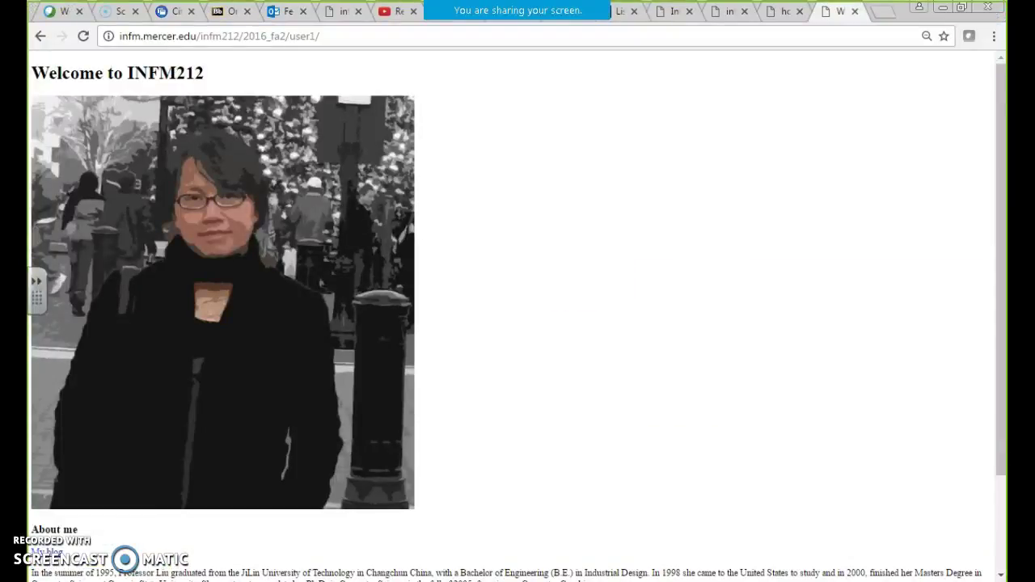
key("alt+Tab")
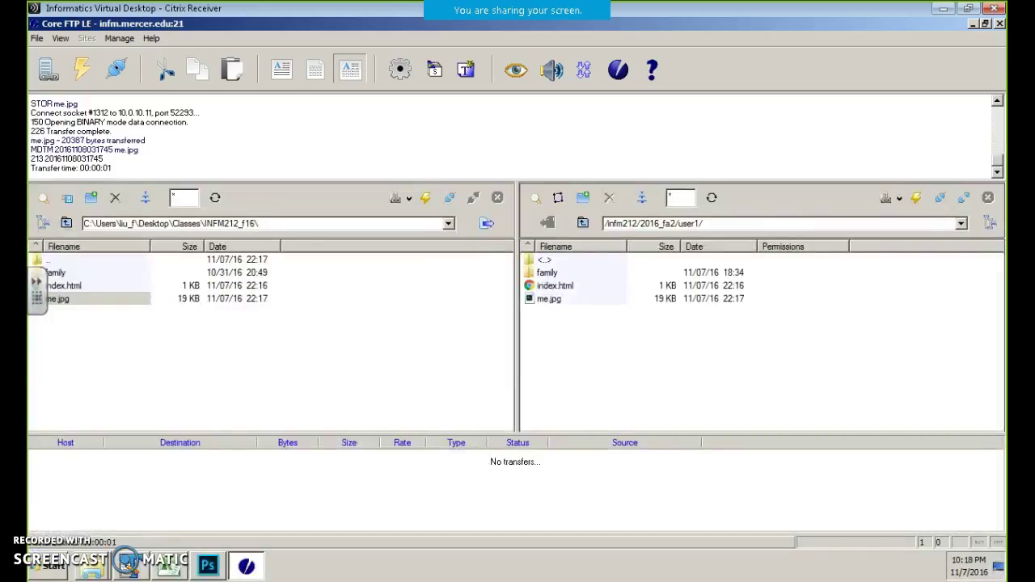
key("alt+Tab")
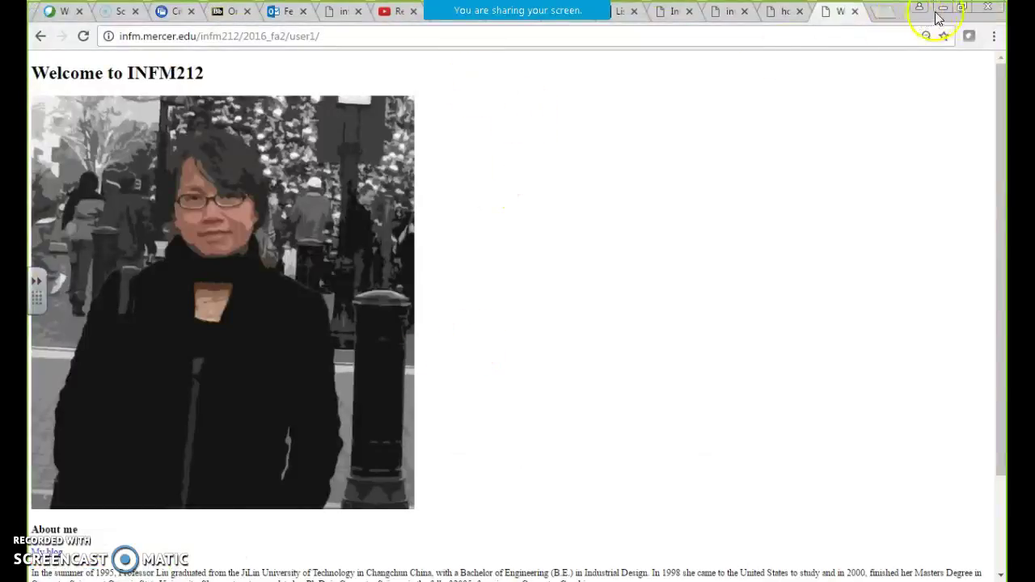
key("alt+Tab")
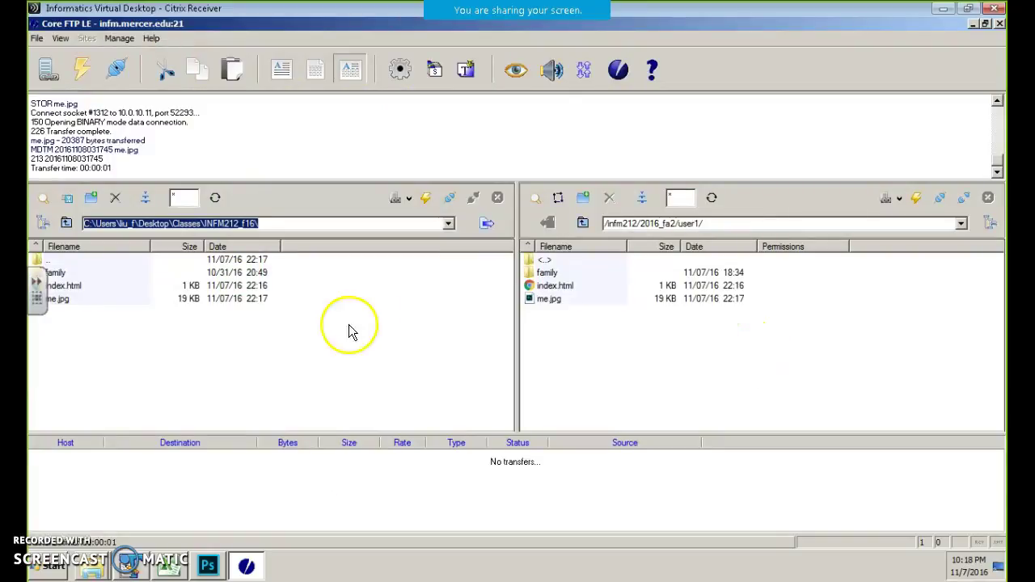
left_click(86, 301)
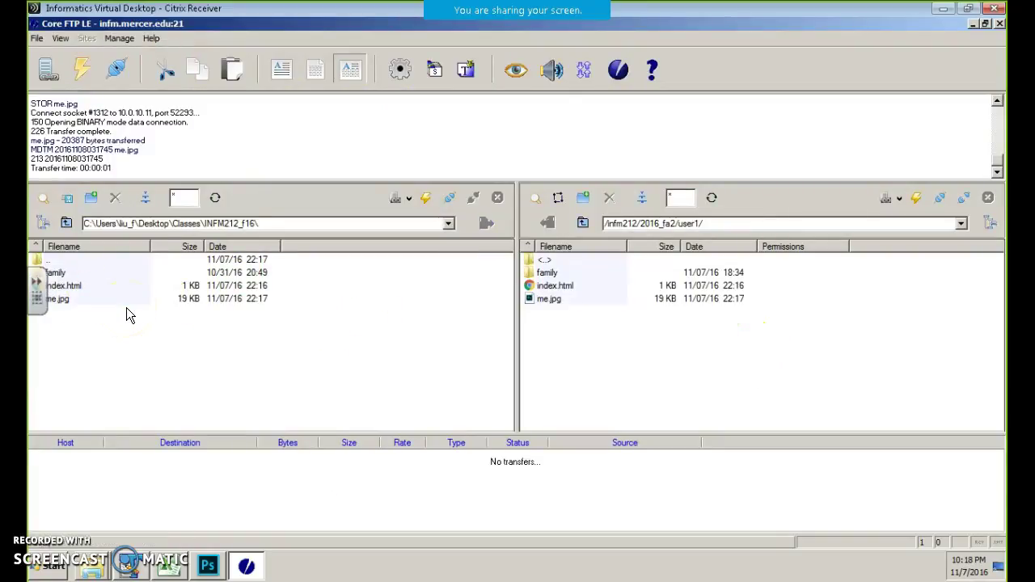
left_click(388, 369)
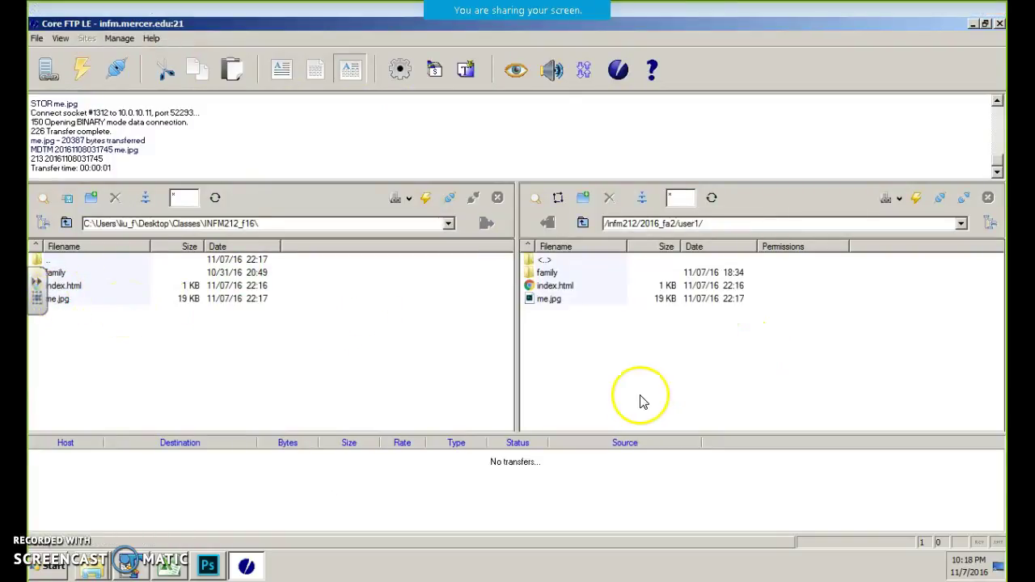
double_click(69, 288)
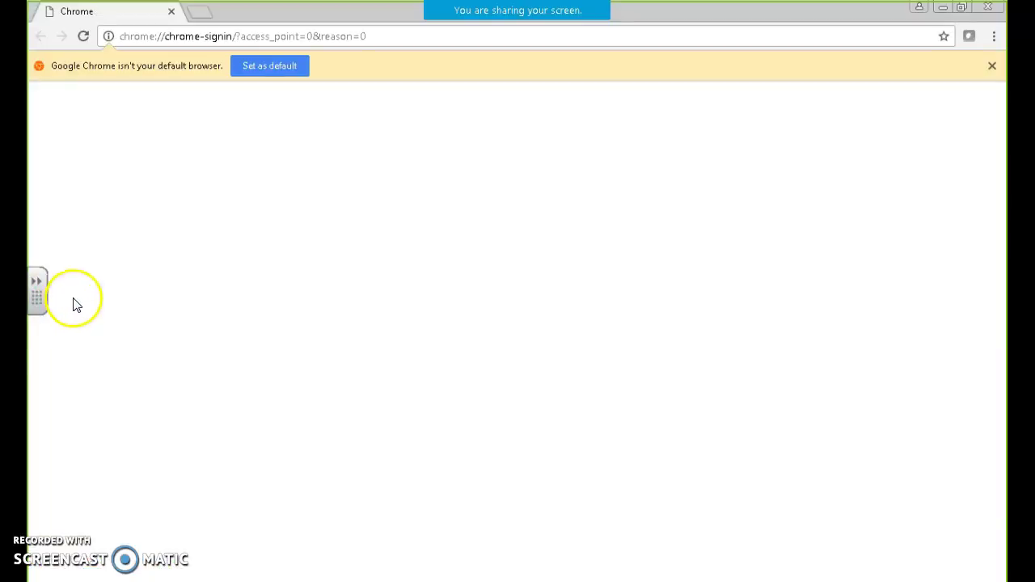
Upload me.jpg to user1 twice more, confirming the overwrite each time.
key("alt+Tab")
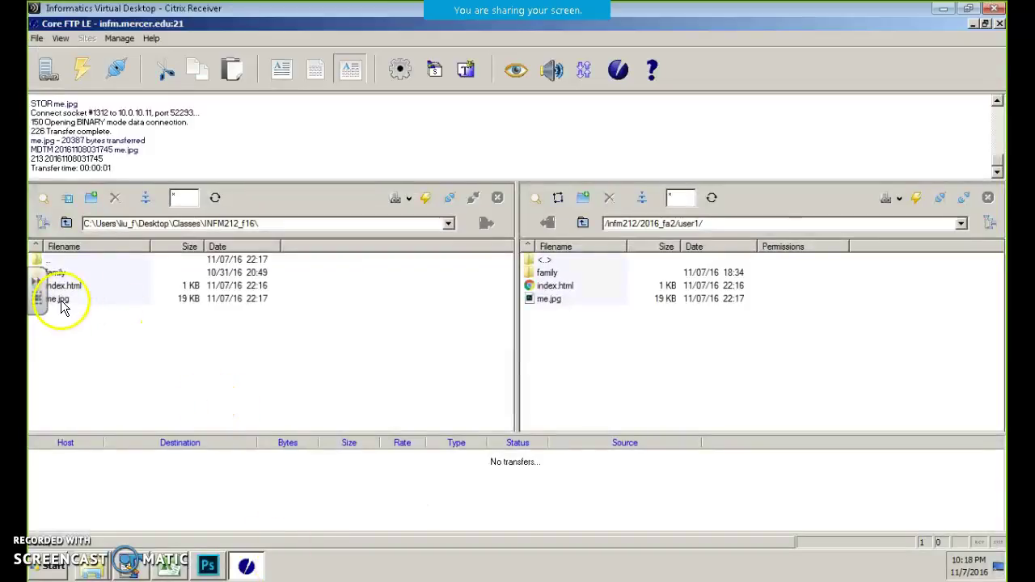
left_click_drag(58, 300, 647, 335)
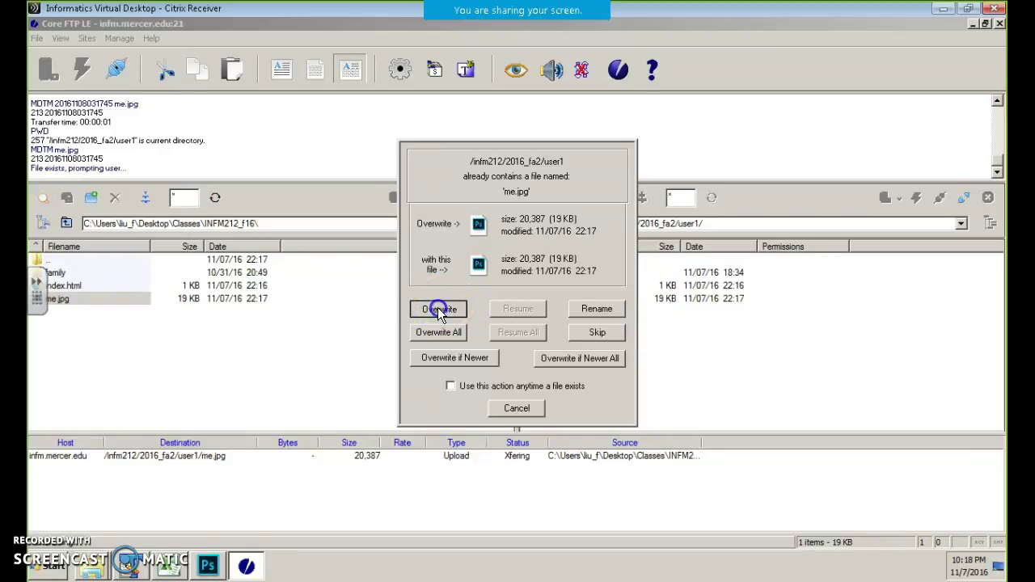
left_click(438, 309)
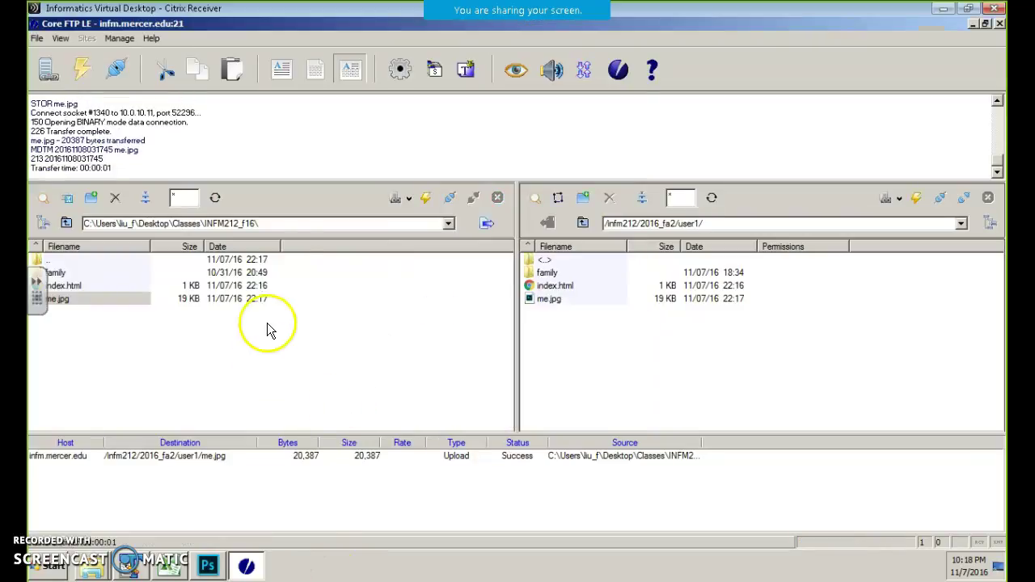
left_click(215, 197)
left_click_drag(81, 300, 643, 382)
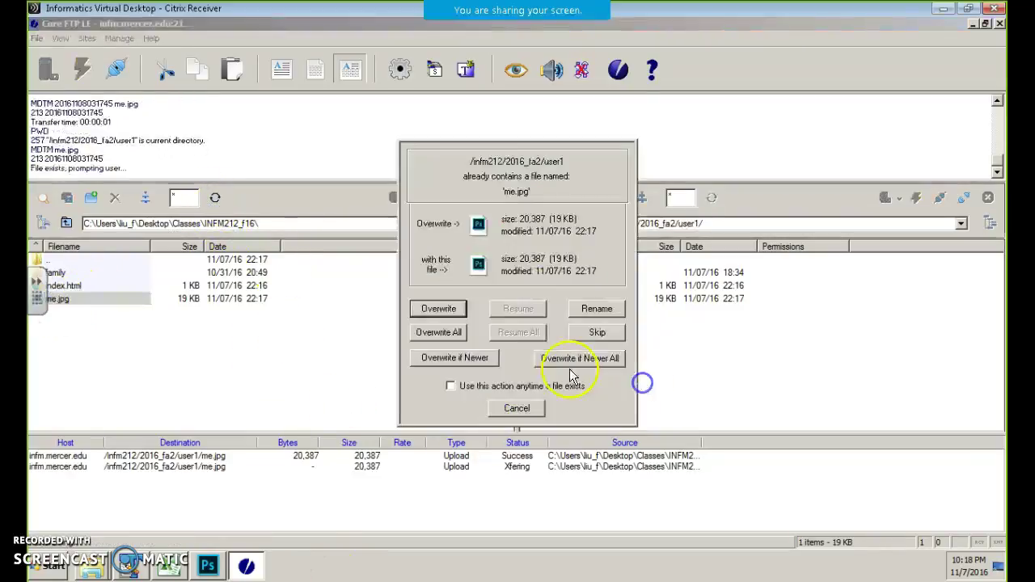
left_click(441, 309)
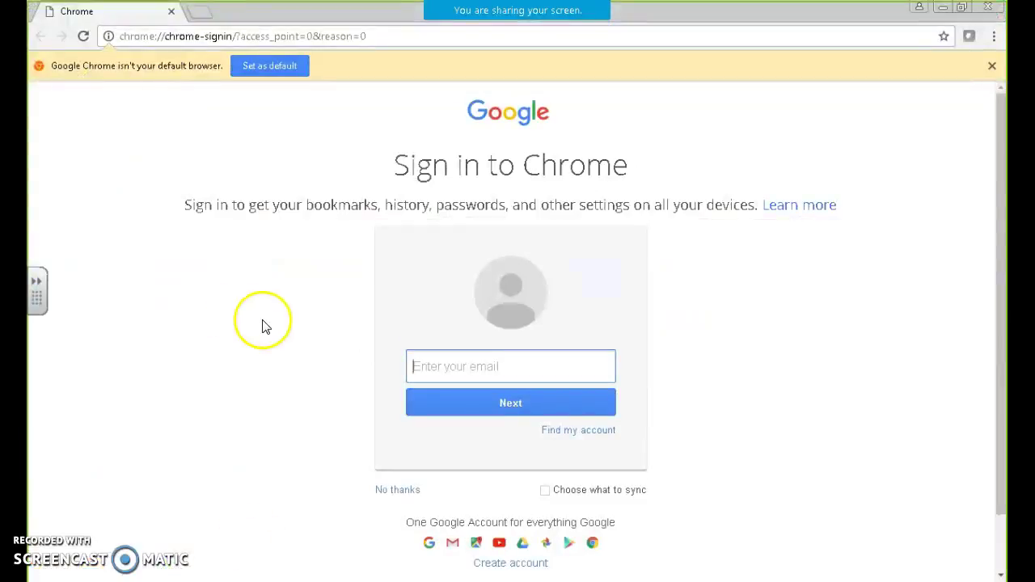
left_click(343, 36)
Go to infm, then follow the student websites link through INFM212 Fall 2016 to user1's page.
type("infm.mercer.edu")
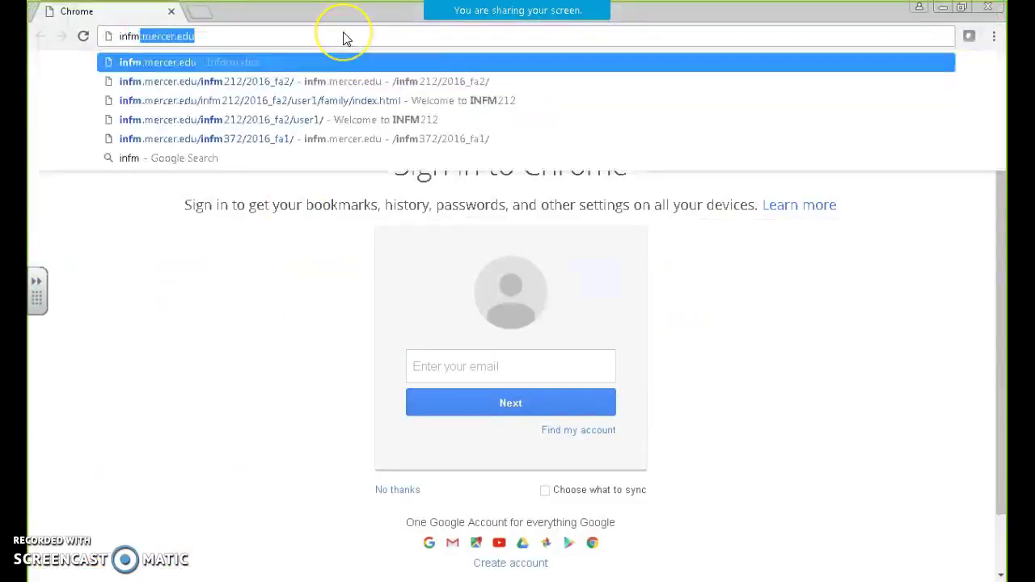
key("Return")
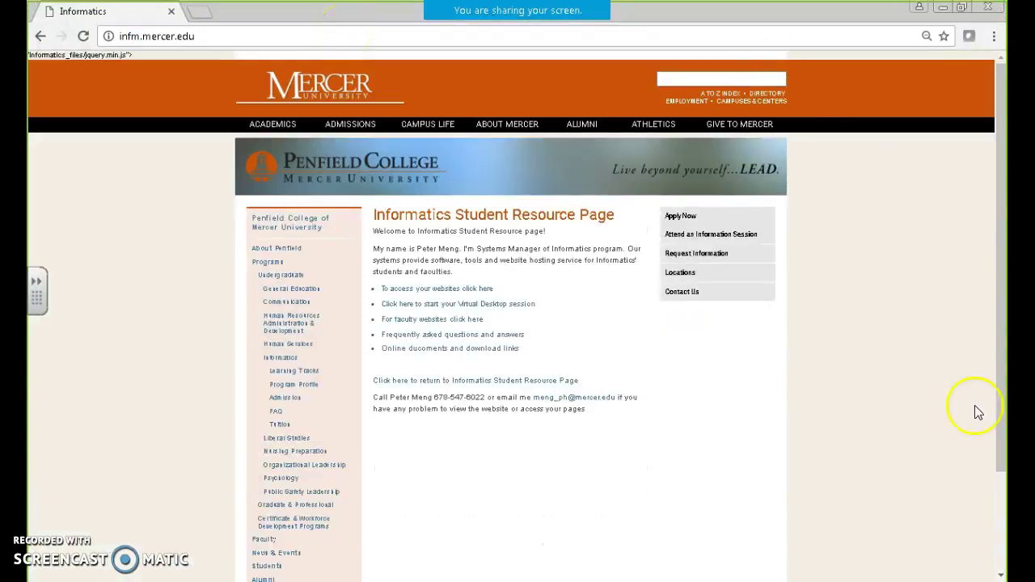
left_click(477, 289)
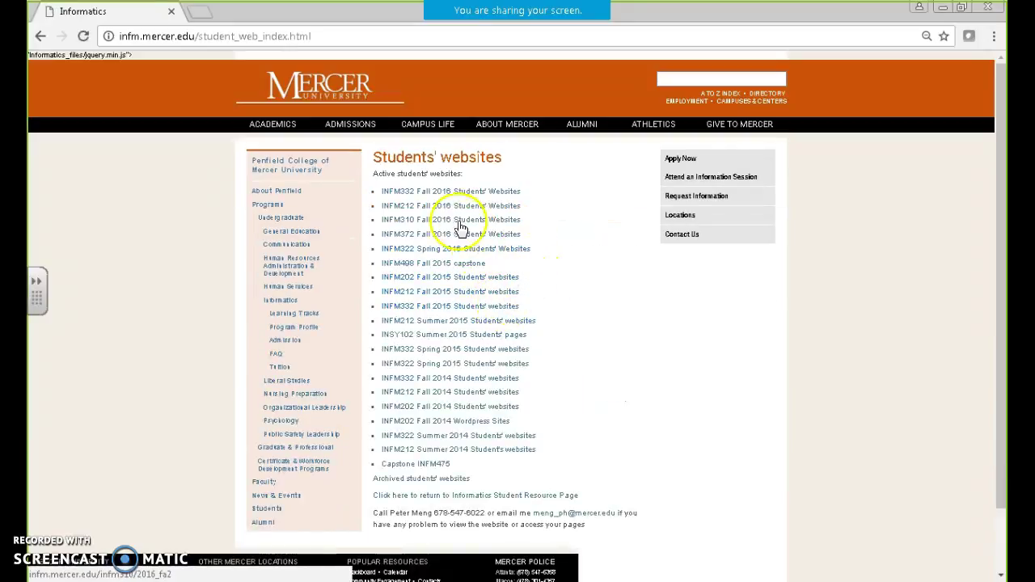
left_click(410, 207)
left_click(168, 262)
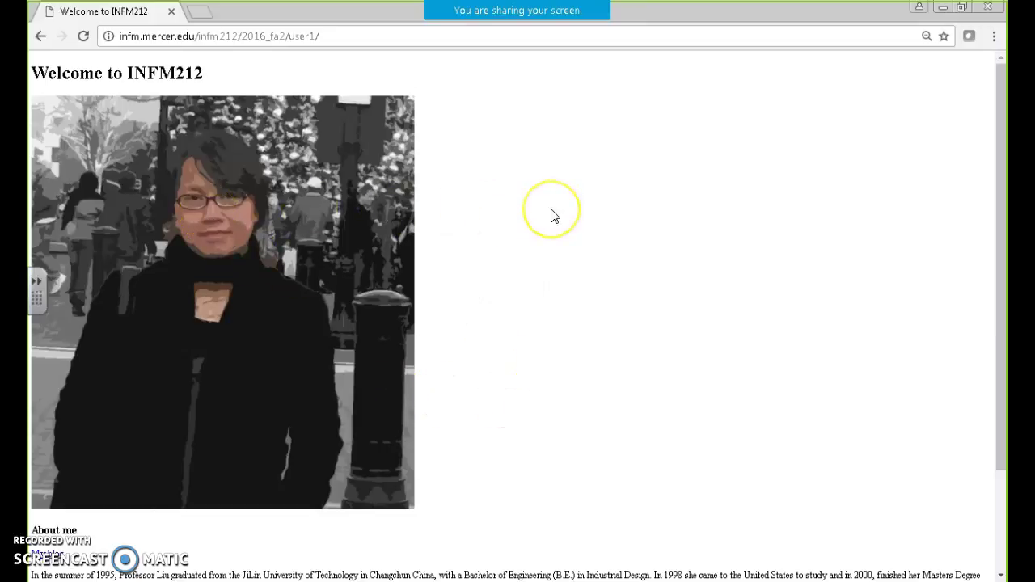
key("F12")
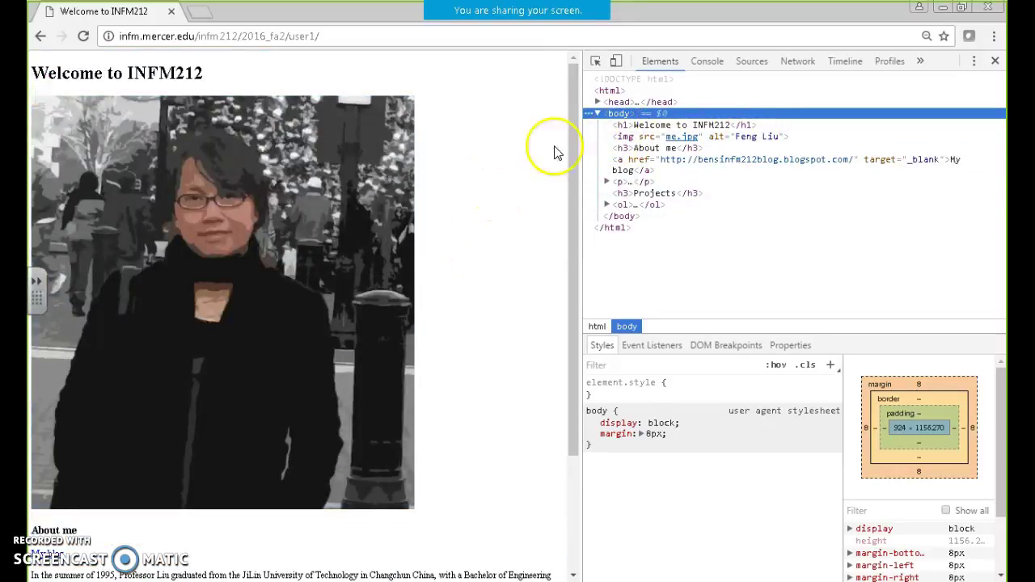
Confirm in DevTools that me.jpg is still 666 × 720 pixels, and copy the page address.
mouse_move(671, 142)
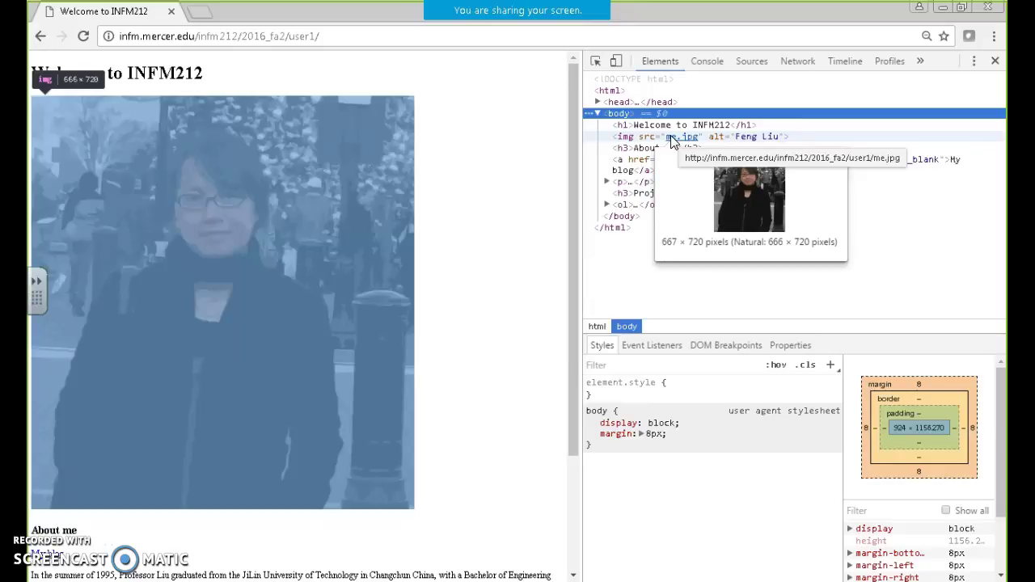
left_click(346, 38)
key("ctrl+c")
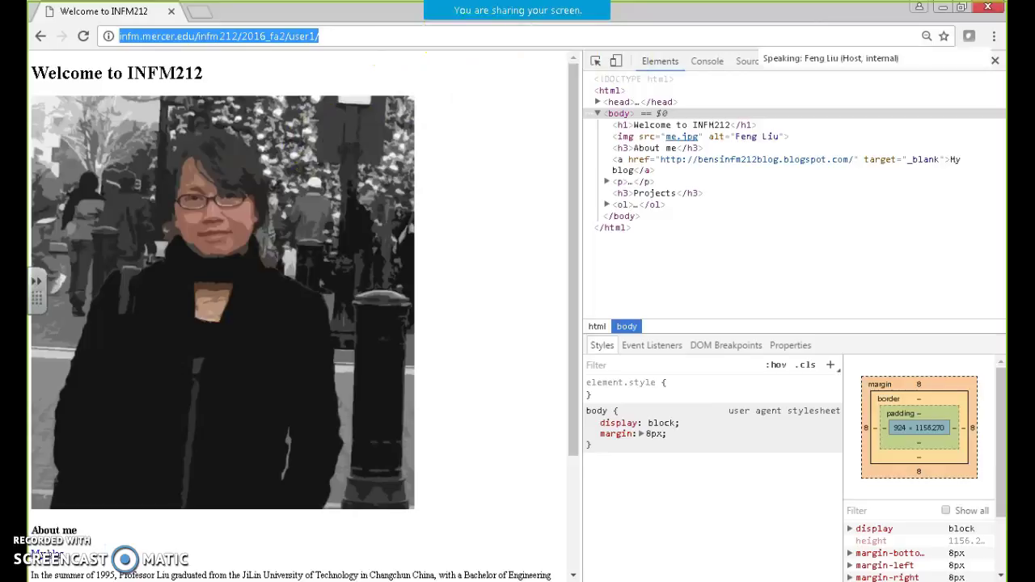
left_click(987, 7)
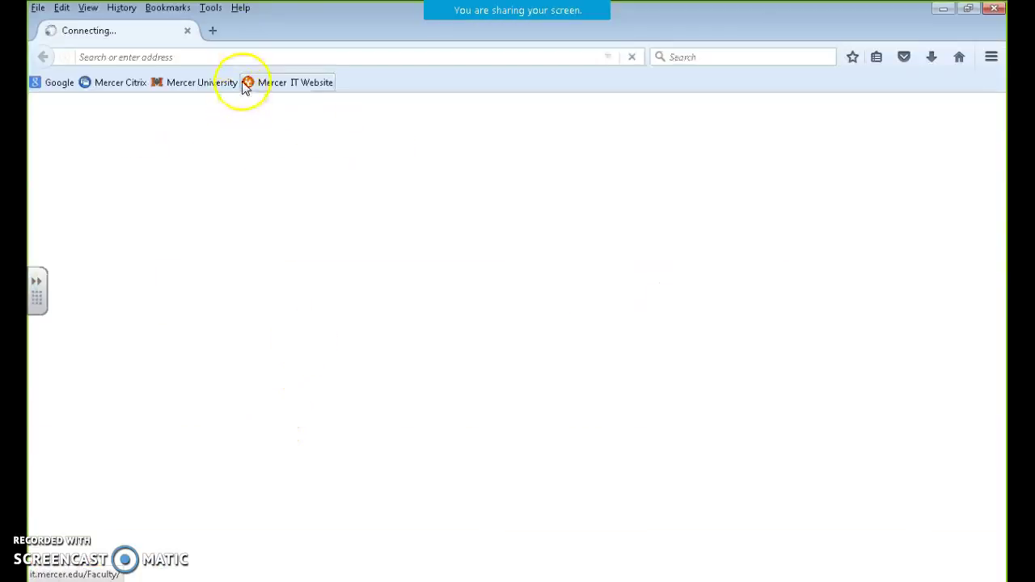
Paste the user1 page URL into Firefox's address bar to load the page with the smaller photo.
key("ctrl+v")
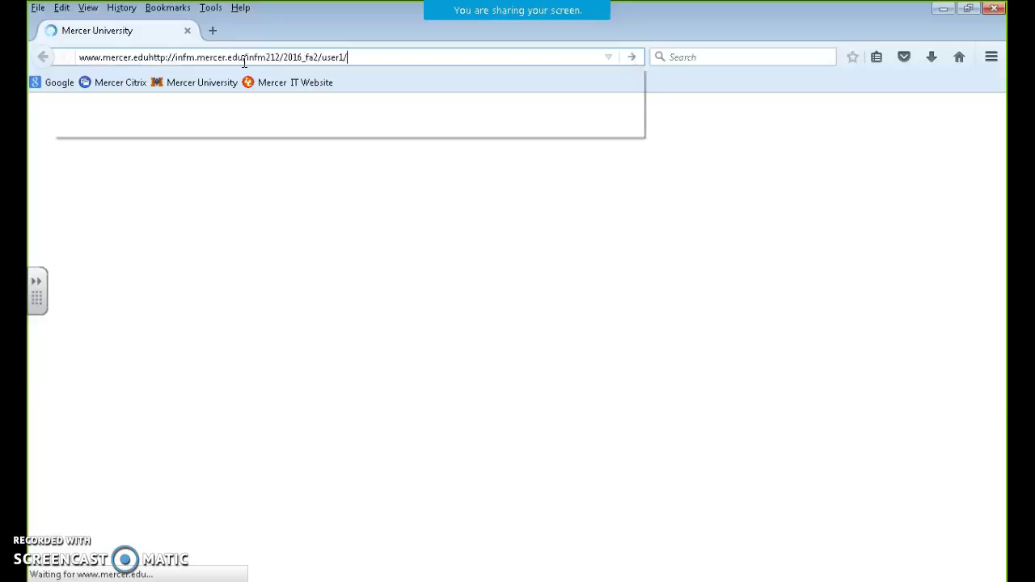
key("Return")
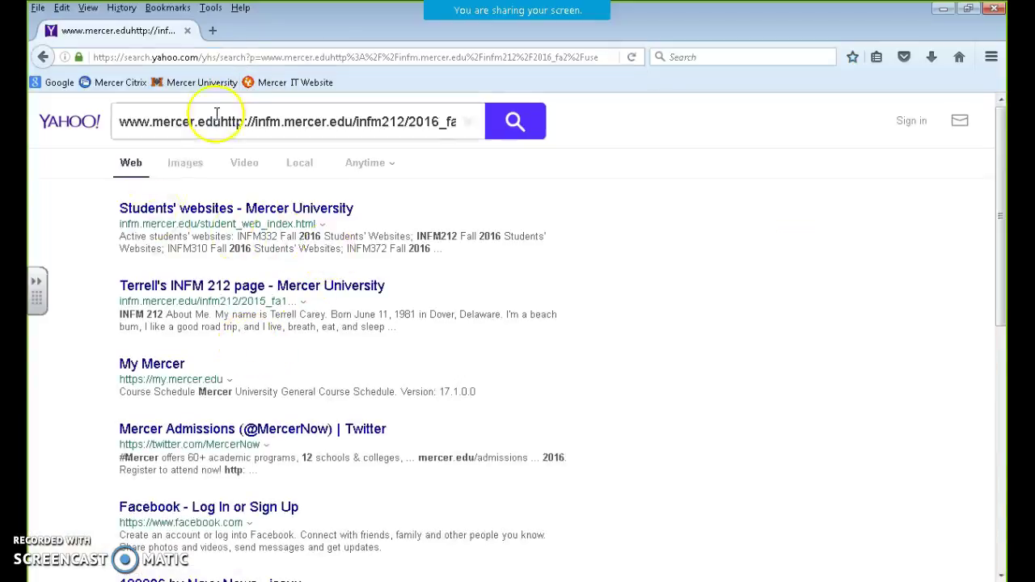
left_click(153, 58)
key("ctrl+v")
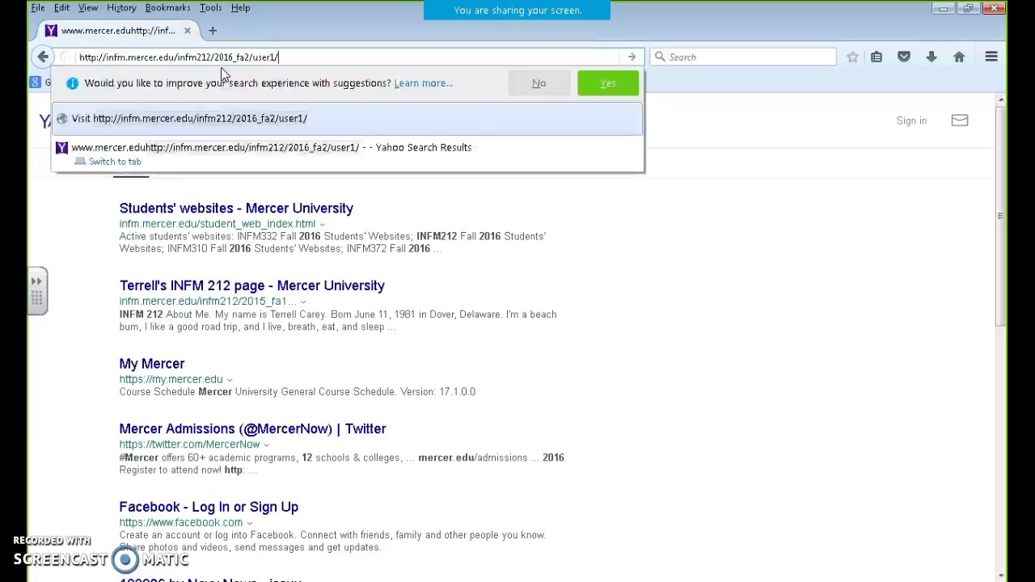
key("Return")
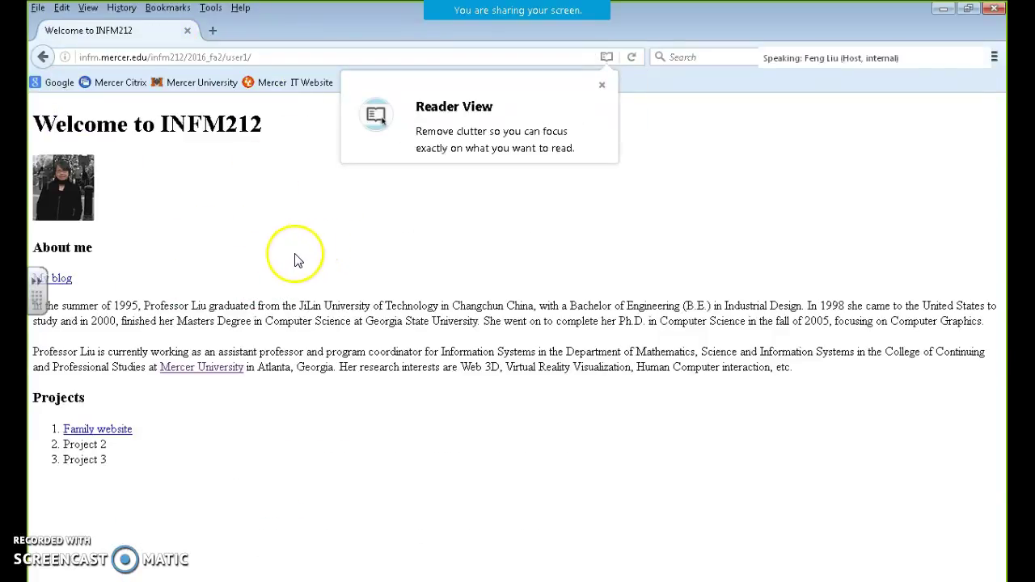
left_click(271, 243)
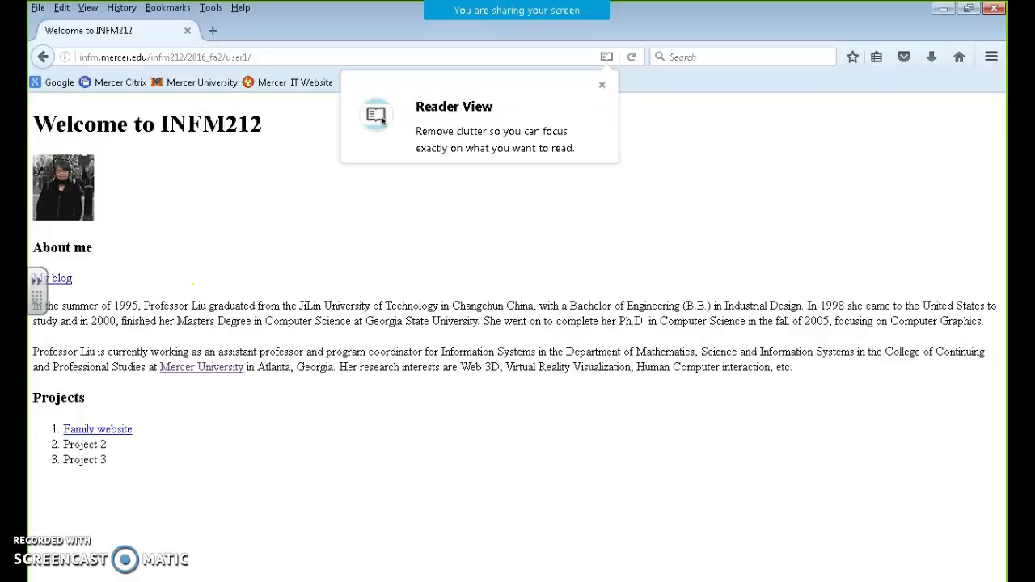
key("alt+Tab")
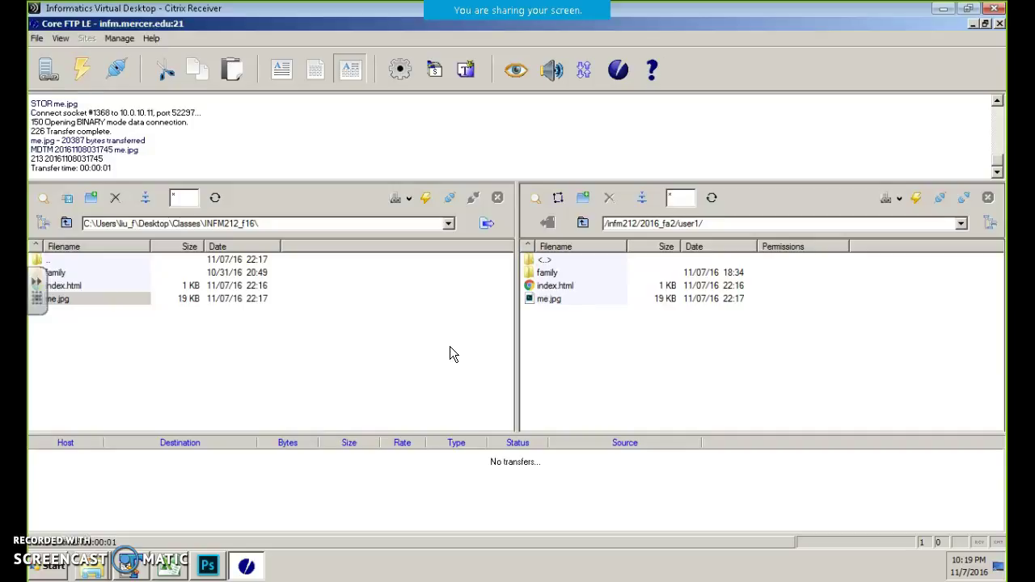
left_click(181, 570)
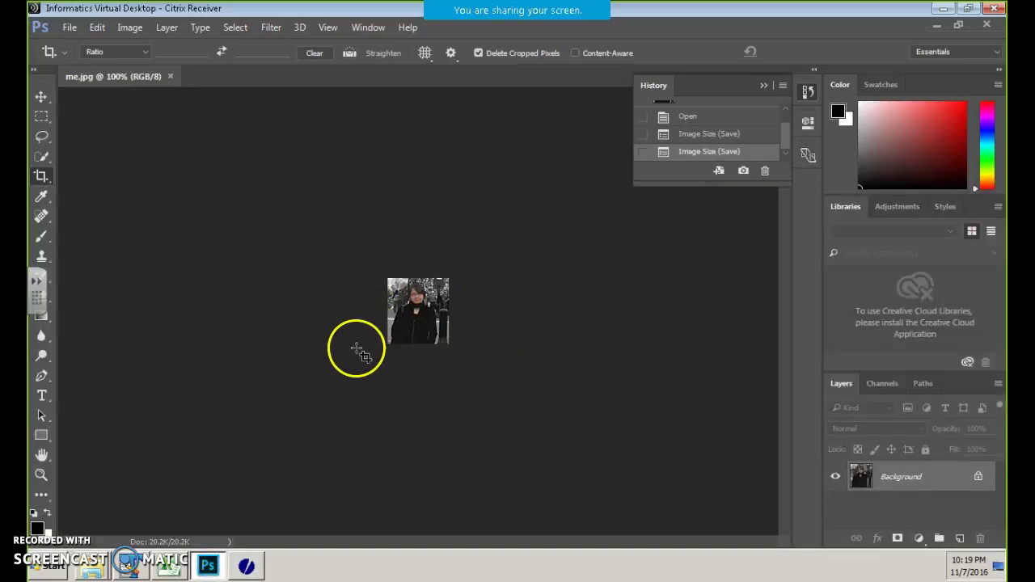
Revert me.jpg in the History panel to the first Image Size state at 200 × 216 px.
key("ctrl")
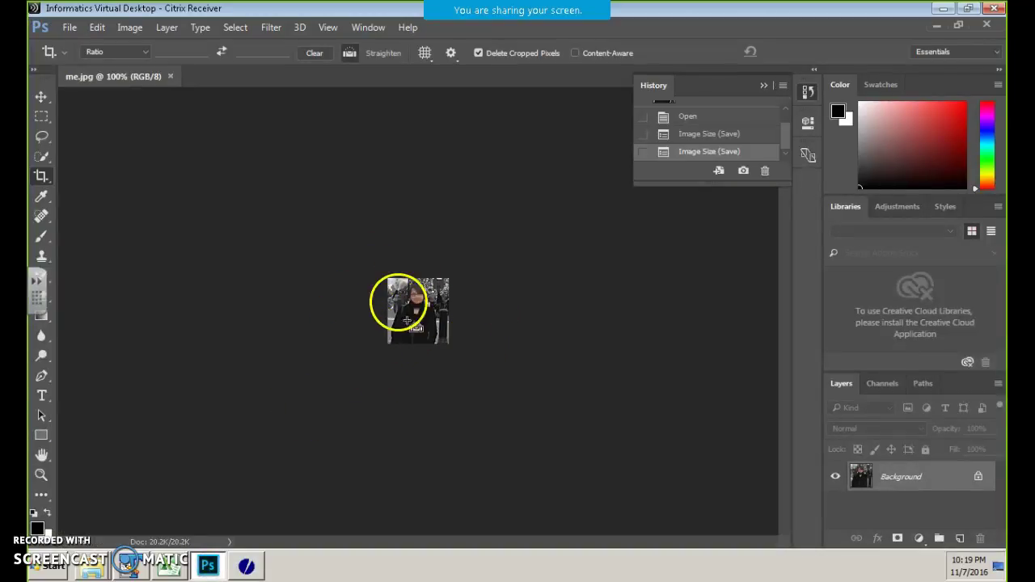
left_click(717, 135)
left_click(710, 119)
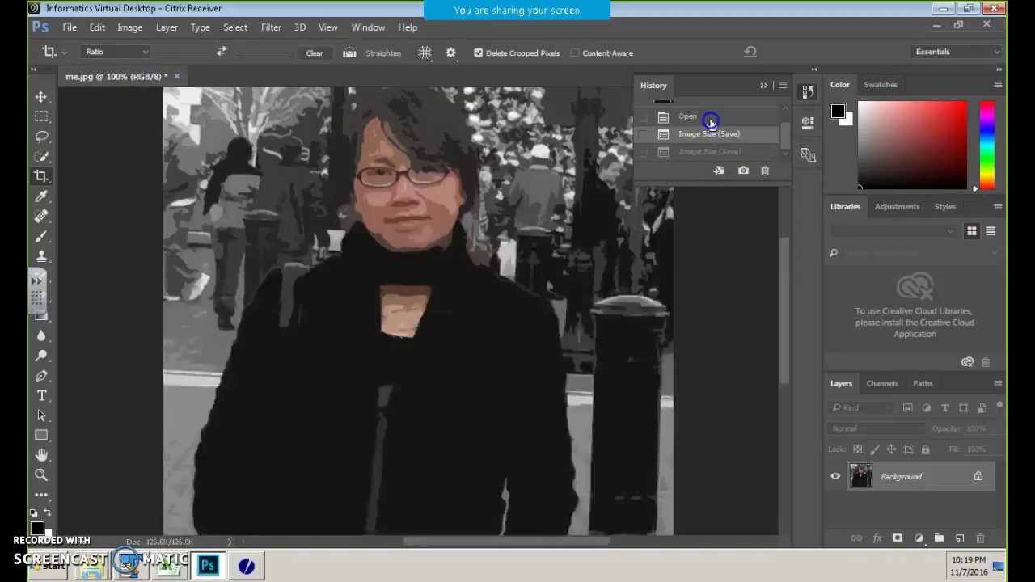
left_click(697, 135)
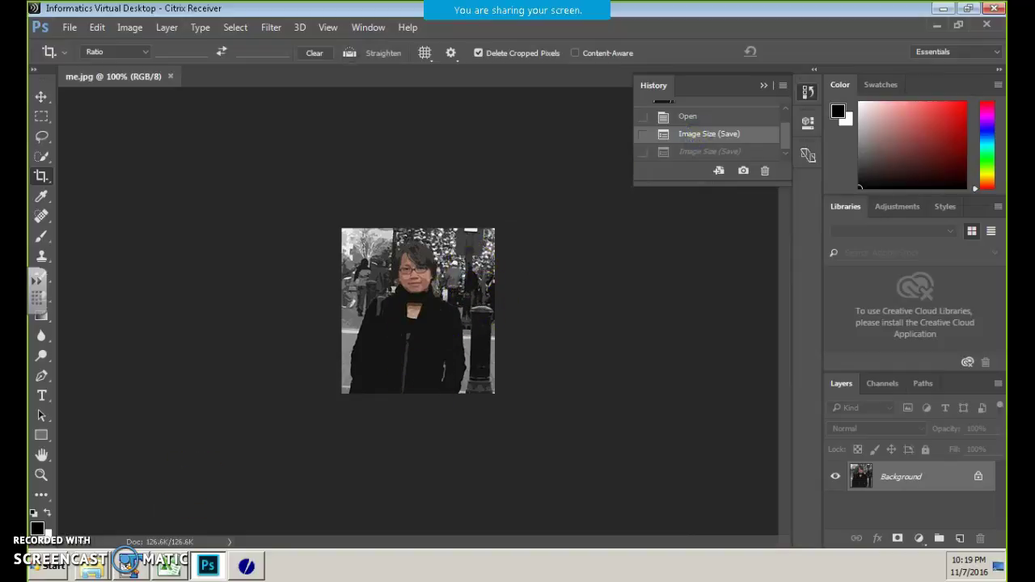
left_click(245, 564)
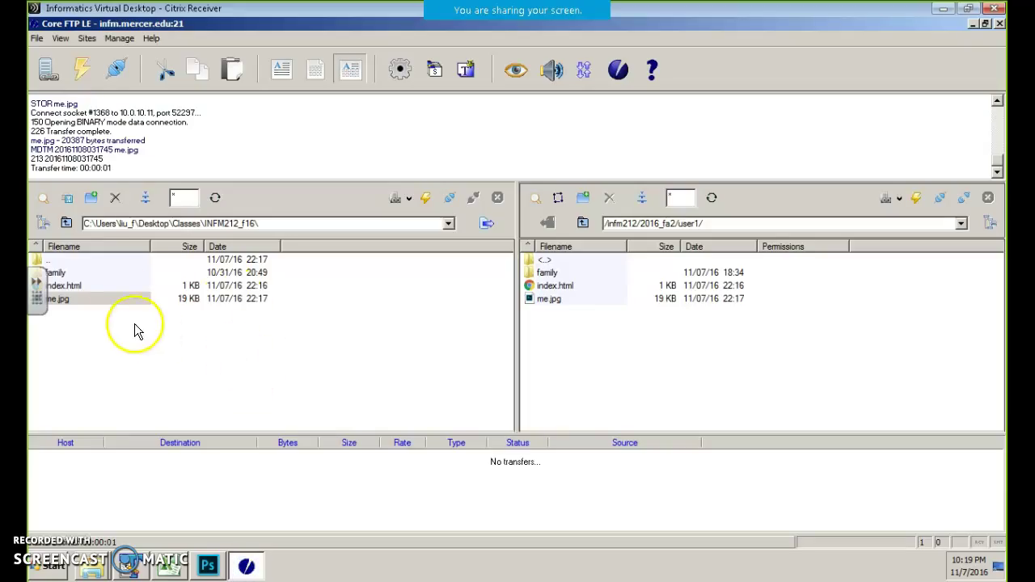
Upload the 29,809-byte me.jpg over the server copy and reload so the larger photo shows.
left_click(215, 197)
left_click(87, 299)
left_click_drag(469, 332, 546, 329)
left_click(451, 306)
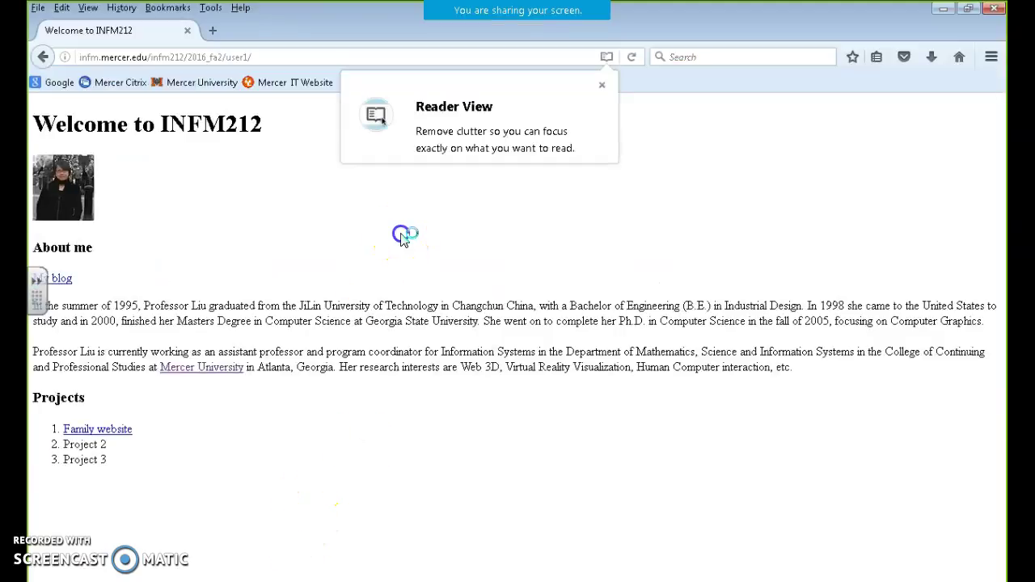
key("F5")
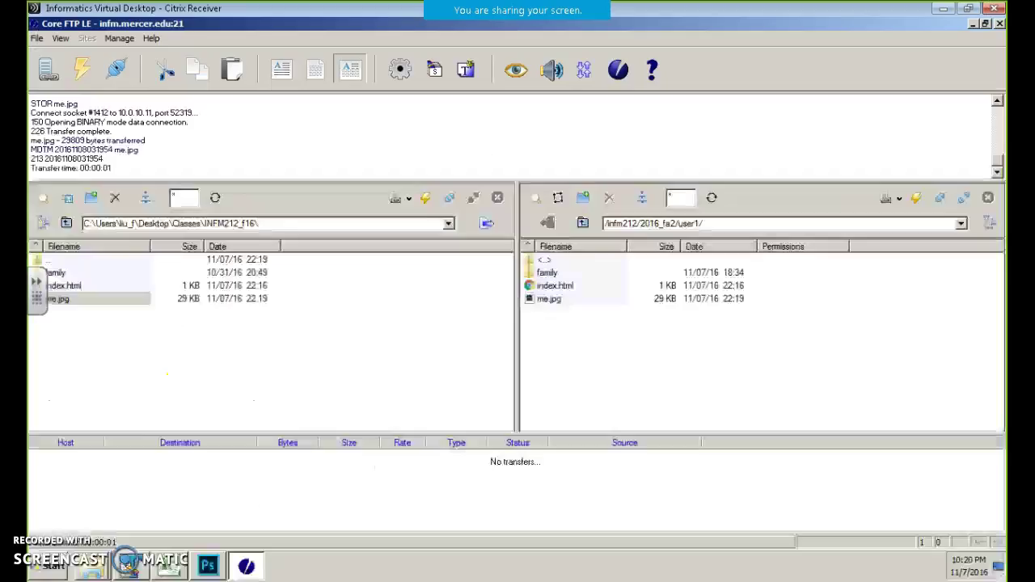
left_click(212, 566)
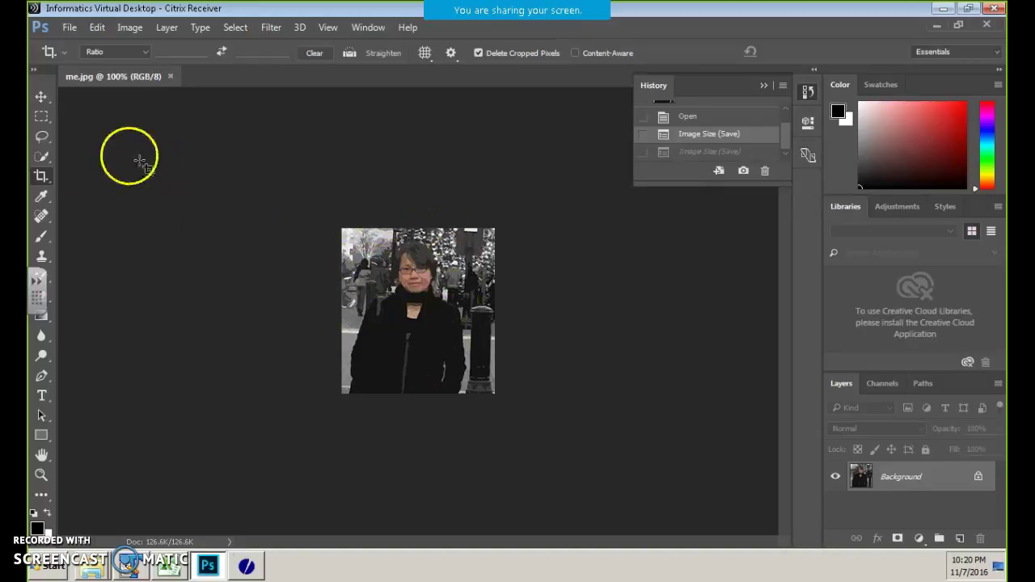
Crop the right and left sides of the me.jpg portrait inward and apply it.
left_click(42, 176)
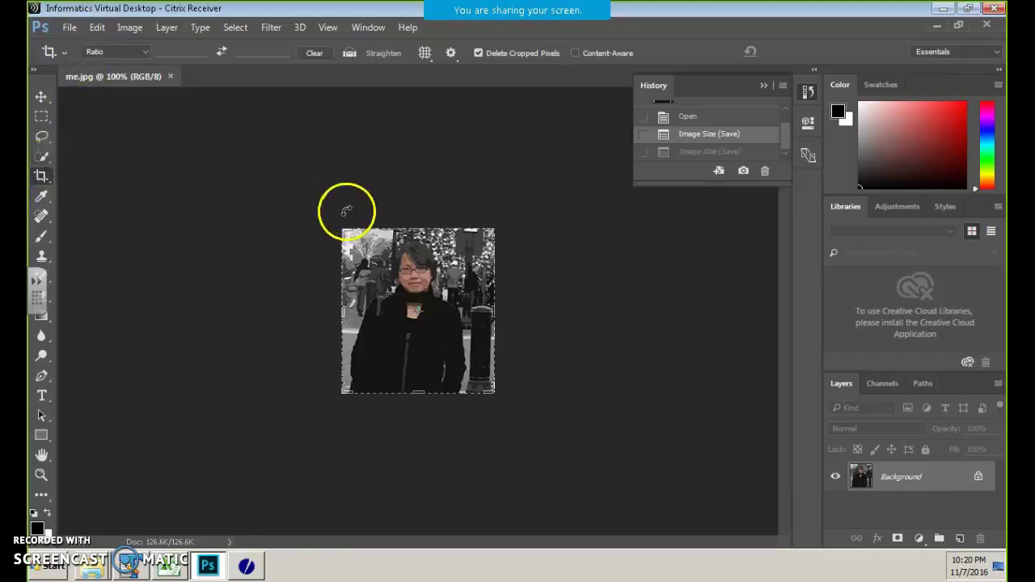
left_click(46, 197)
left_click(43, 177)
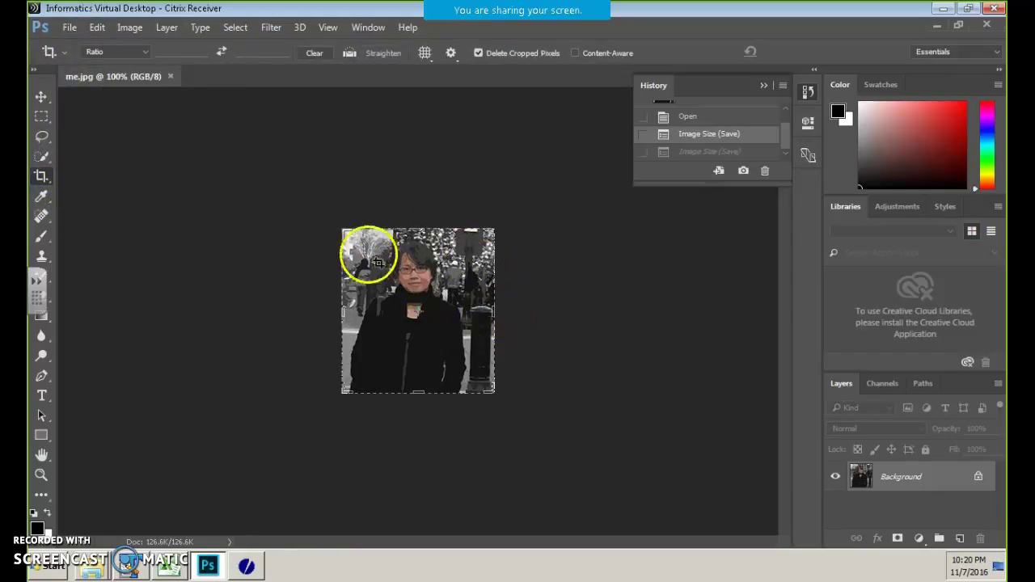
left_click_drag(495, 312, 474, 309)
left_click_drag(356, 311, 365, 317)
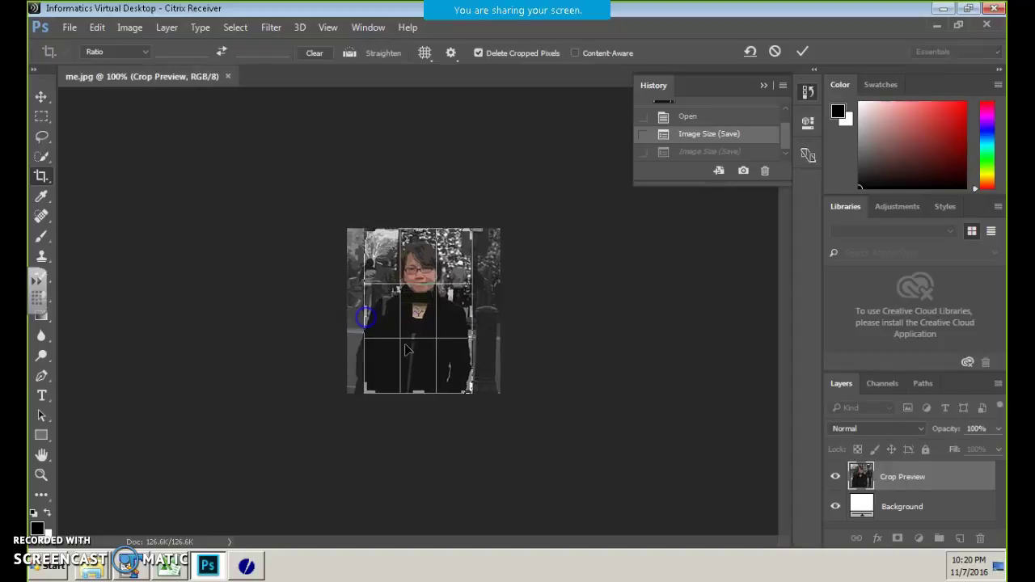
key("Return")
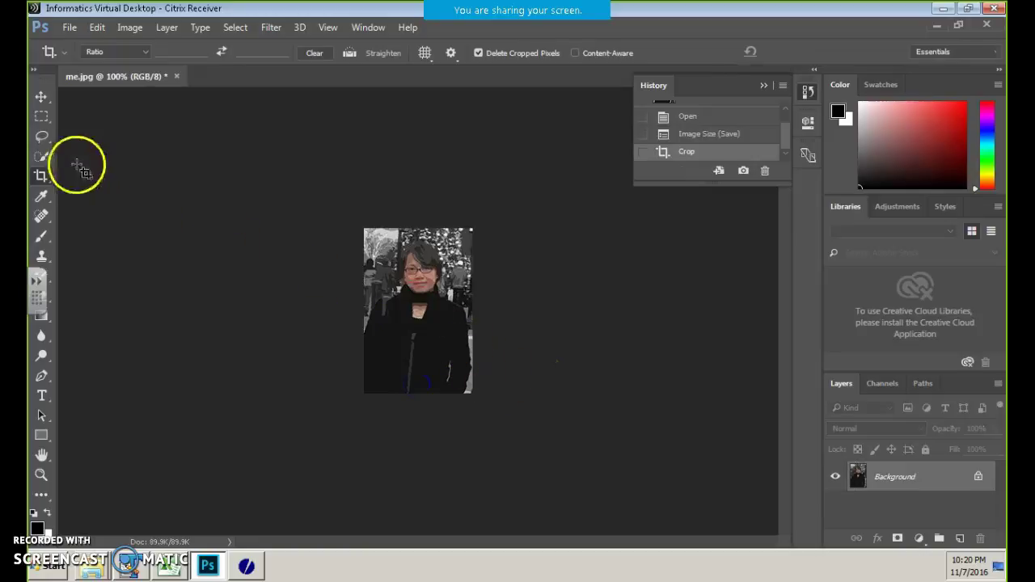
Trim more off the right side, raise the bottom edge, then switch to Core FTP.
left_click(42, 176)
left_click_drag(472, 312, 460, 312)
key("Return")
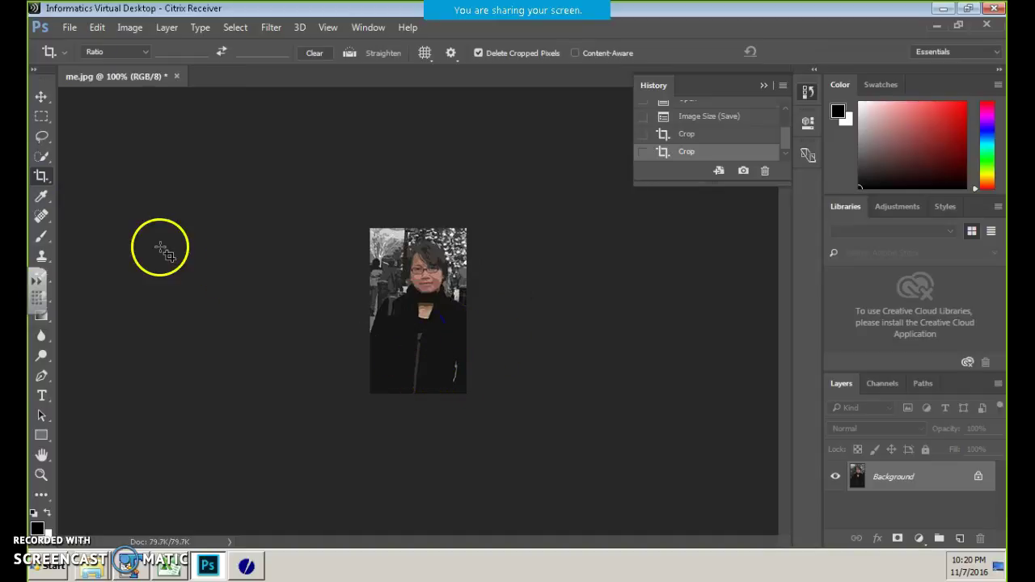
mouse_move(416, 392)
left_mouse_down()
mouse_move(415, 363)
mouse_move(400, 356)
left_mouse_up()
left_click(311, 340)
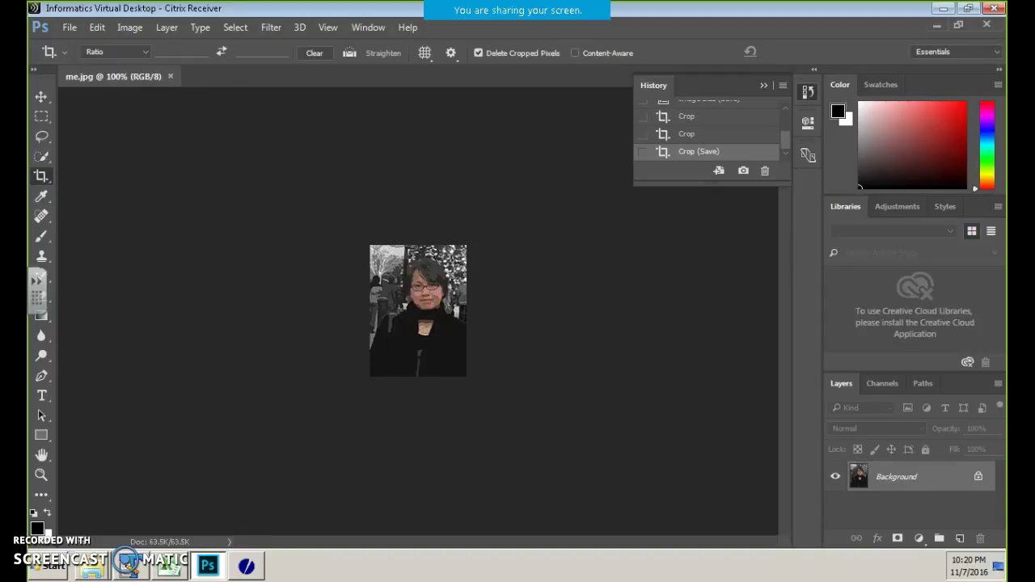
left_click(243, 568)
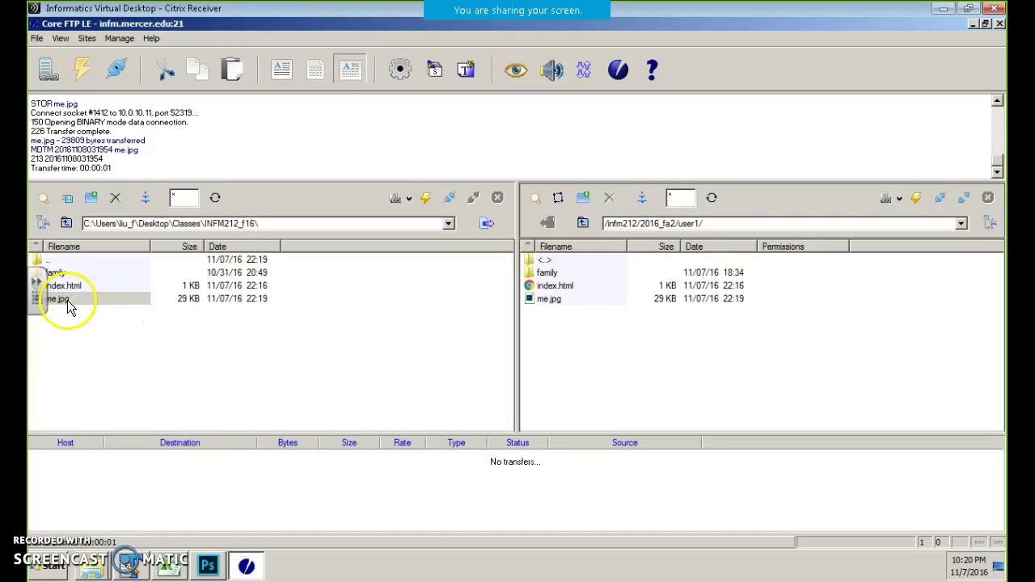
Upload the local me.jpg to the remote user1 folder, overwriting the server copy.
left_click(215, 202)
left_click_drag(127, 300, 597, 334)
left_click(449, 307)
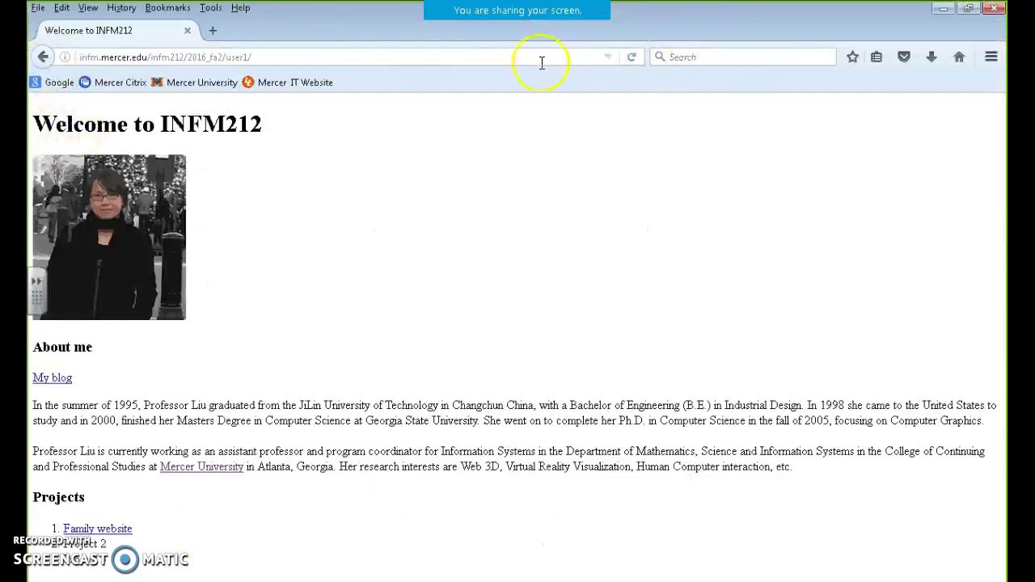
Reload the INFM212 page to check the cropped photo, then return to Photoshop.
left_click(513, 52)
key("Return")
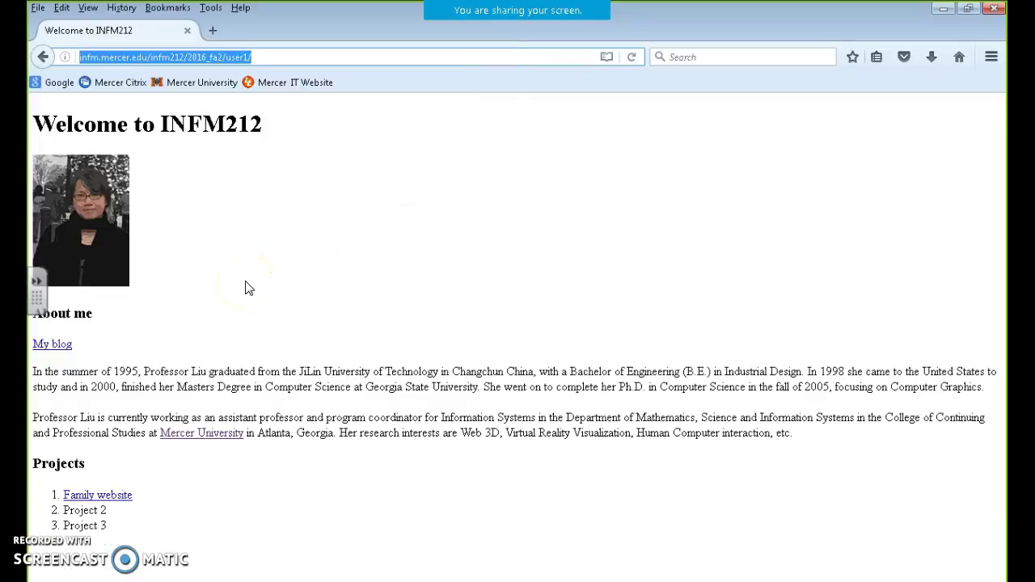
key("alt+Tab")
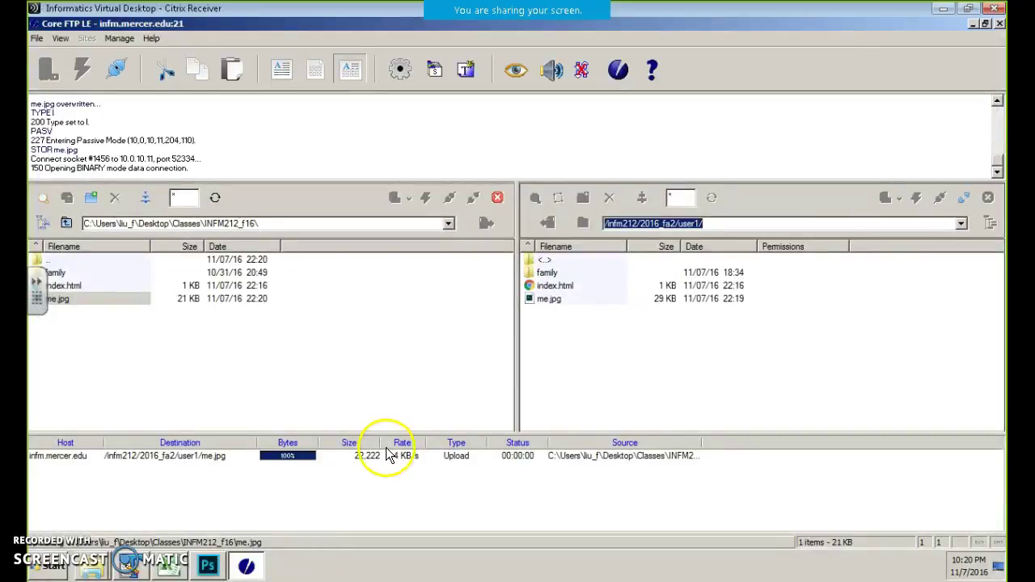
left_click(212, 566)
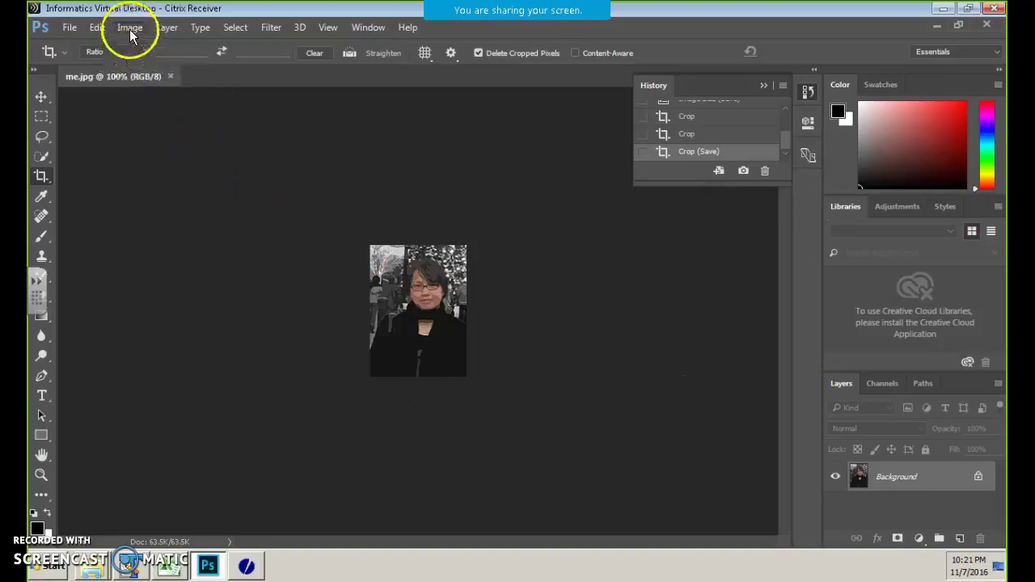
Try opening family/images/hanson.jpg via File > Open As, dismiss the error, and close me.jpg.
left_click(70, 27)
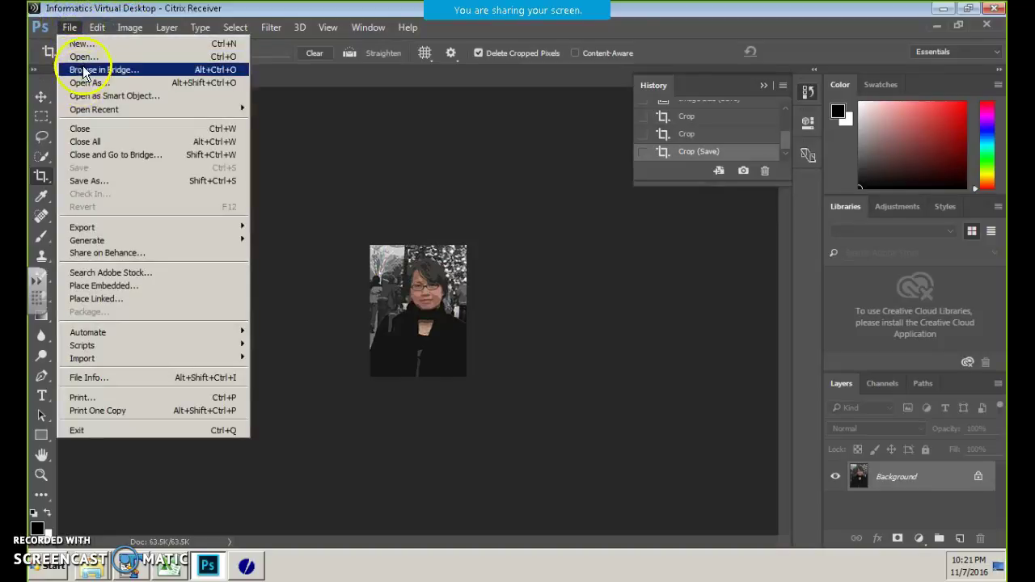
left_click(84, 82)
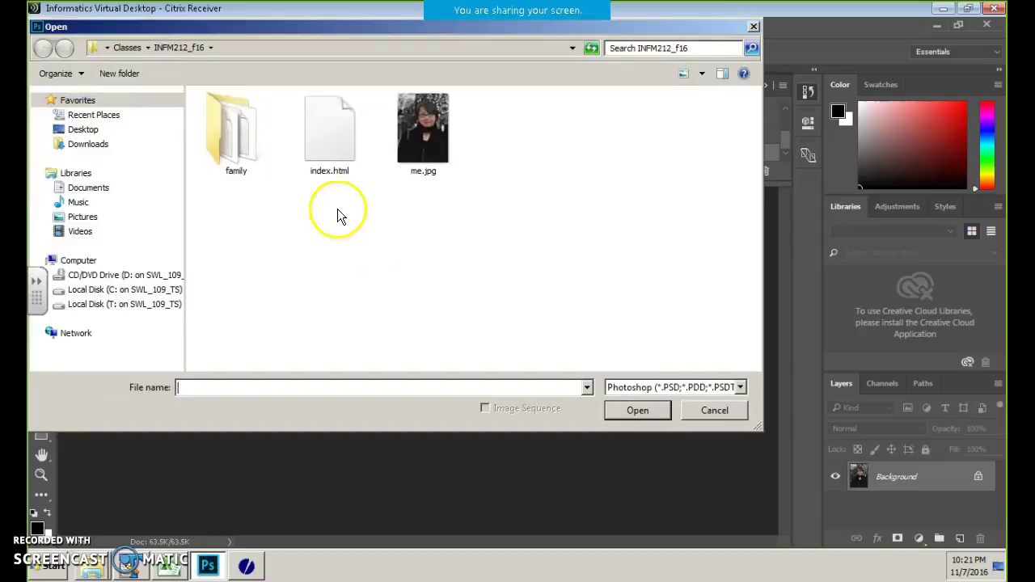
double_click(233, 133)
double_click(231, 111)
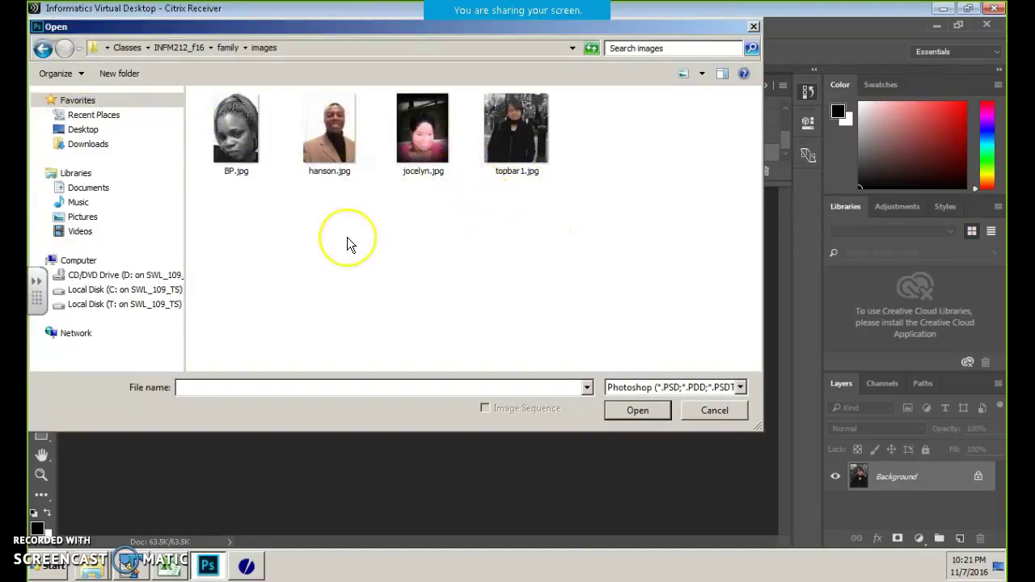
double_click(321, 152)
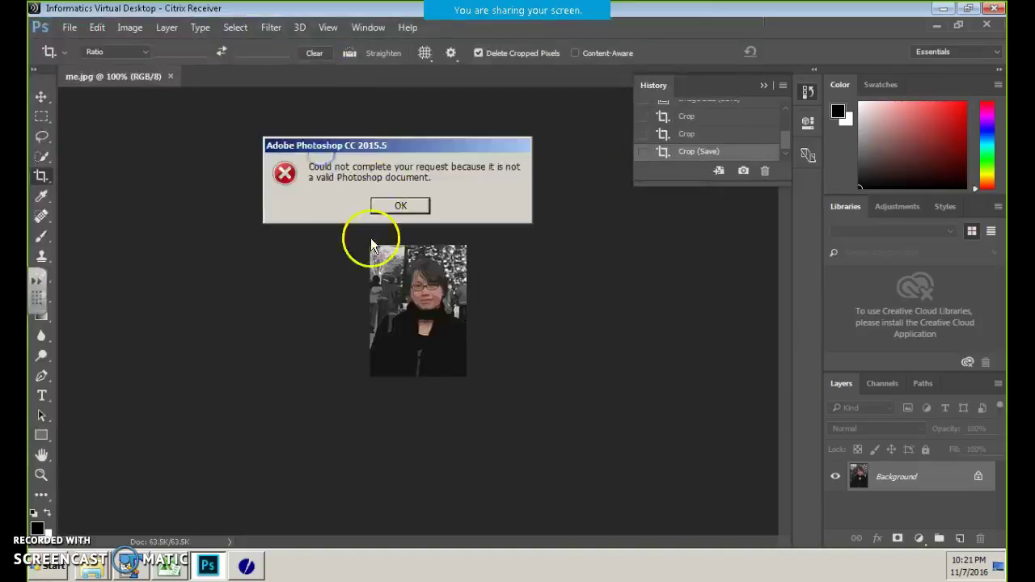
left_click(386, 208)
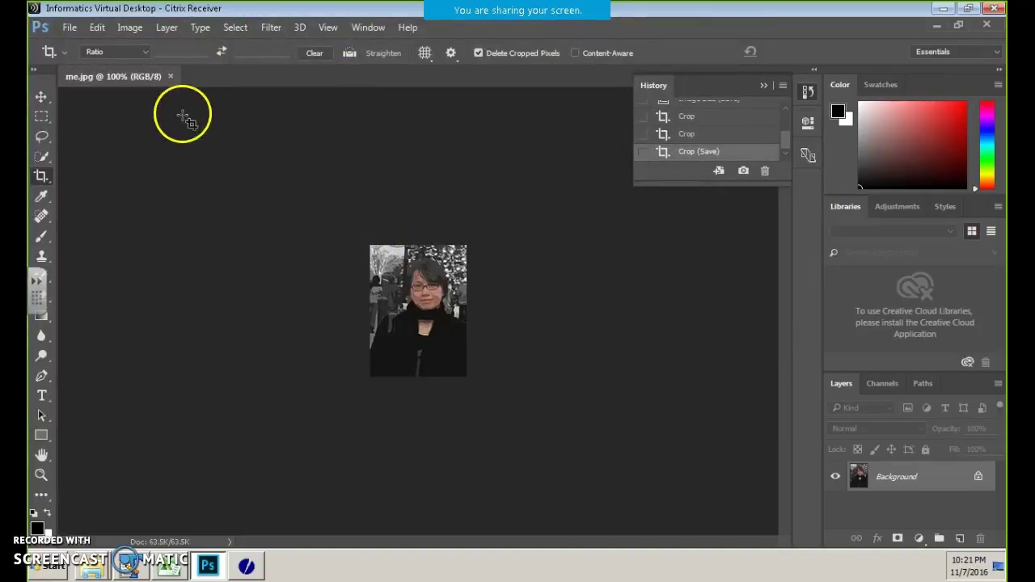
left_click(173, 78)
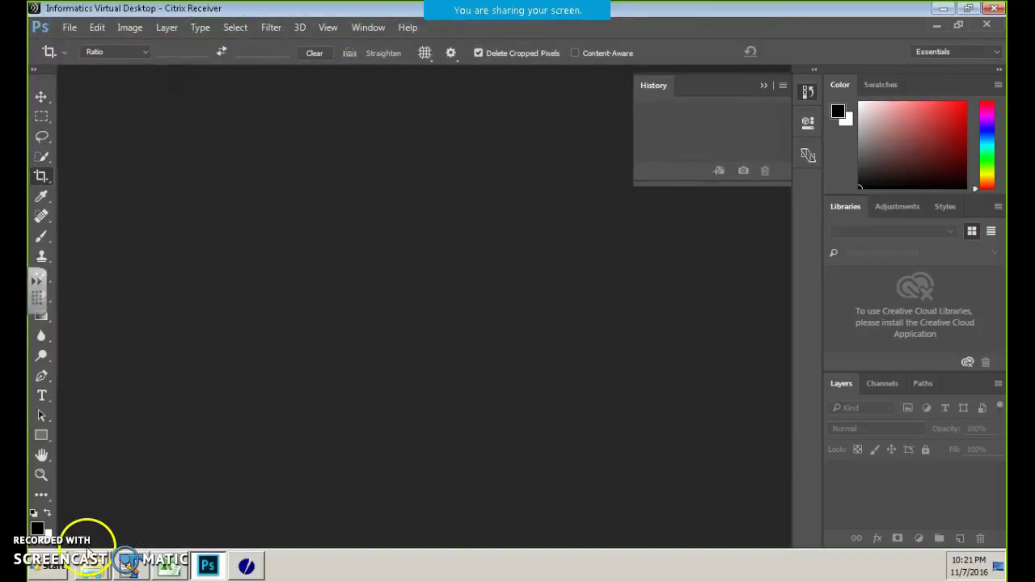
In Explorer, go from Desktop through Classes, INFM212_f16 and family into the images folder.
mouse_move(92, 566)
left_click(129, 532)
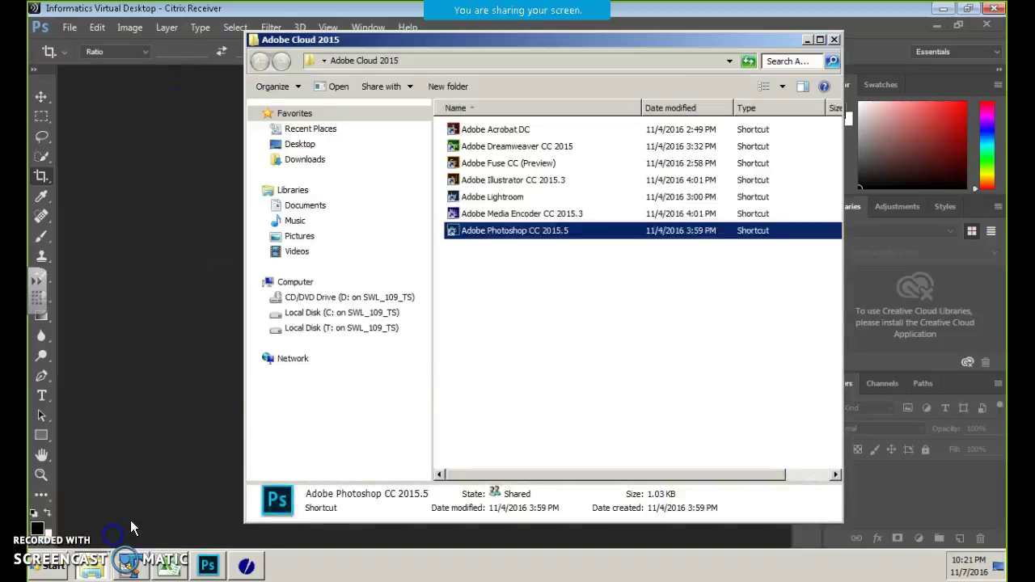
left_click(335, 144)
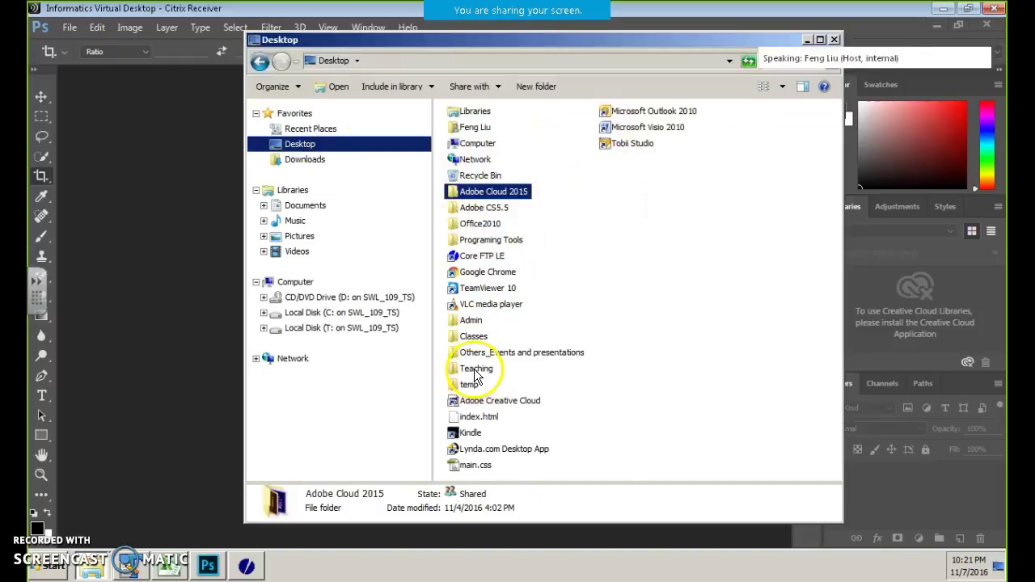
left_click(475, 370)
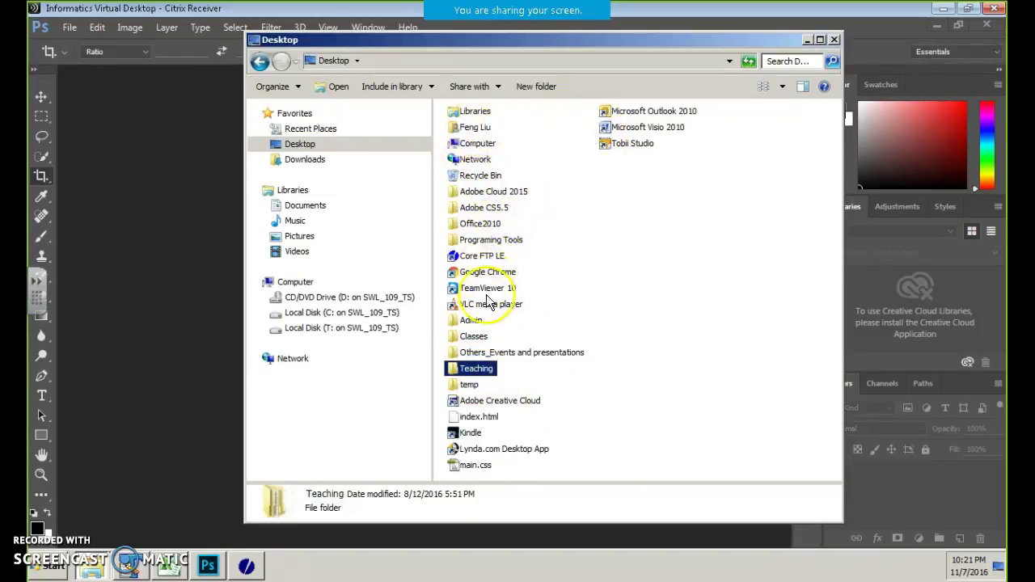
double_click(474, 336)
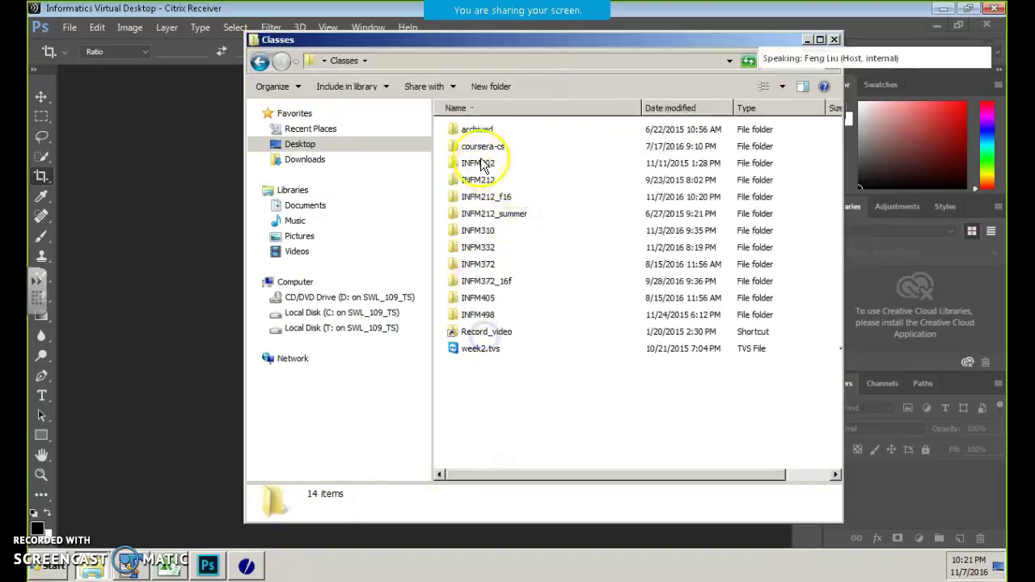
left_click(474, 200)
double_click(473, 201)
double_click(478, 139)
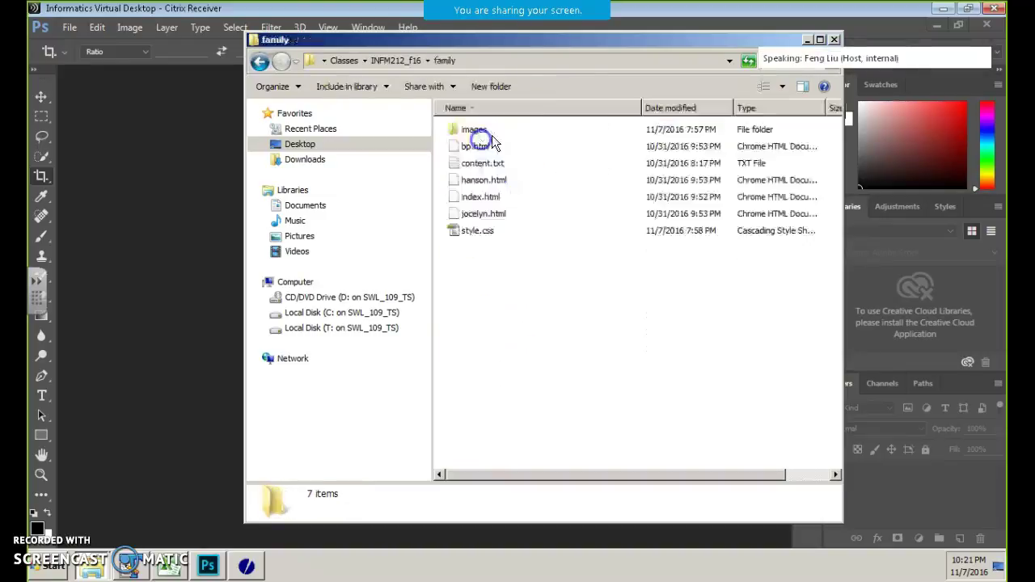
double_click(488, 133)
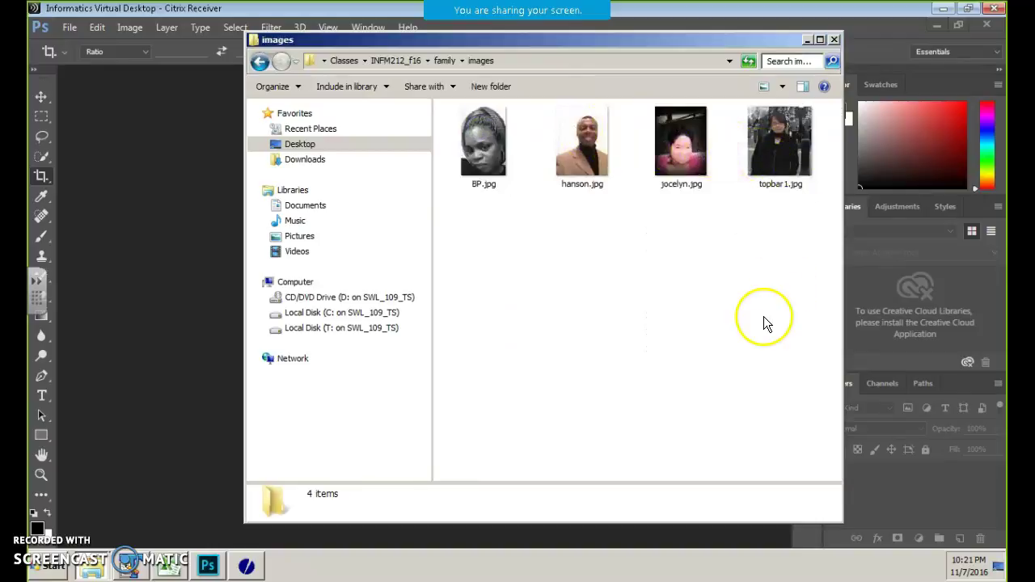